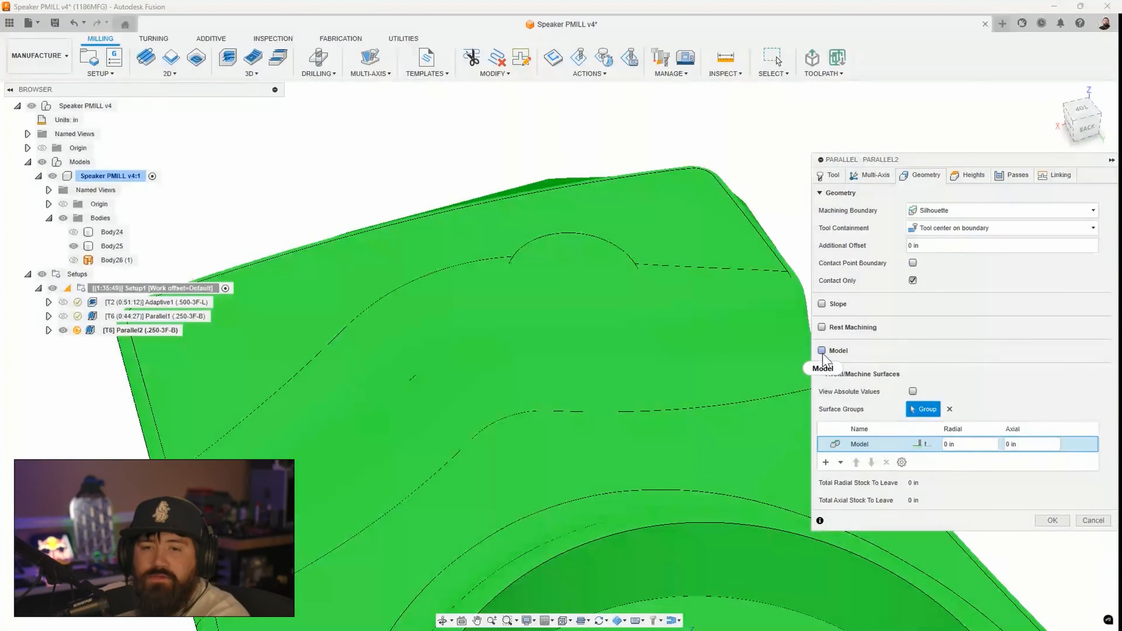
# Step: Use Body25 as the model geometry of the Parallel2 operation, accept the settings, and display its toolpath
pyautogui.click(111, 246)
pyautogui.click(1052, 555)
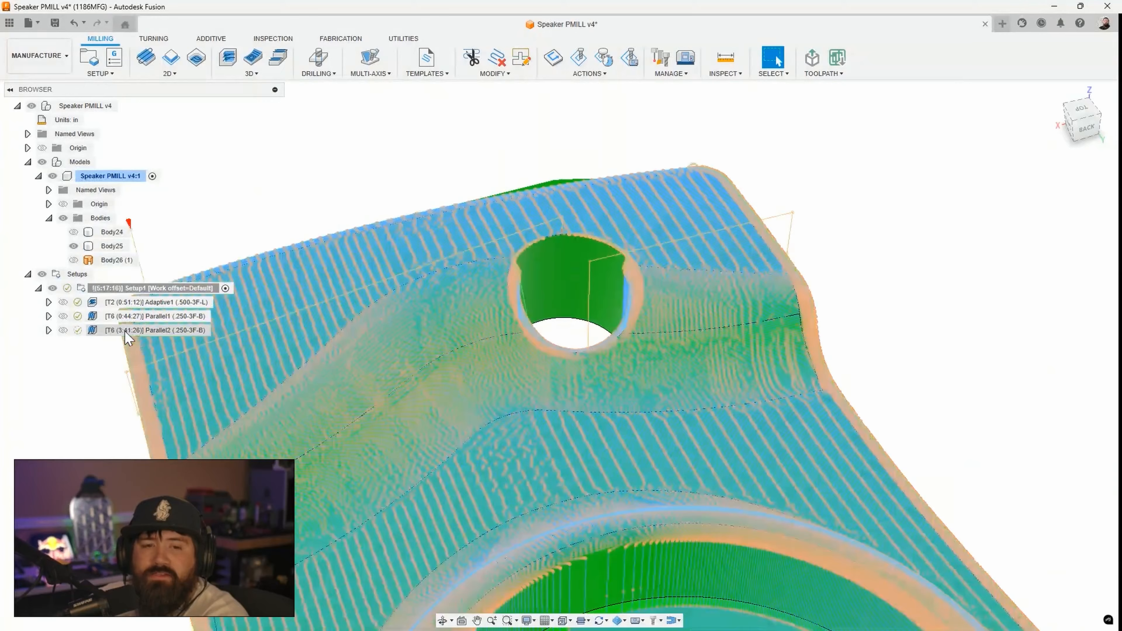
pyautogui.click(128, 331)
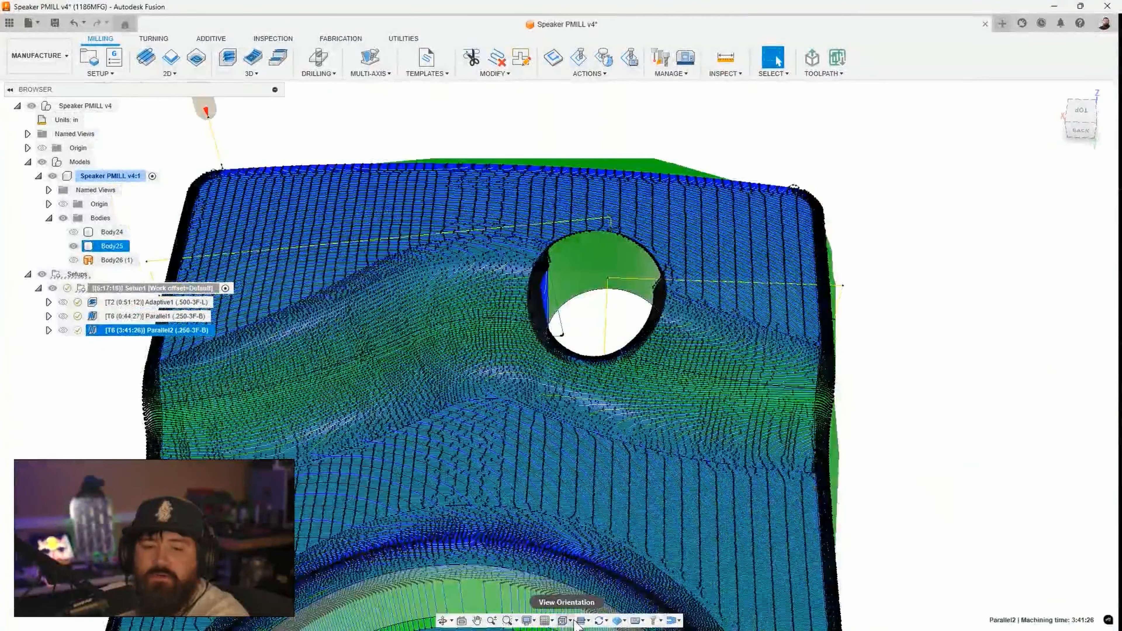
# Step: Hide the toolpath points and inspect the Parallel2 toolpath where it runs over the edge of the round hole
pyautogui.click(580, 620)
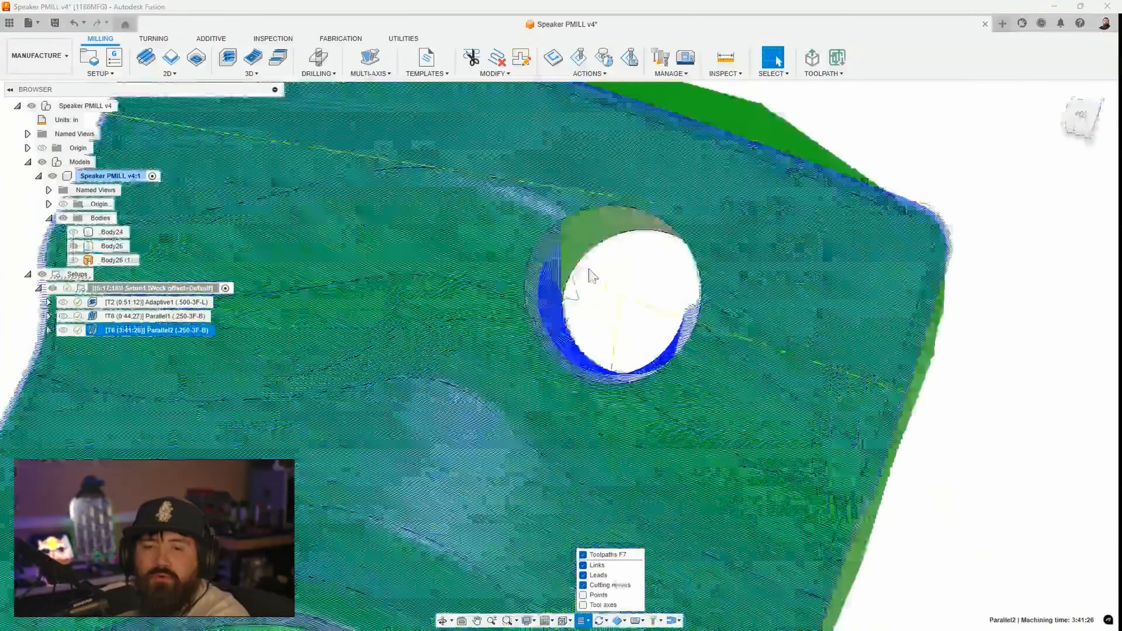
pyautogui.click(969, 343)
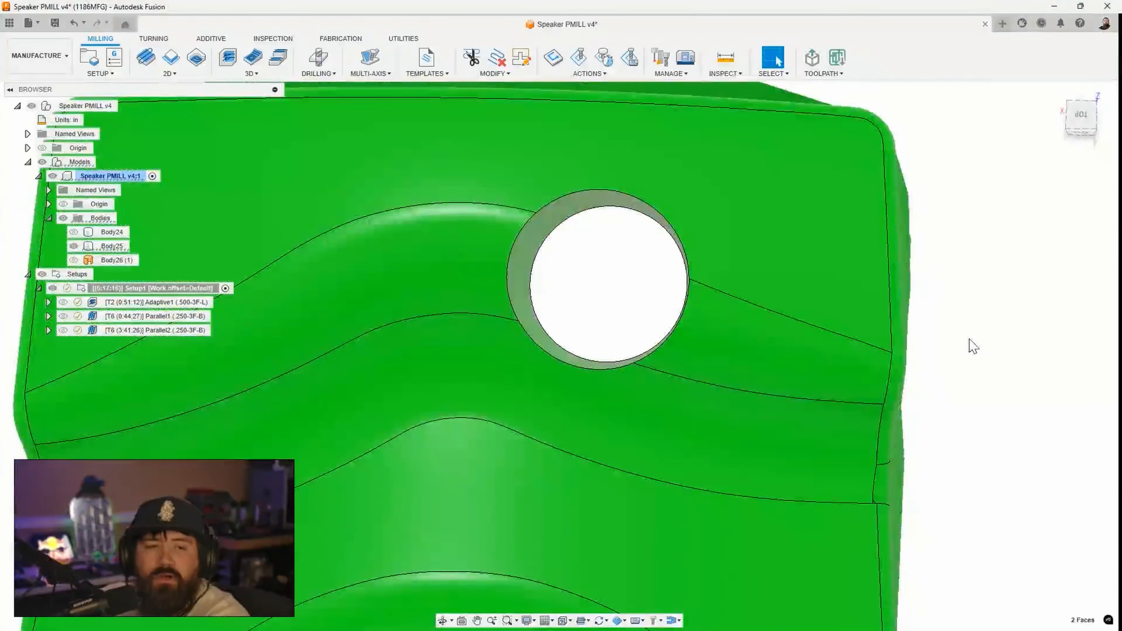
pyautogui.click(127, 330)
pyautogui.click(128, 332)
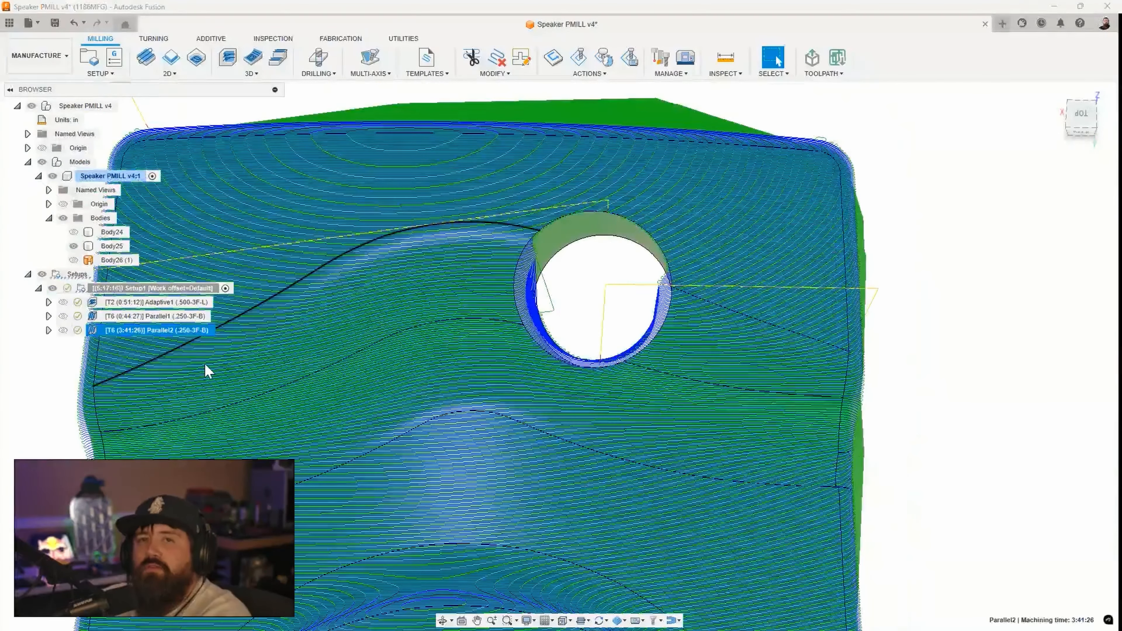
pyautogui.keyDown('shift'); pyautogui.moveTo(618, 301); pyautogui.dragTo(620, 345, button='middle'); pyautogui.keyUp('shift')
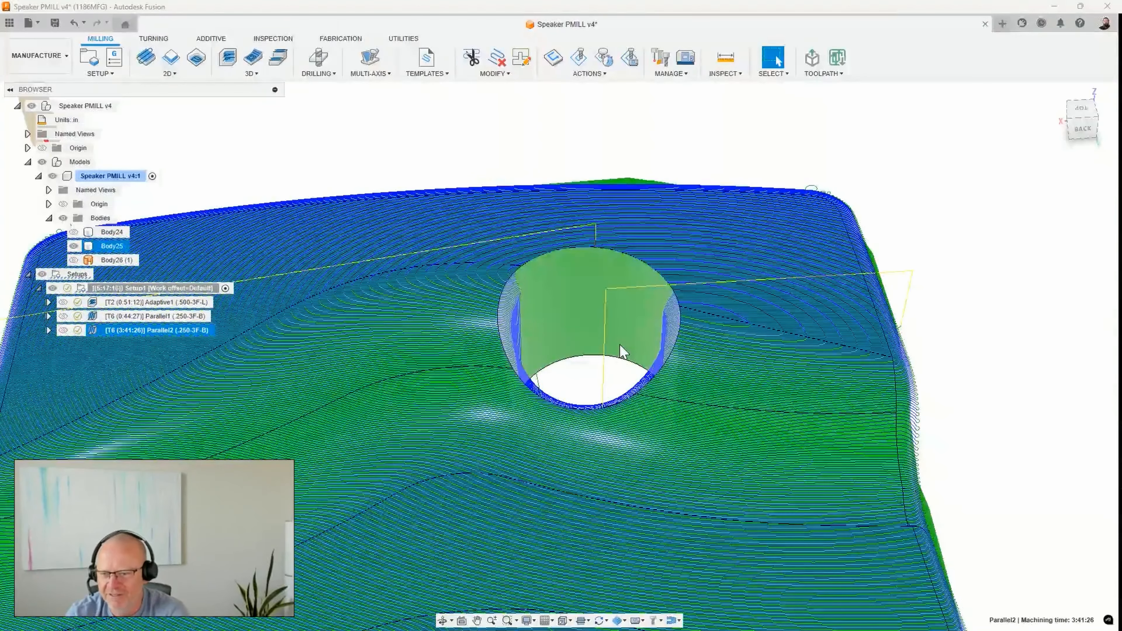
pyautogui.keyDown('shift'); pyautogui.moveTo(620, 345); pyautogui.dragTo(611, 394, button='middle'); pyautogui.keyUp('shift')
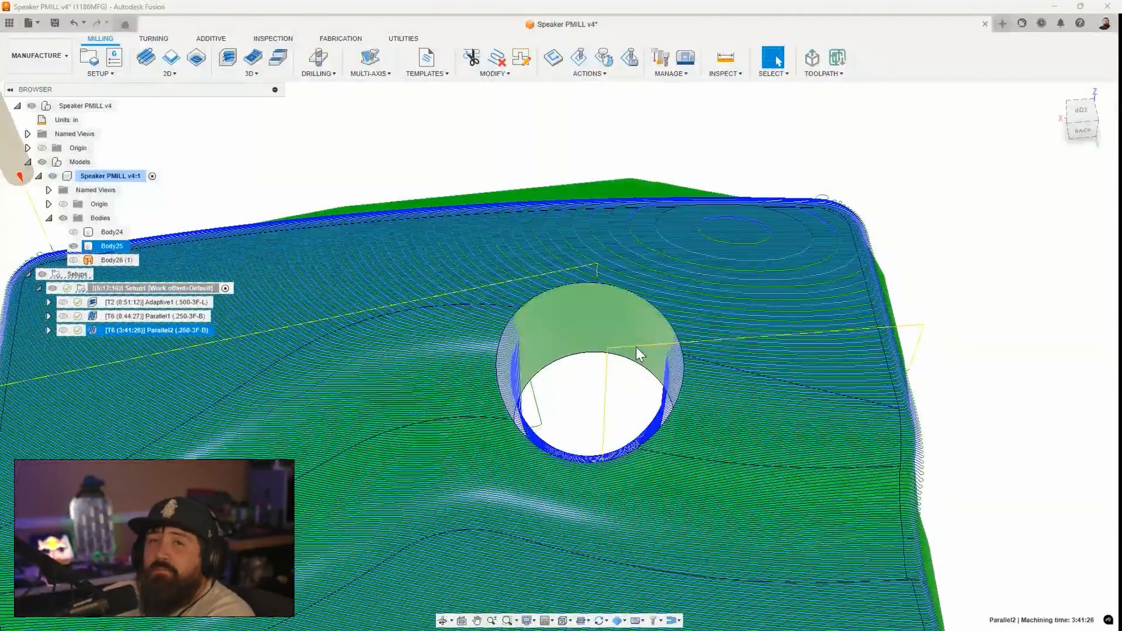
pyautogui.keyDown('shift'); pyautogui.moveTo(636, 333); pyautogui.dragTo(655, 359, button='middle'); pyautogui.keyUp('shift')
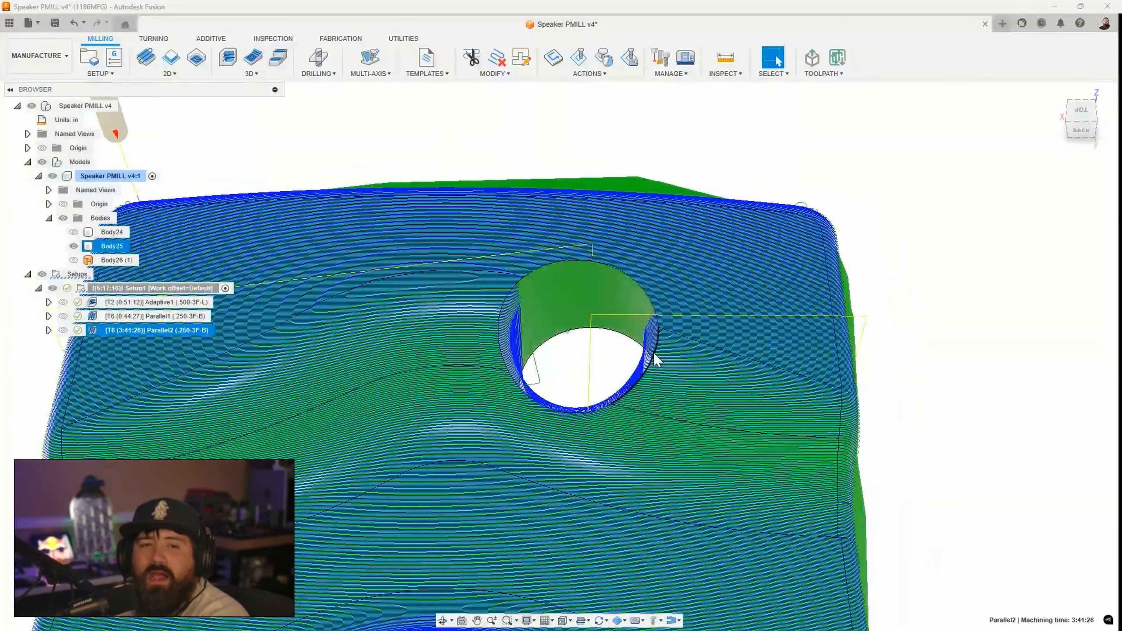
# Step: Show the patch surface Body26 (1) that covers the round hole, with no toolpath displayed
pyautogui.click(459, 118)
pyautogui.scroll(-3, 273, 261)
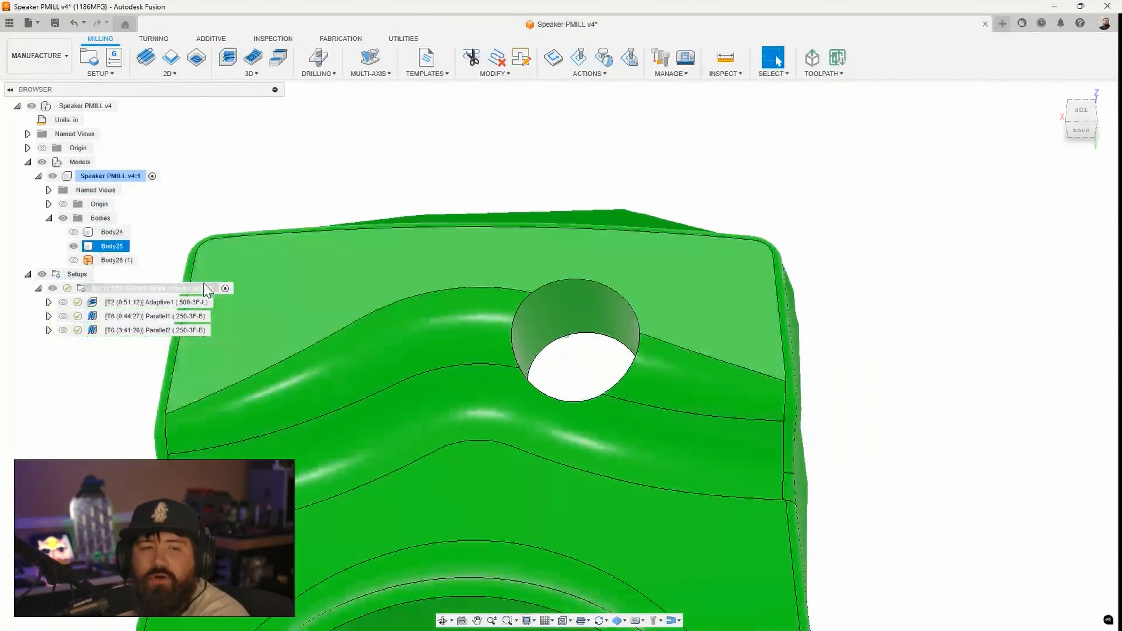
pyautogui.click(73, 260)
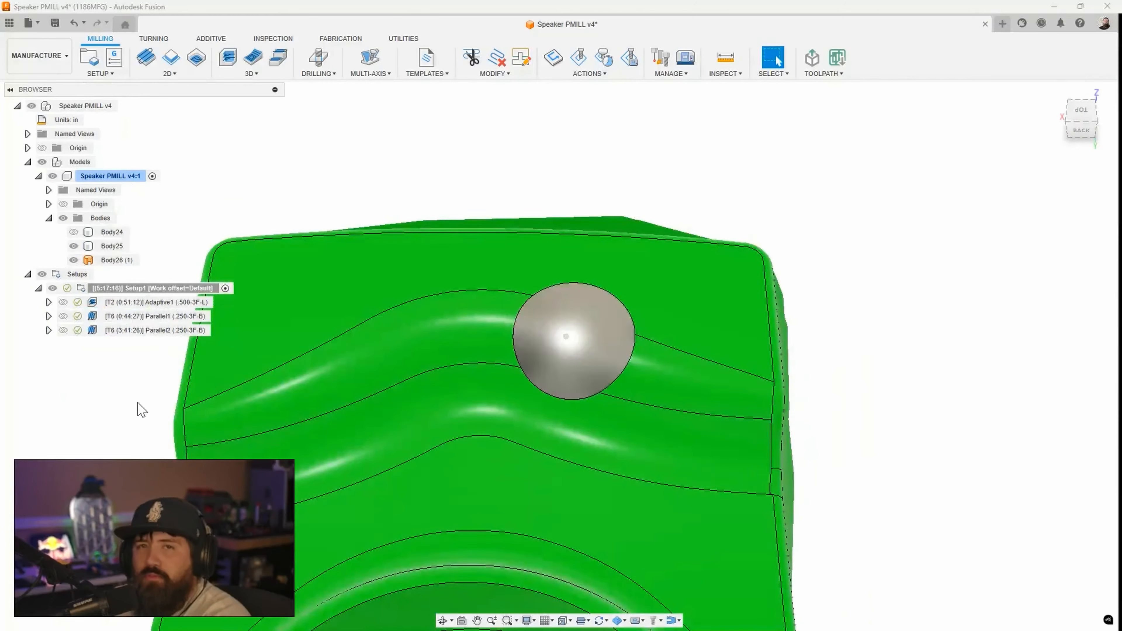
pyautogui.keyDown('shift'); pyautogui.moveTo(138, 406); pyautogui.dragTo(258, 387, button='middle'); pyautogui.keyUp('shift')
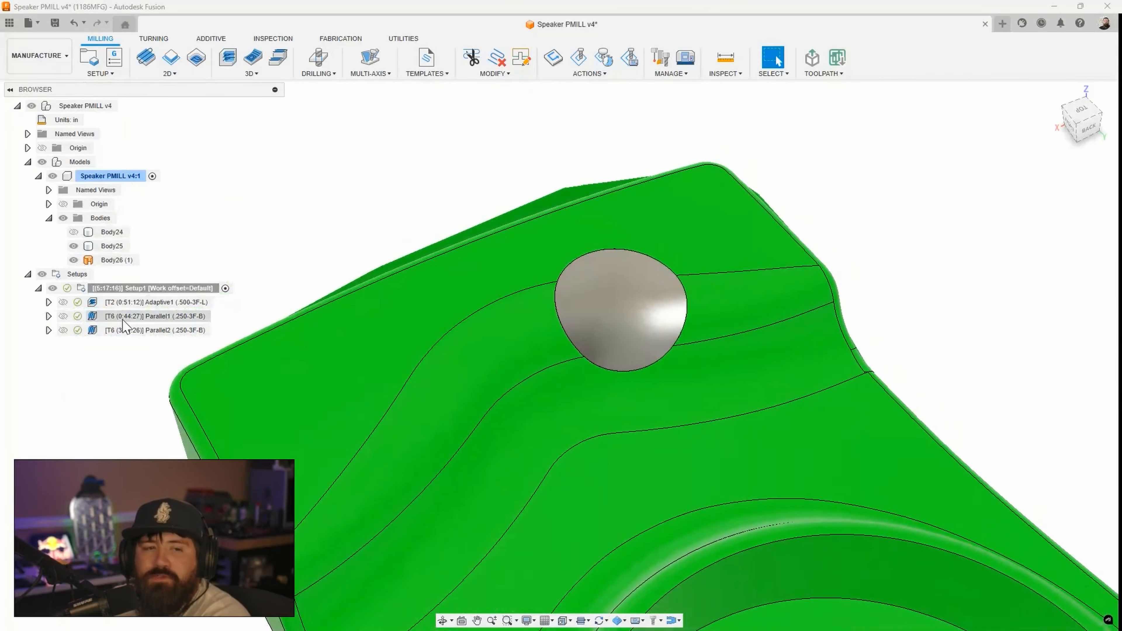
# Step: Open the Parallel1 operation, review the face and body chosen as its model surfaces, and leave its settings without changes
pyautogui.click(110, 318)
pyautogui.click(100, 324)
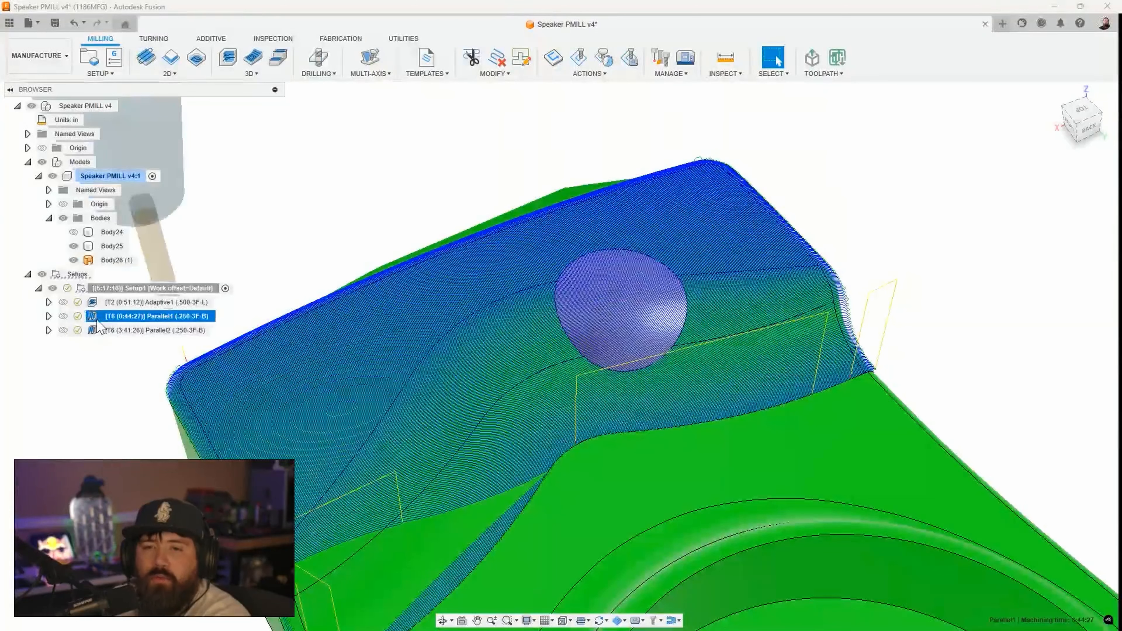
pyautogui.doubleClick(99, 327)
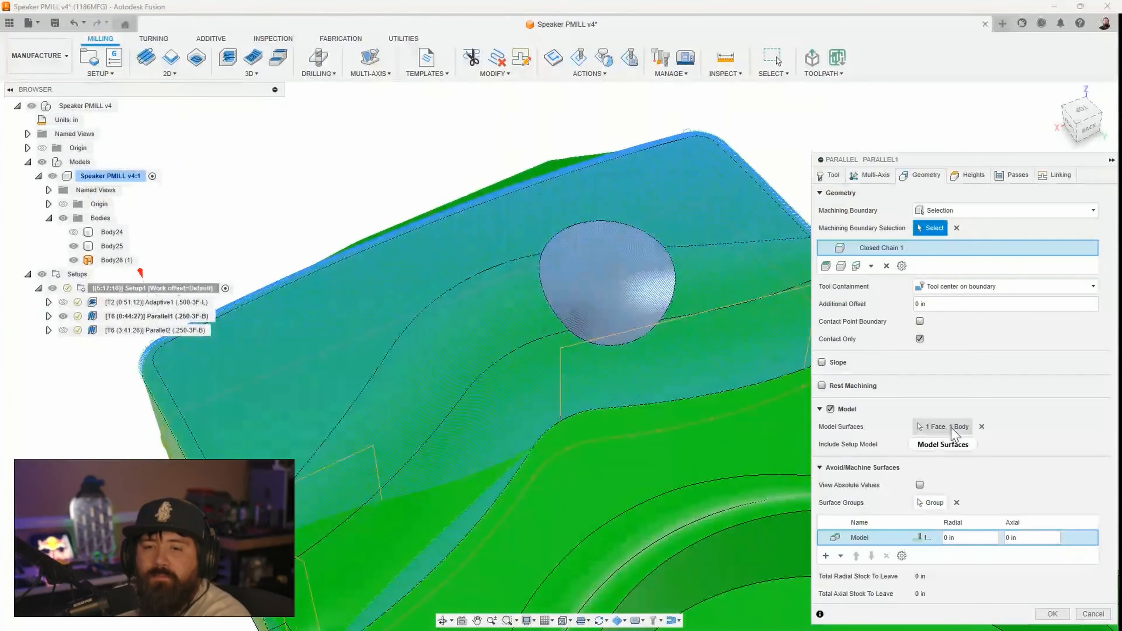
pyautogui.click(943, 427)
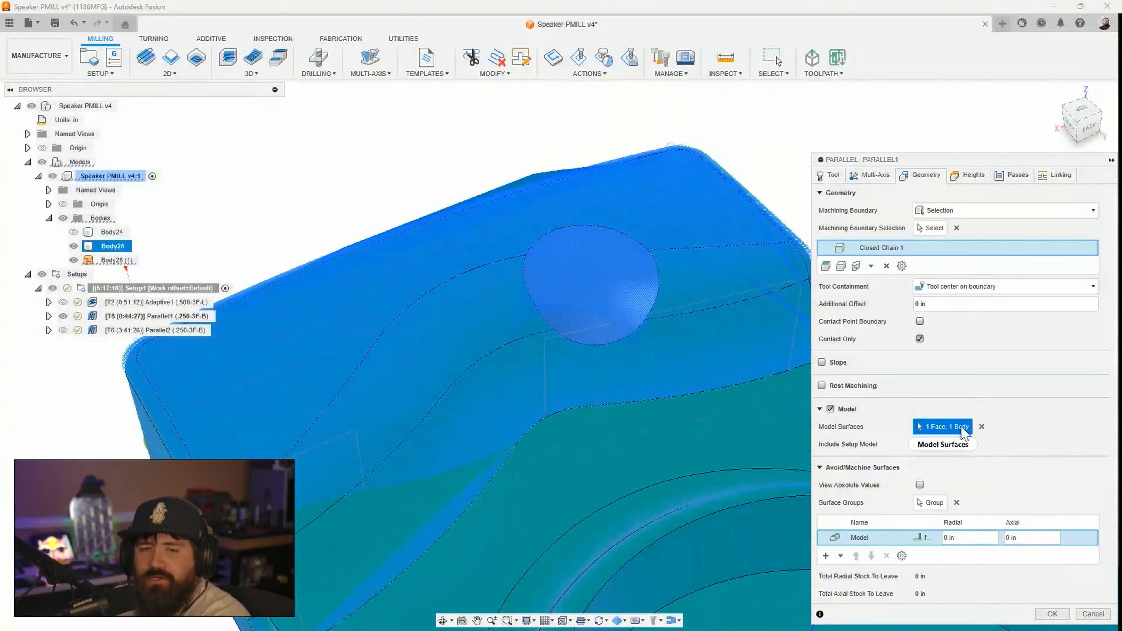
pyautogui.scroll(-1, 774, 459)
pyautogui.moveTo(774, 459); pyautogui.dragTo(696, 454, button='middle')
pyautogui.moveTo(778, 460); pyautogui.dragTo(725, 435, button='middle')
pyautogui.click(1090, 614)
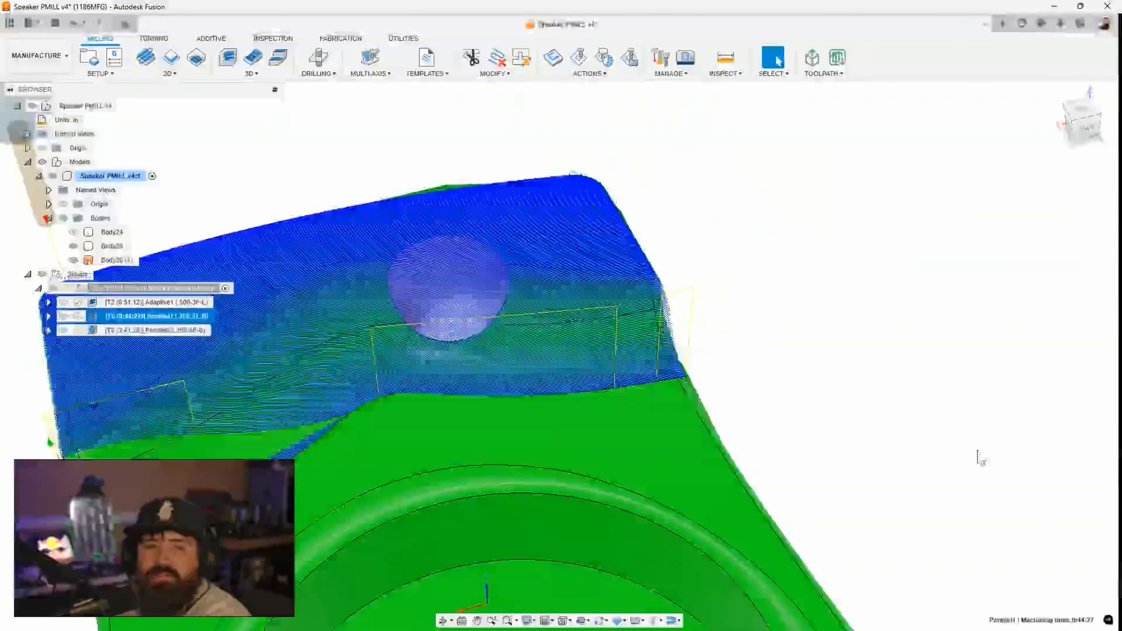
# Step: Turn on toolpath points and display the Parallel1 toolpath across the patched hole
pyautogui.scroll(2, 504, 373)
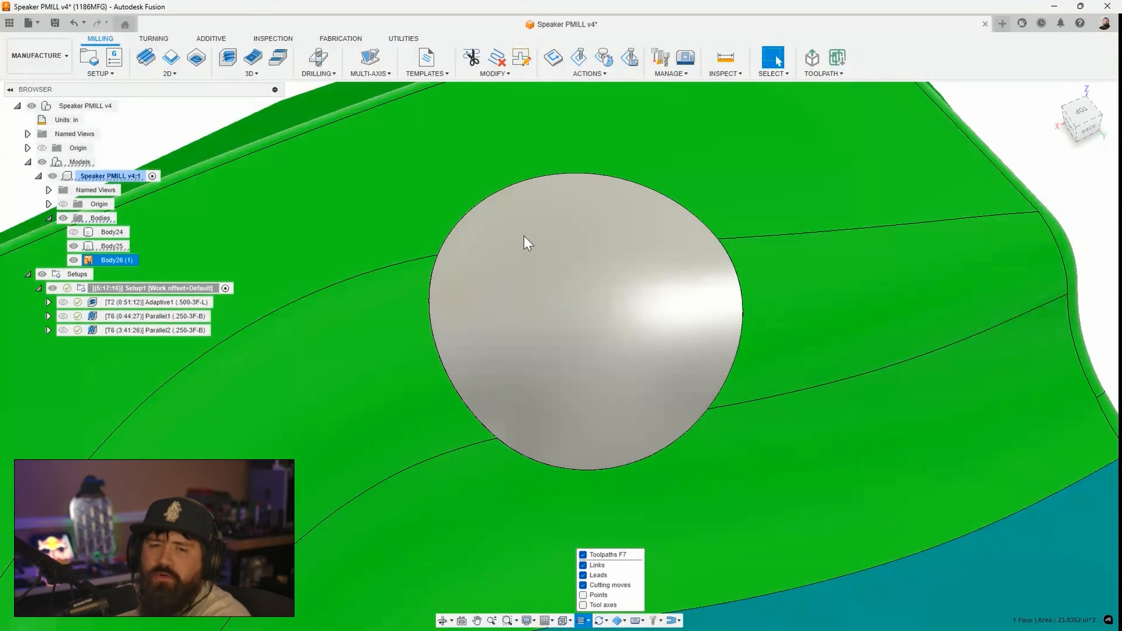
pyautogui.click(584, 595)
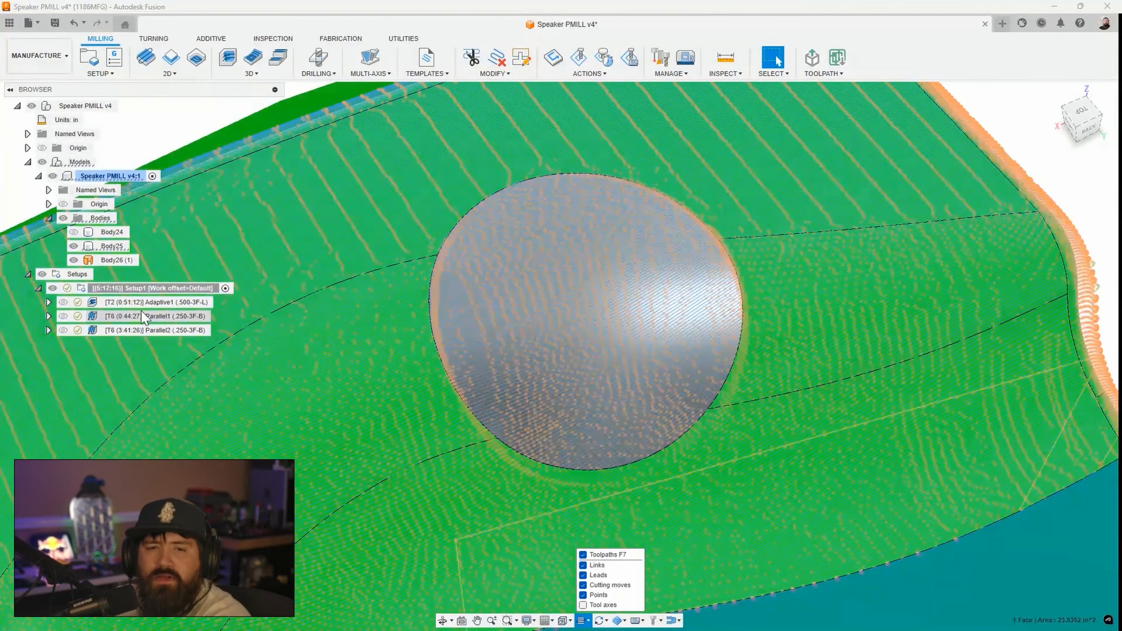
pyautogui.click(142, 317)
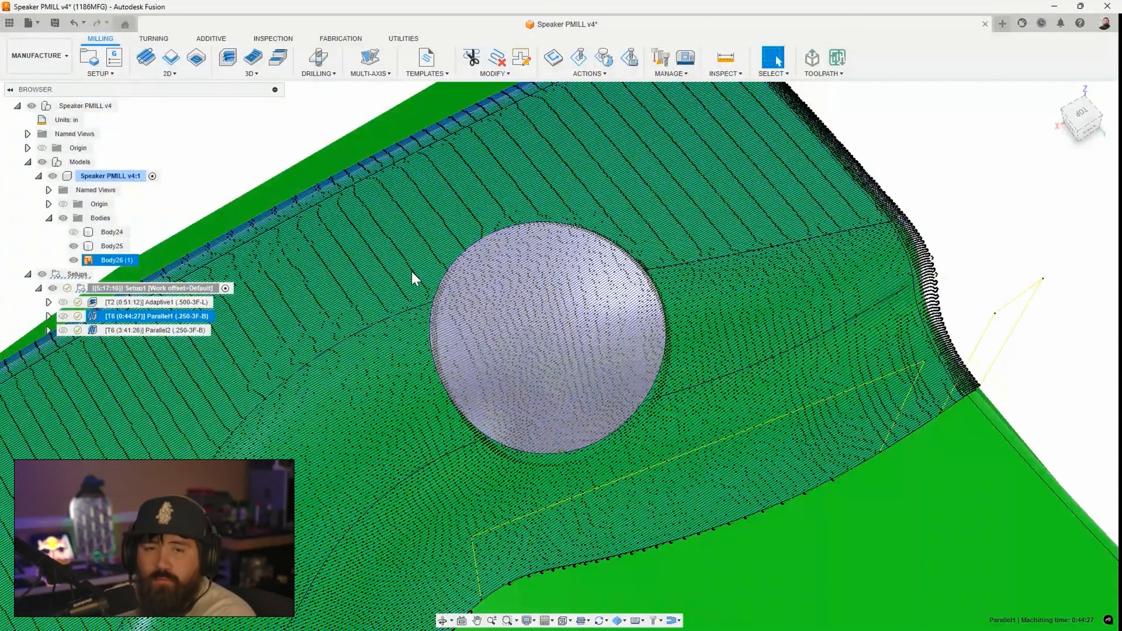
# Step: Undo the recent toolpath and modelling changes back to the original design that contains only Body24
pyautogui.hotkey('ctrl', 'z')
pyautogui.hotkey('ctrl', 'z')
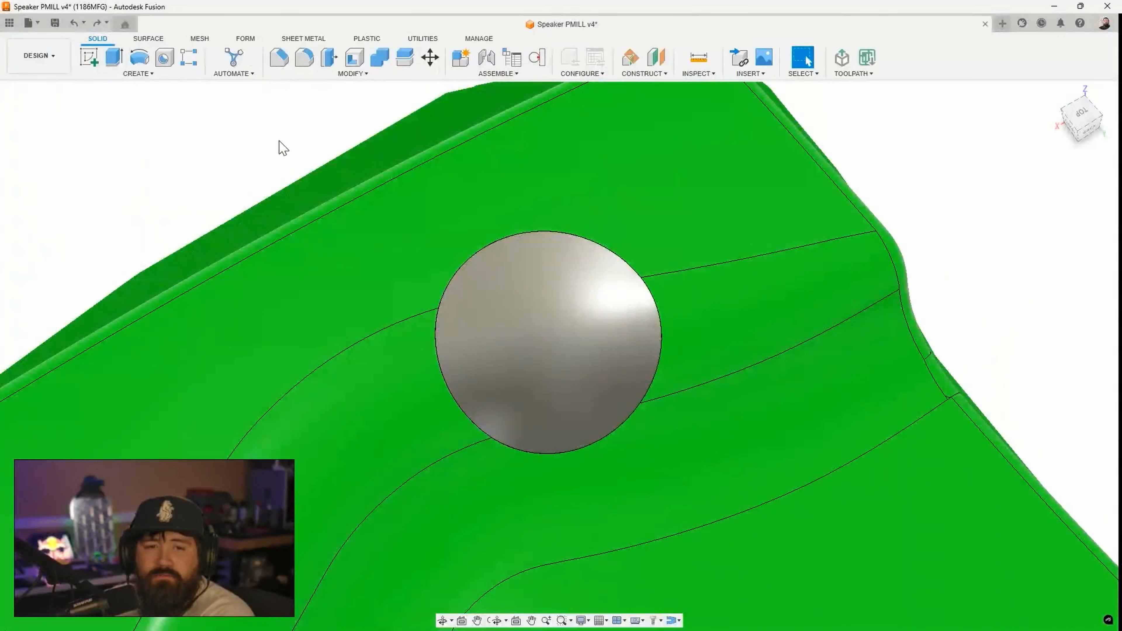
pyautogui.hotkey('ctrl', 'z')
pyautogui.hotkey('ctrl', 'z')
pyautogui.hotkey('ctrl', 'z')
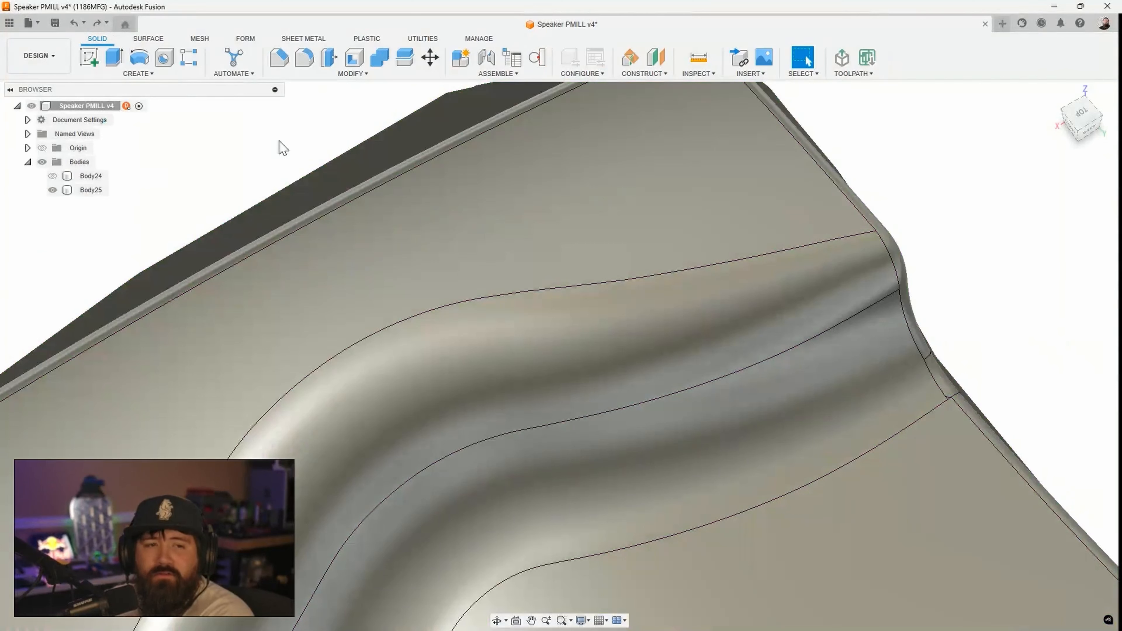
pyautogui.hotkey('ctrl', 'z')
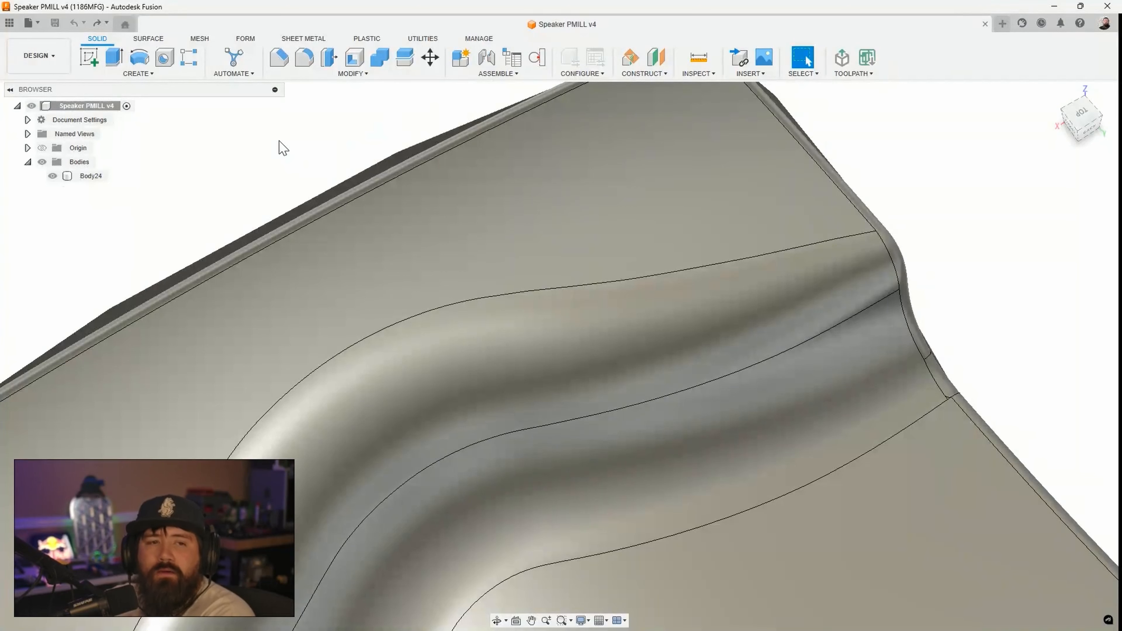
# Step: Switch from the Design workspace to the Manufacture workspace
pyautogui.click(39, 55)
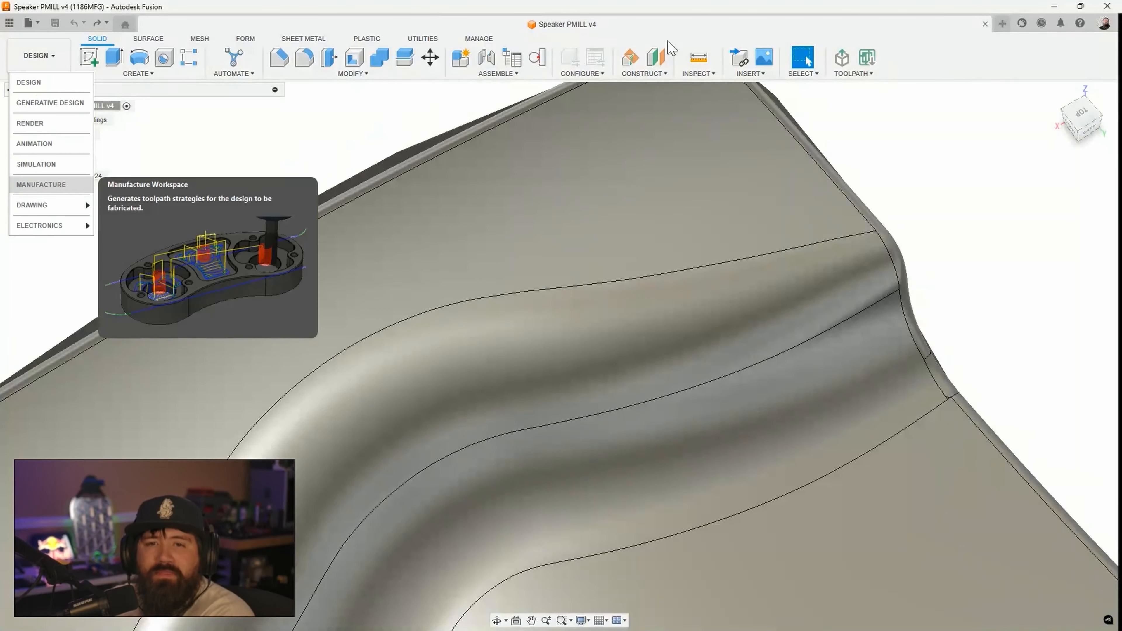
pyautogui.moveTo(48, 209)
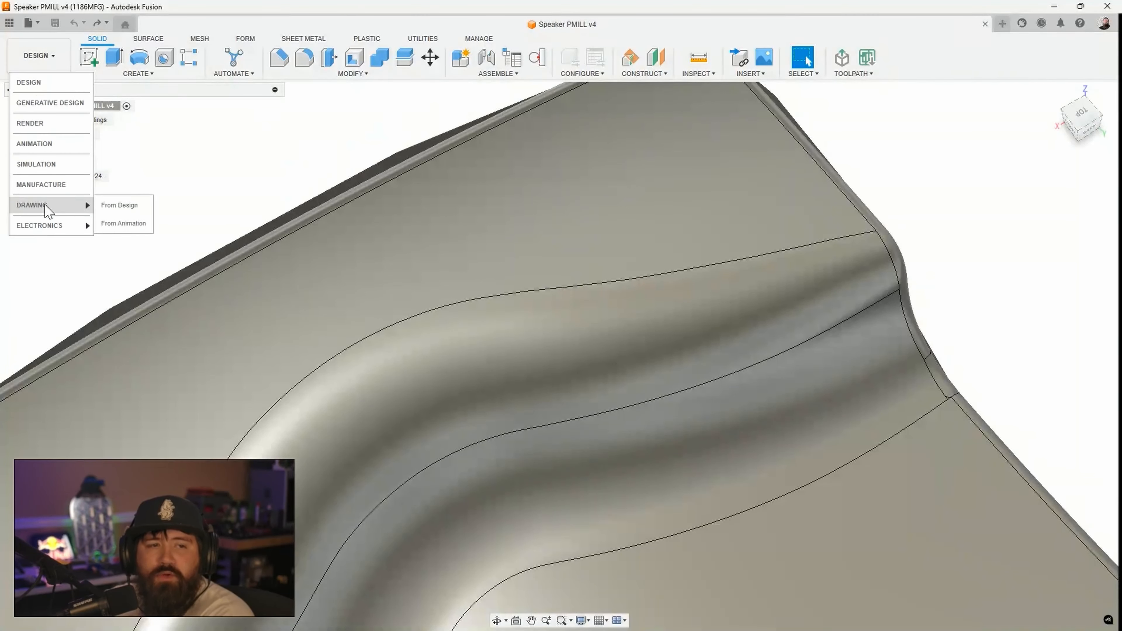
pyautogui.click(44, 185)
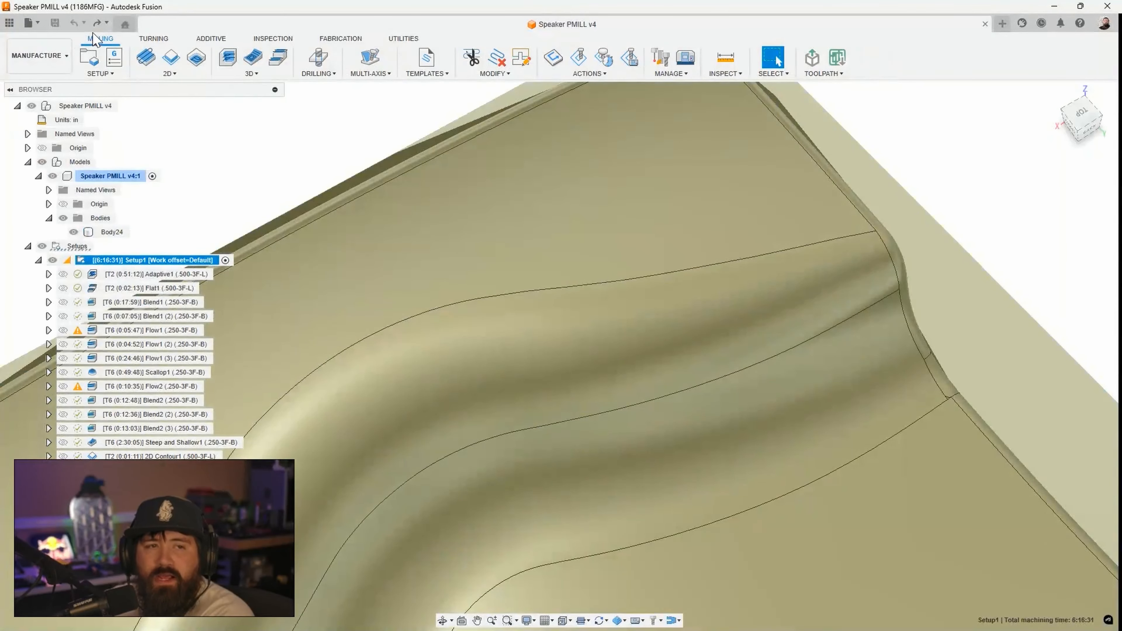
# Step: Redo the changes to Body25 up to the deletion that cleans up the green body's round hole
pyautogui.click(96, 24)
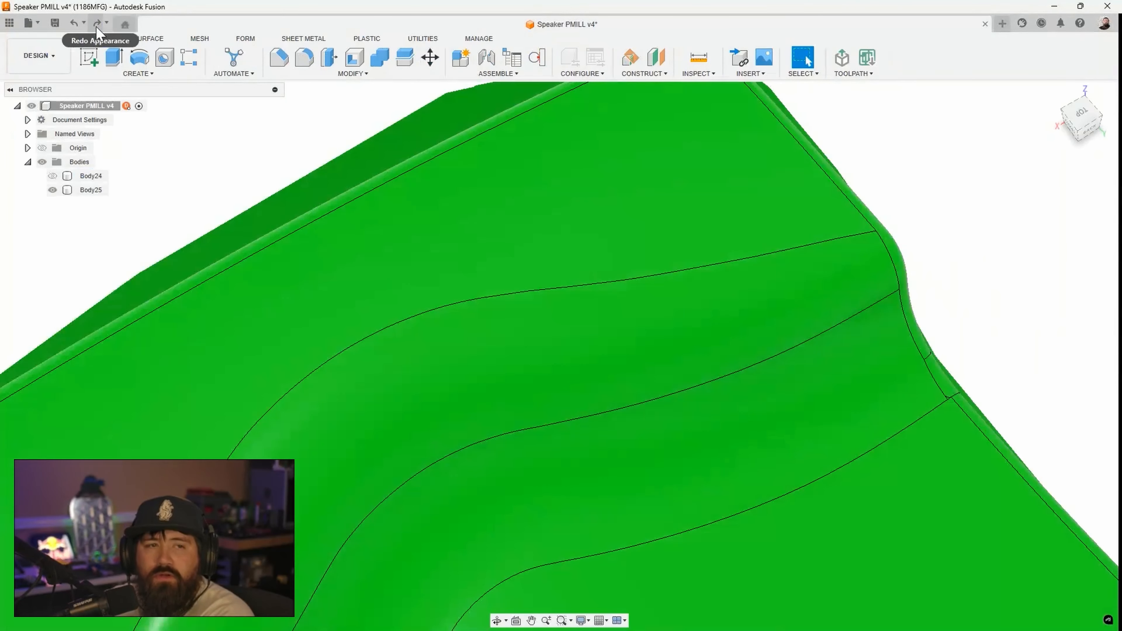
pyautogui.click(97, 25)
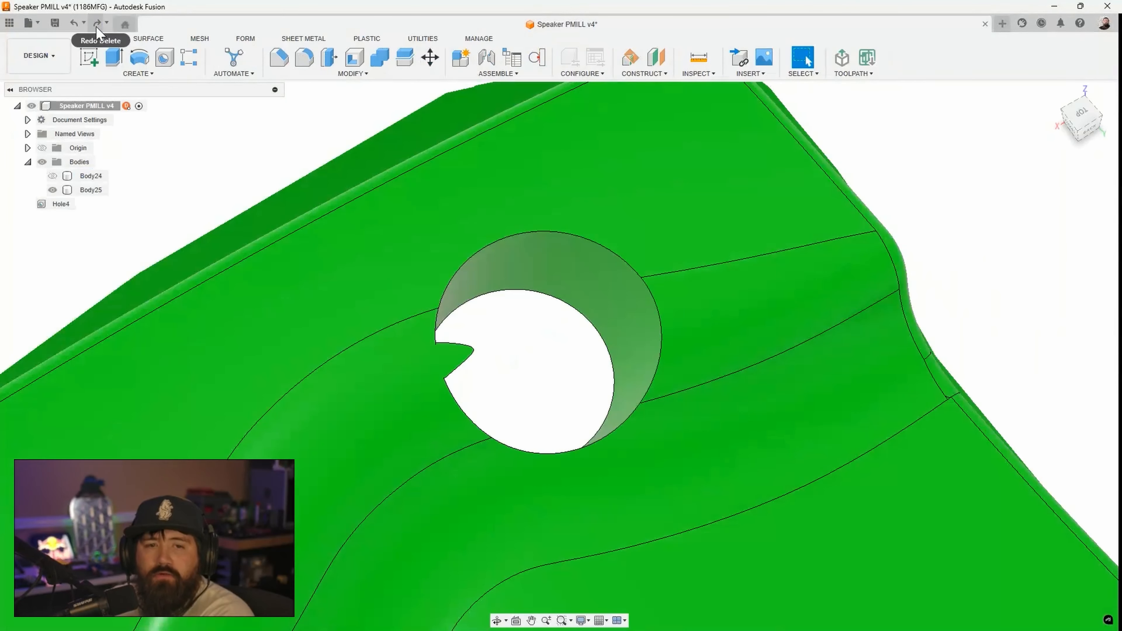
pyautogui.click(97, 25)
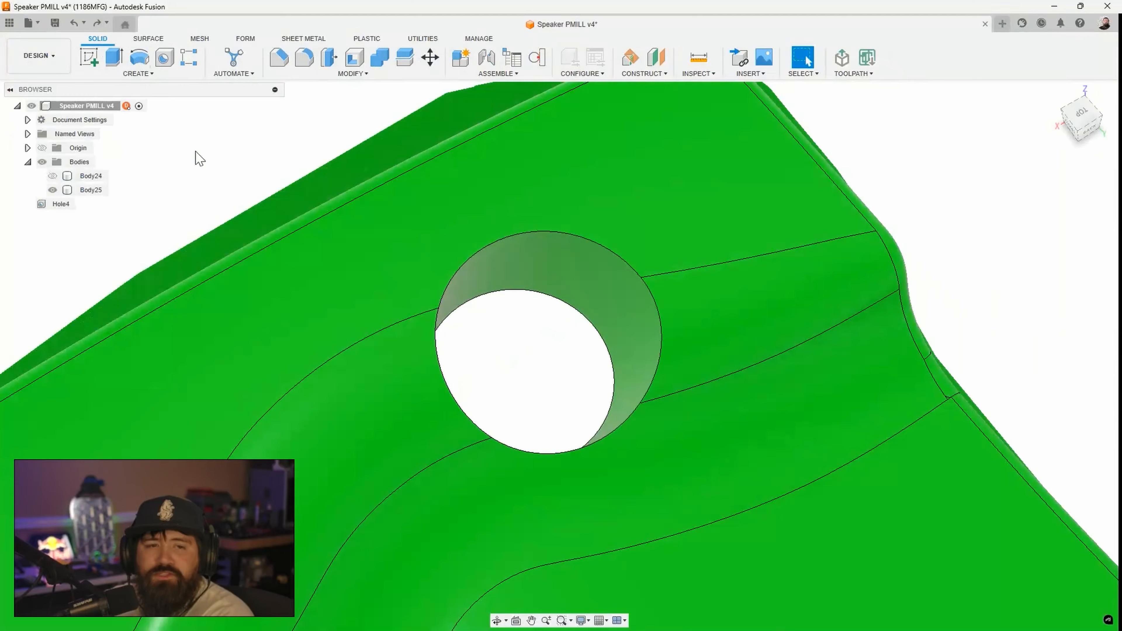
# Step: Duplicate Body25 into the top-level Speaker PMILL v4 component, keeping the copy in the same position with no move offsets
pyautogui.keyDown('shift'); pyautogui.moveTo(722, 247); pyautogui.dragTo(750, 118, button='middle'); pyautogui.keyUp('shift')
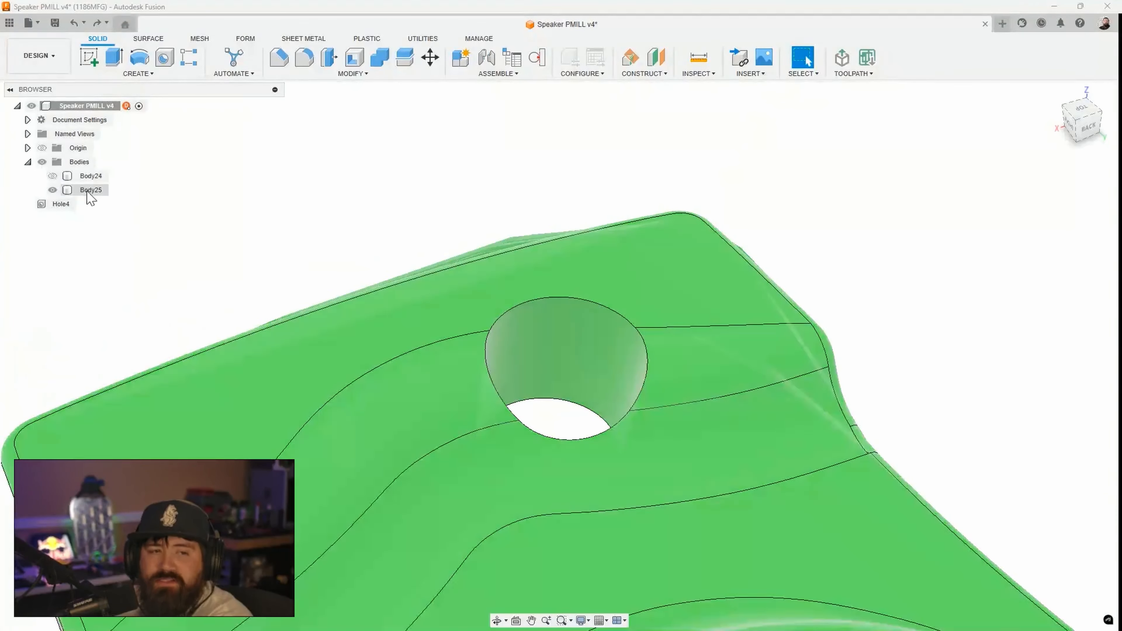
pyautogui.rightClick(90, 190)
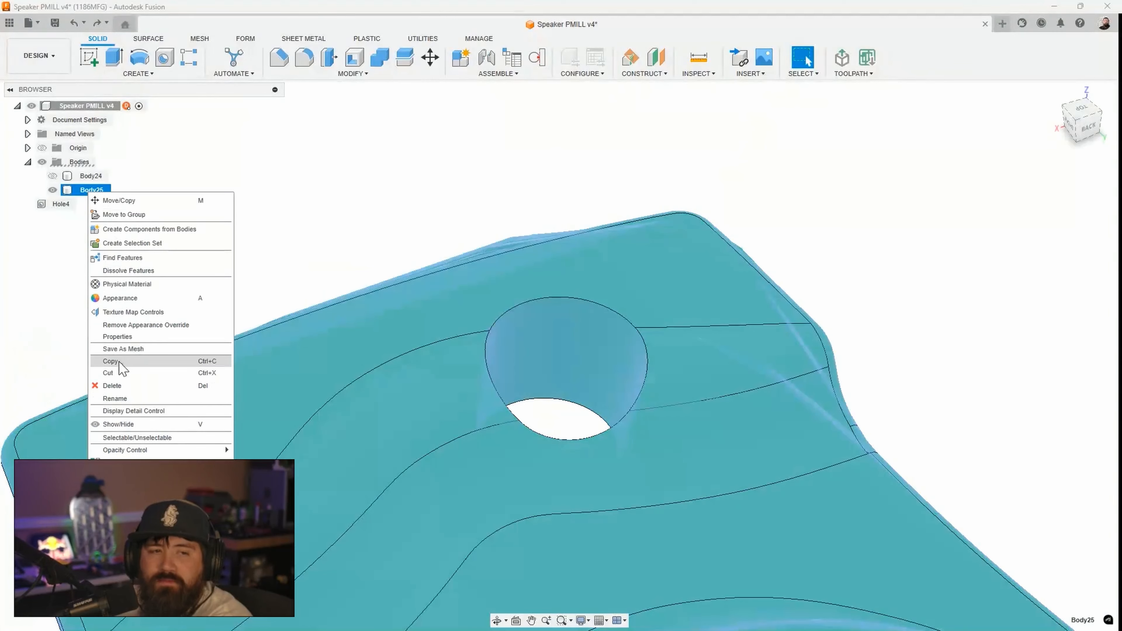
pyautogui.click(118, 362)
pyautogui.rightClick(64, 109)
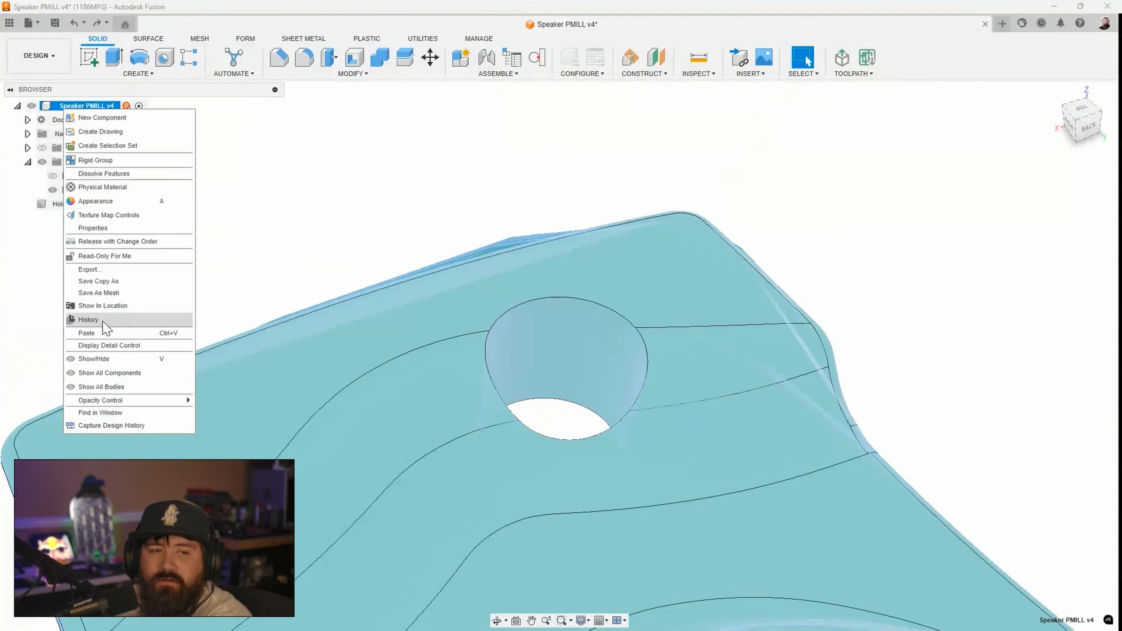
pyautogui.click(103, 330)
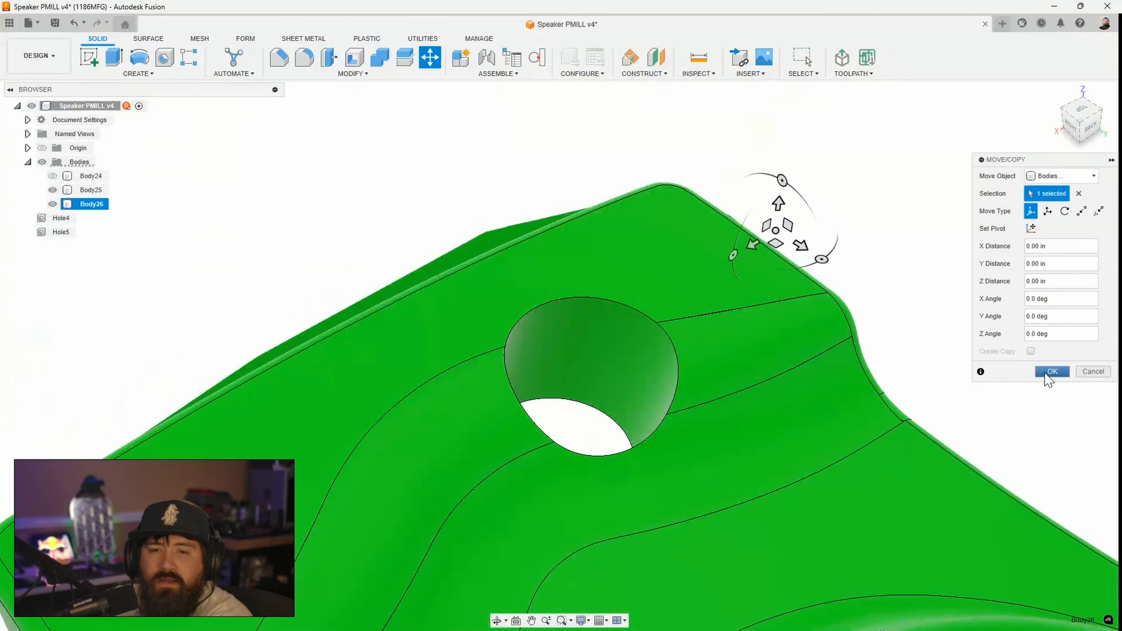
pyautogui.click(1051, 372)
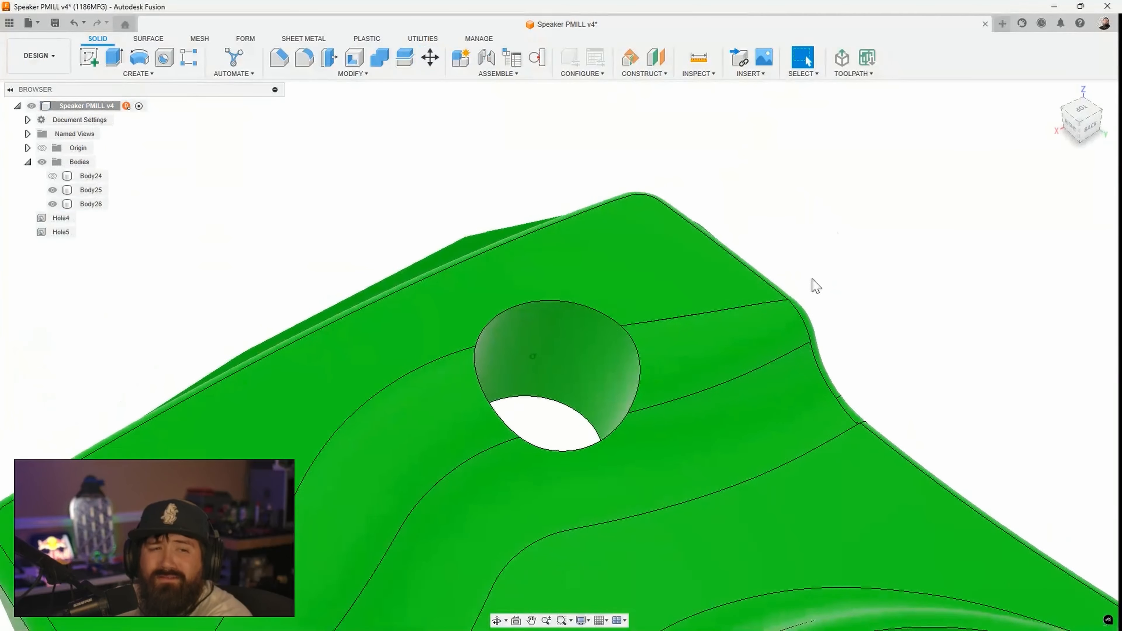
# Step: Hide Body25 and delete the cylindrical hole face from the copied body so its top surface closes over
pyautogui.click(52, 191)
pyautogui.click(558, 358)
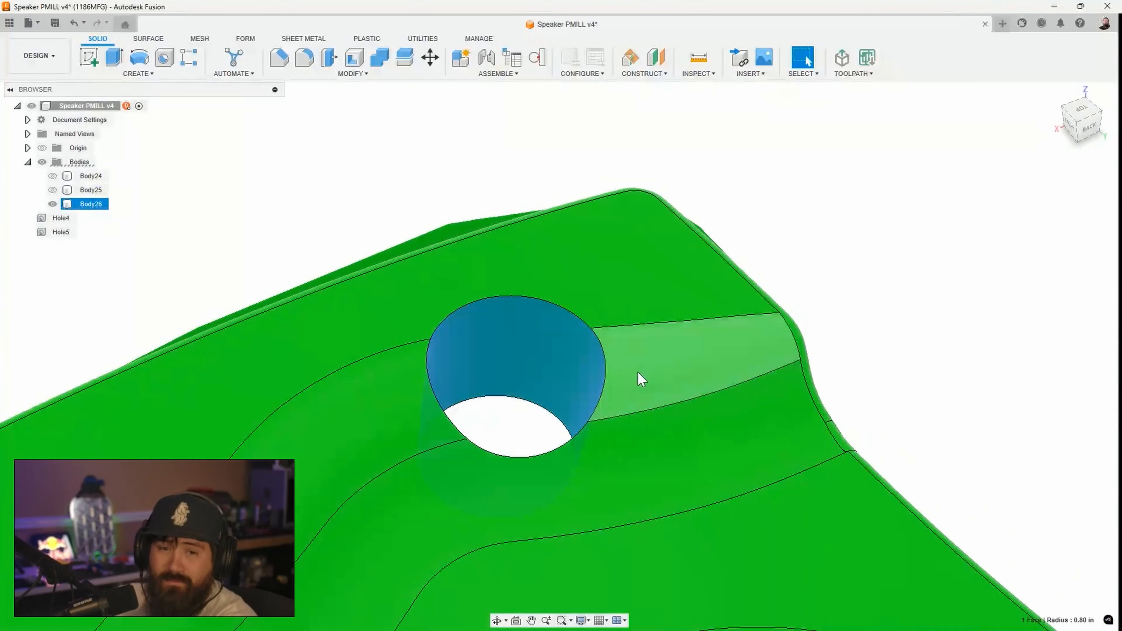
pyautogui.press('Delete')
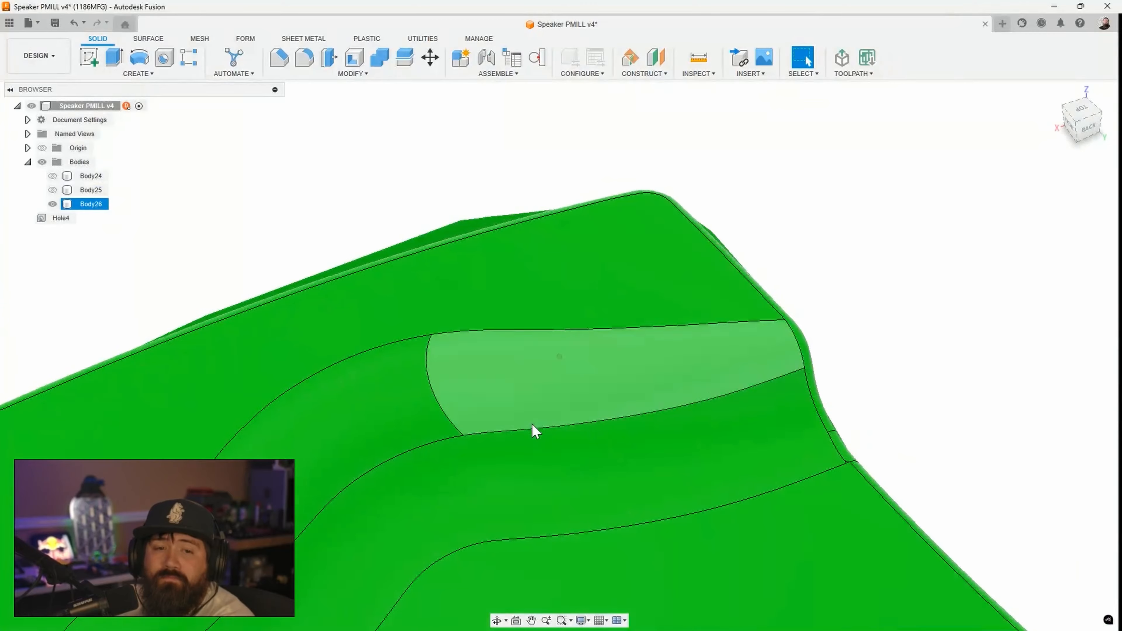
pyautogui.keyDown('shift'); pyautogui.moveTo(532, 424); pyautogui.dragTo(546, 351, button='middle'); pyautogui.keyUp('shift')
pyautogui.scroll(3, 391, 301)
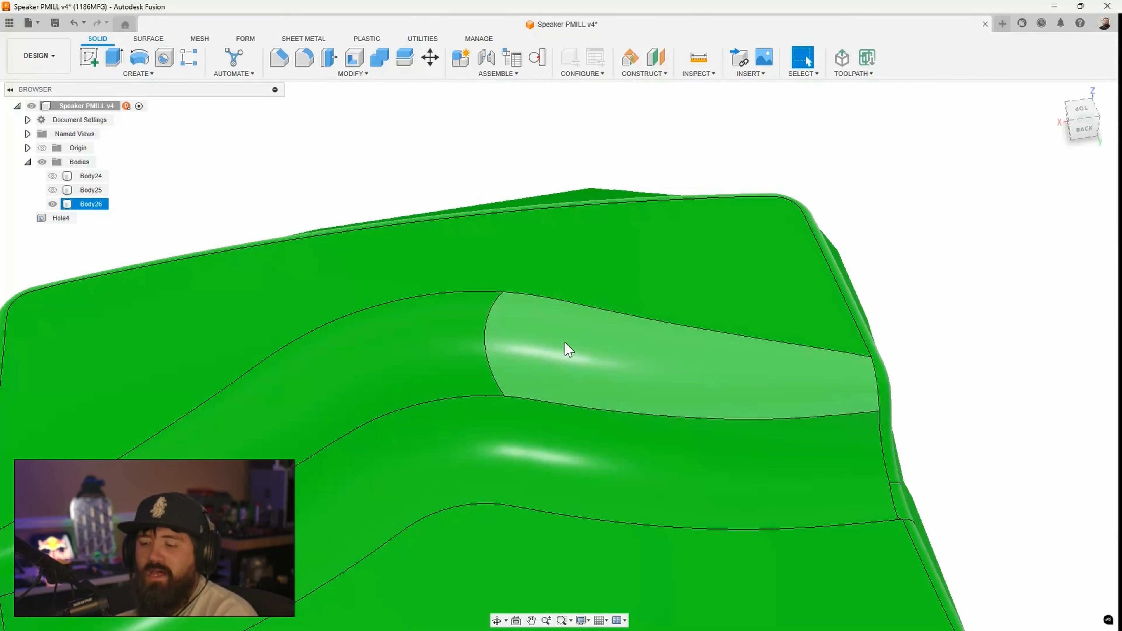
pyautogui.click(393, 143)
pyautogui.scroll(-2, 602, 138)
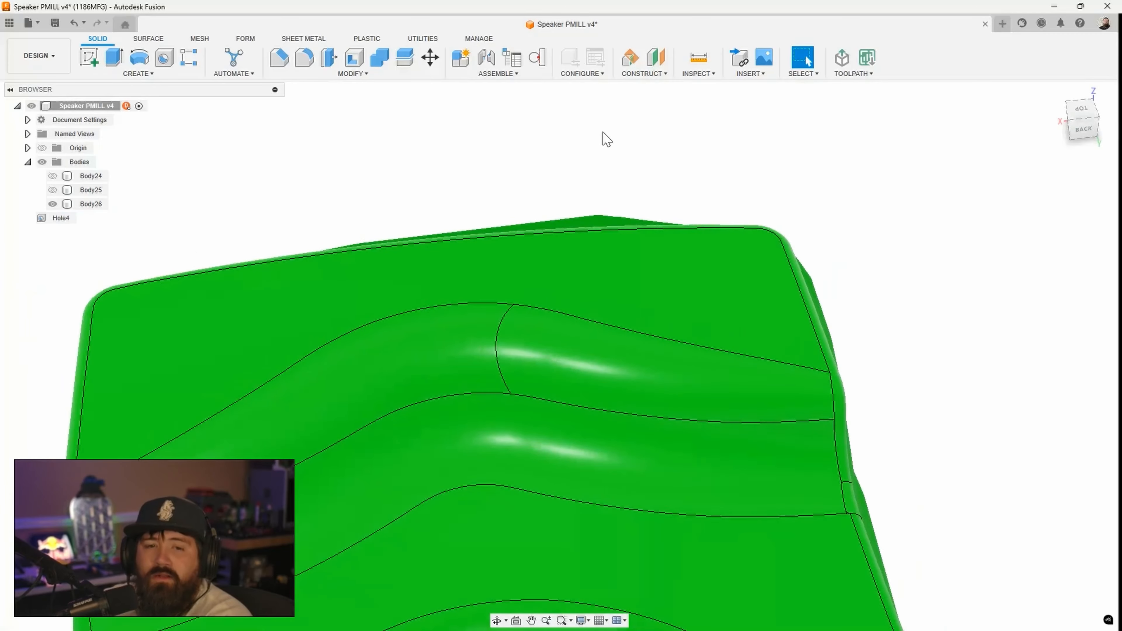
pyautogui.keyDown('shift'); pyautogui.moveTo(602, 138); pyautogui.dragTo(610, 430, button='middle'); pyautogui.keyUp('shift')
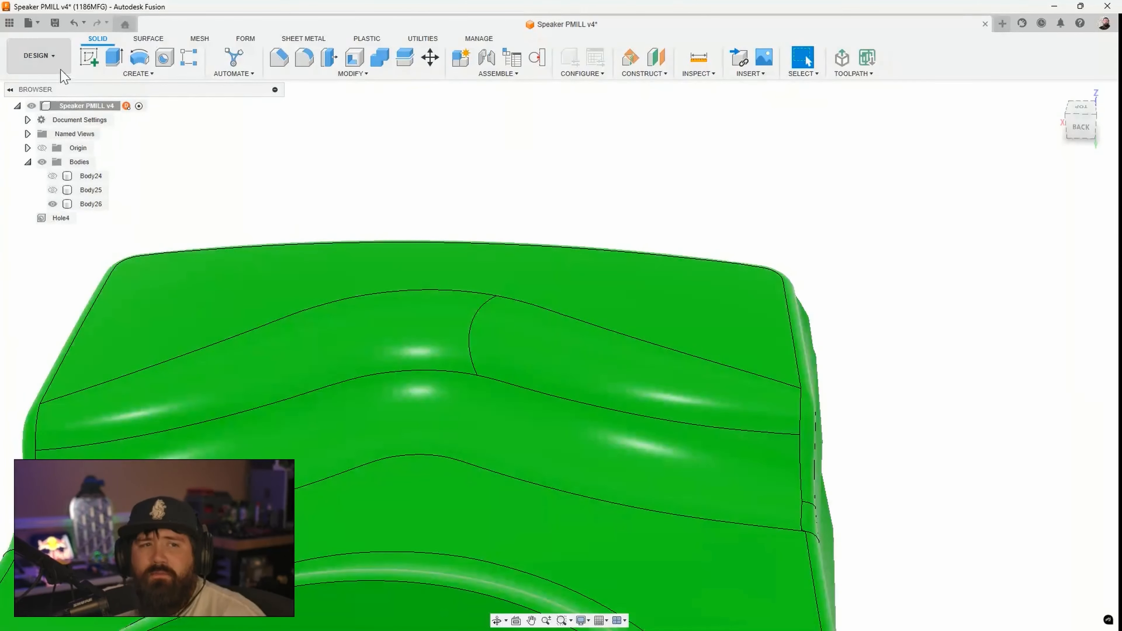
# Step: Browse the project files to the MILLING folder of the Z Drive project
pyautogui.click(10, 23)
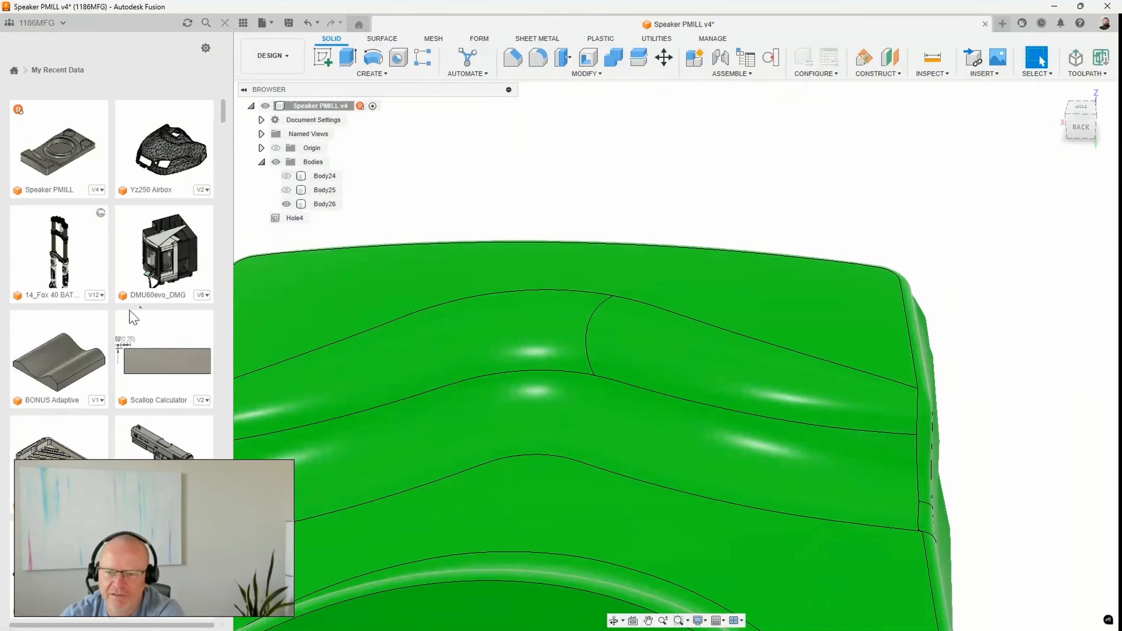
pyautogui.click(14, 70)
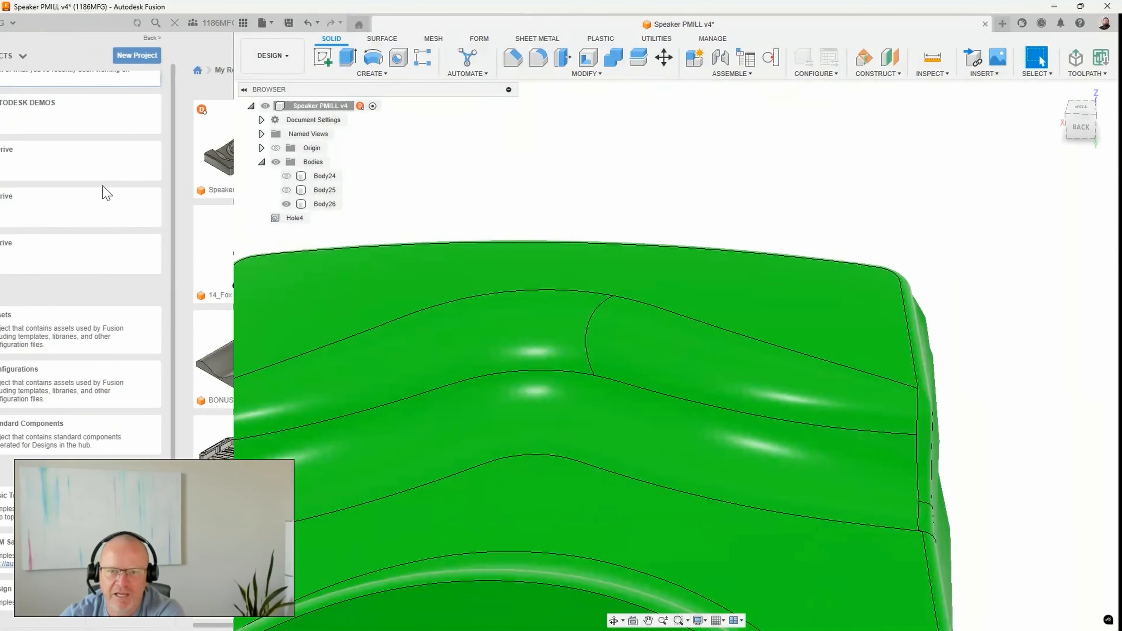
pyautogui.click(83, 259)
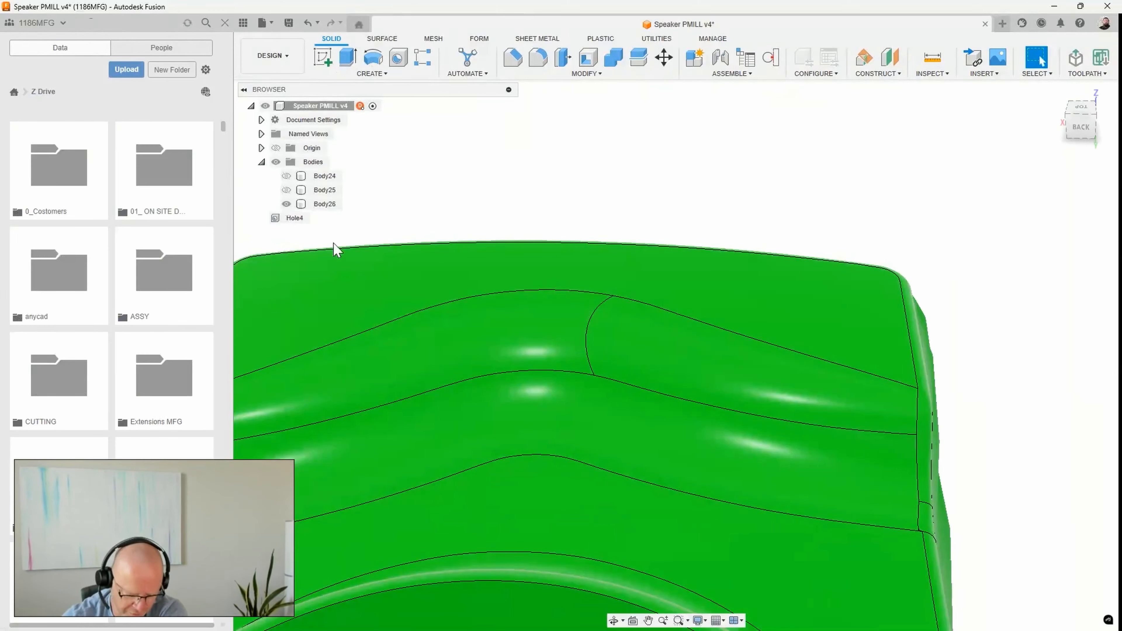
pyautogui.scroll(-4, 122, 385)
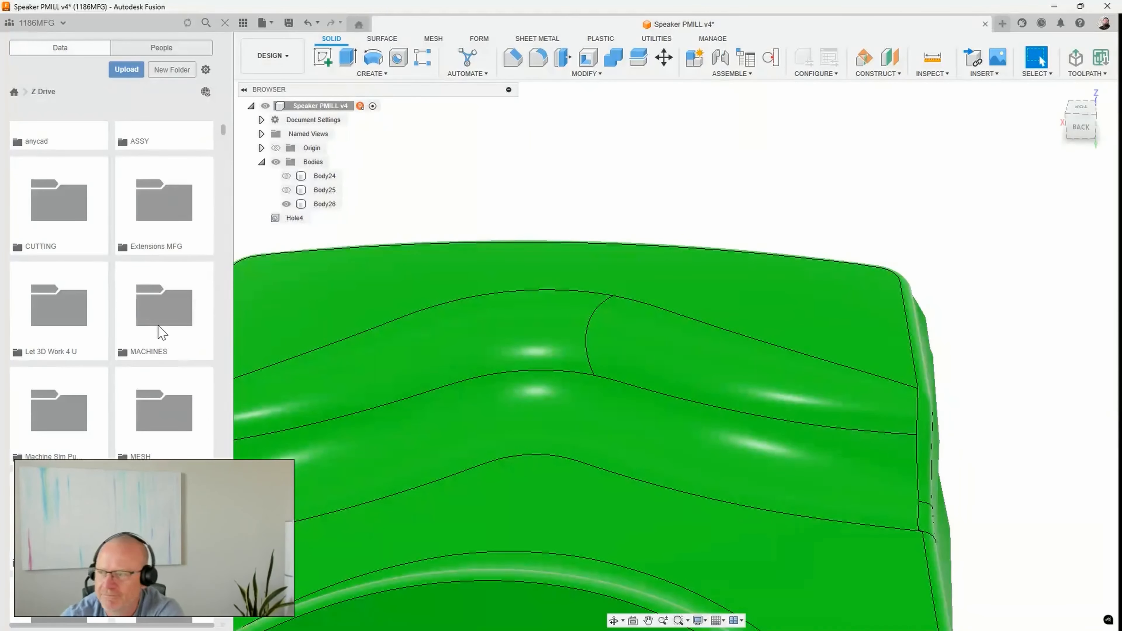
pyautogui.scroll(-2, 76, 416)
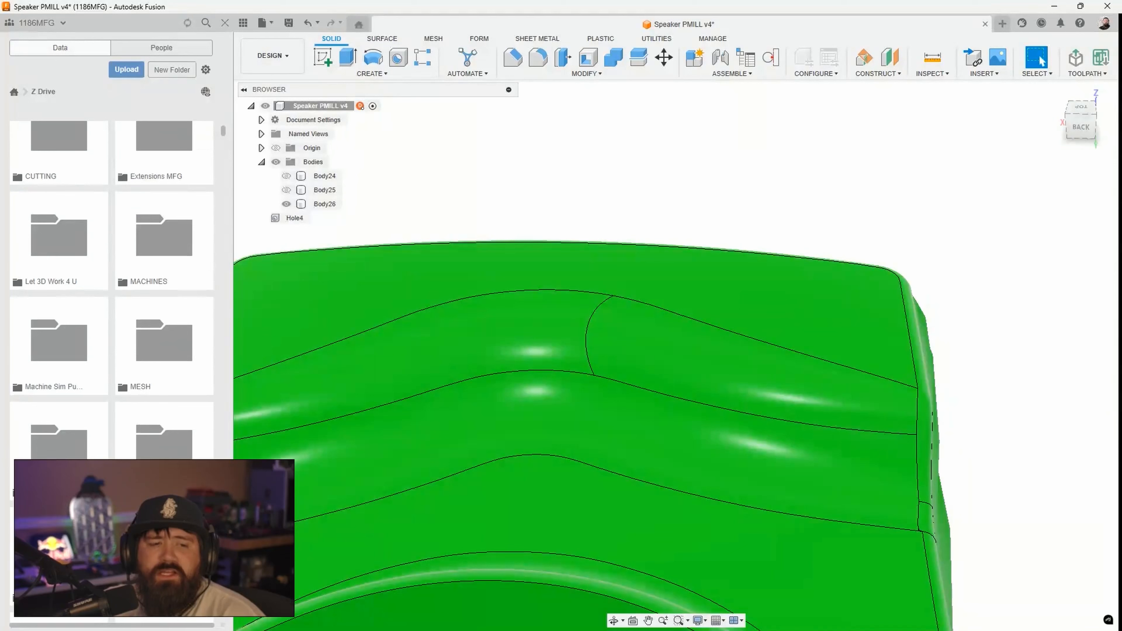
pyautogui.doubleClick(60, 448)
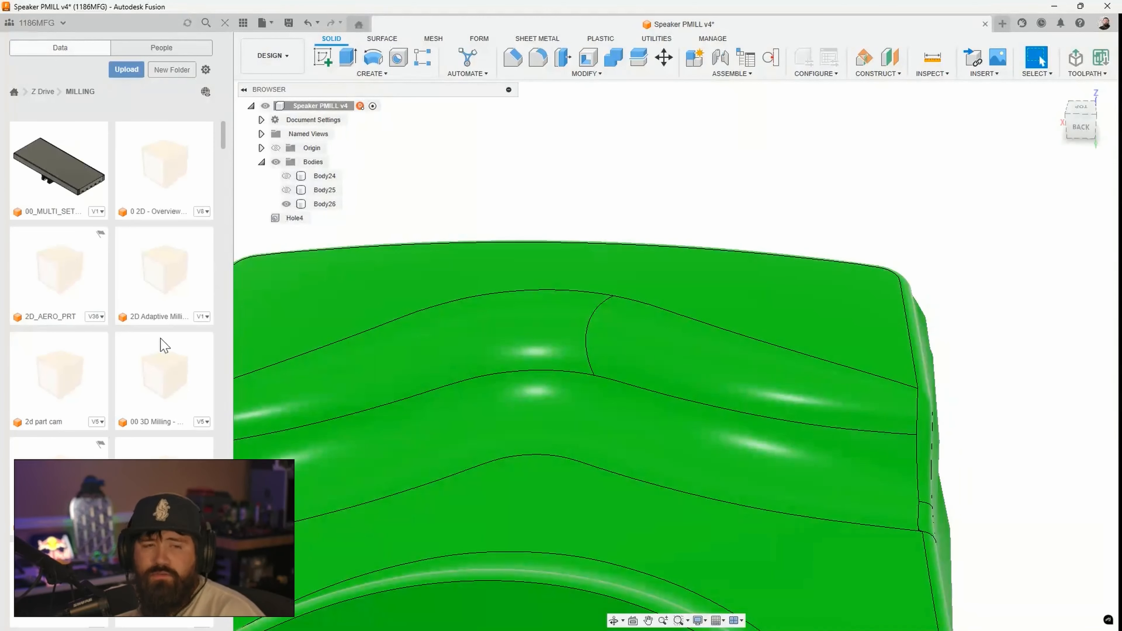
# Step: Open the green 41D757928G1_0 v1 fixture plate design from the MILLING folder and close the file browser
pyautogui.scroll(-10, 126, 395)
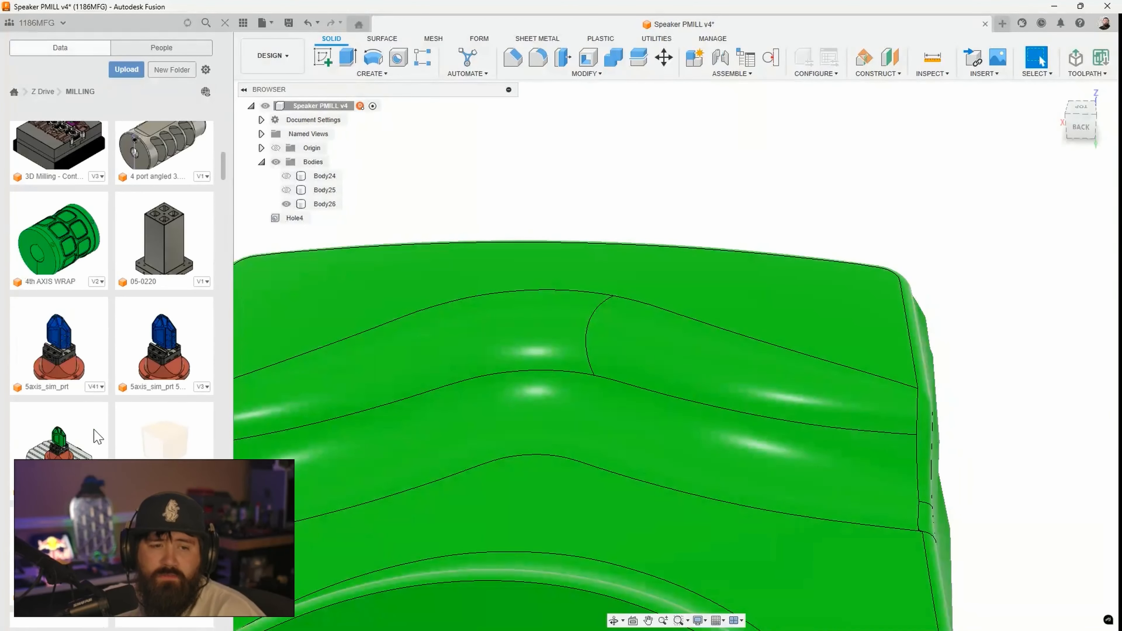
pyautogui.scroll(-2, 98, 436)
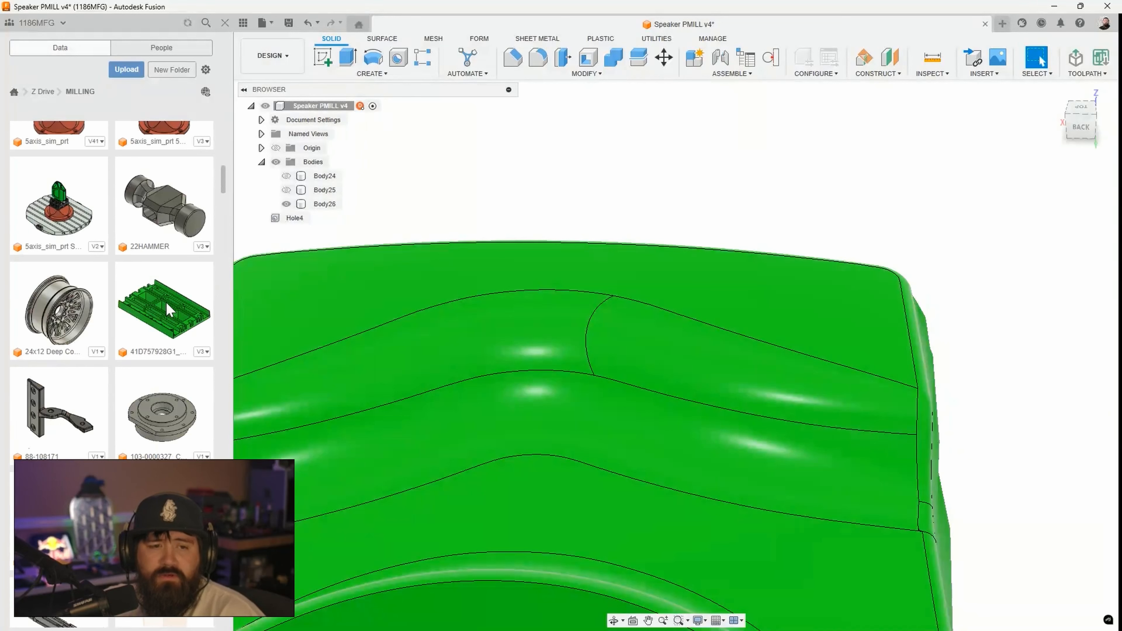
pyautogui.doubleClick(164, 309)
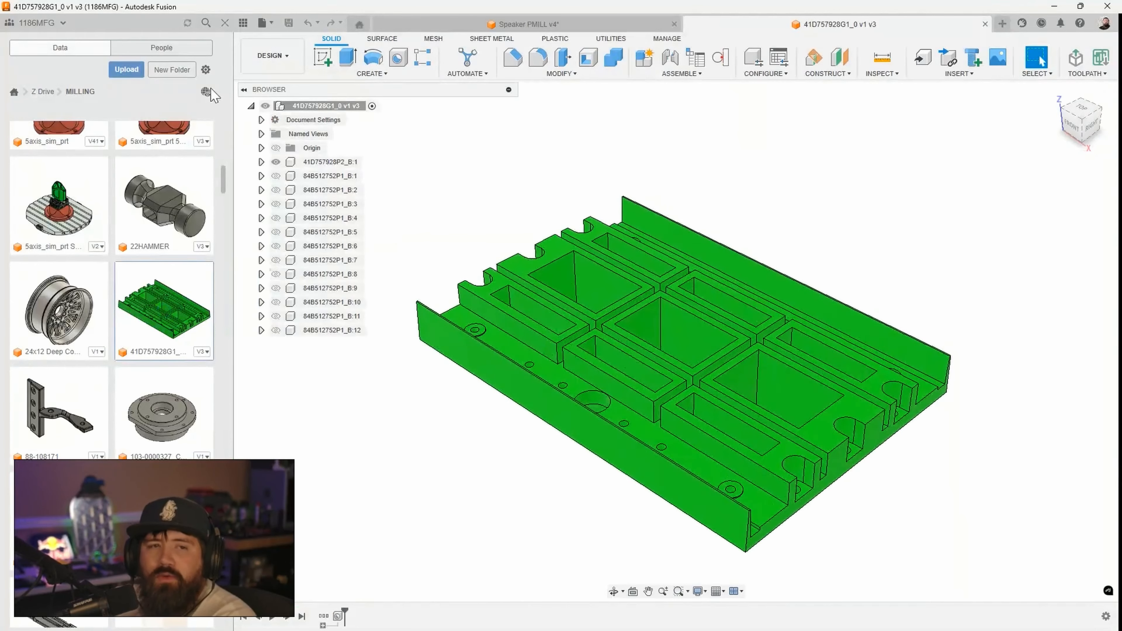
pyautogui.click(224, 23)
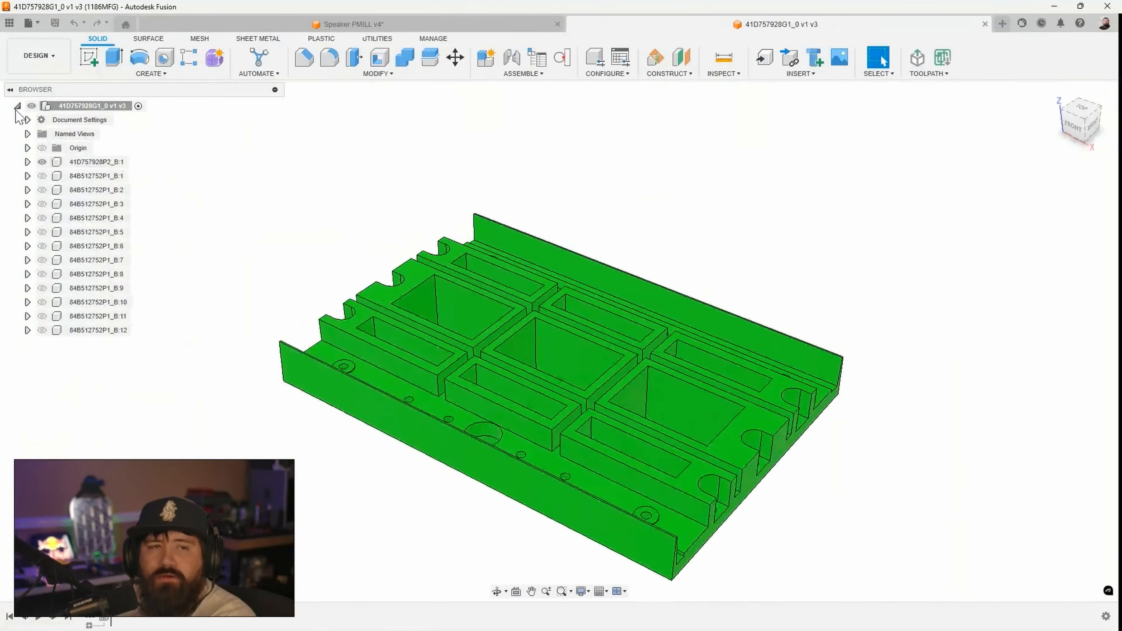
pyautogui.click(46, 59)
pyautogui.click(341, 142)
pyautogui.keyDown('shift'); pyautogui.moveTo(355, 230); pyautogui.dragTo(368, 231, button='middle'); pyautogui.keyUp('shift')
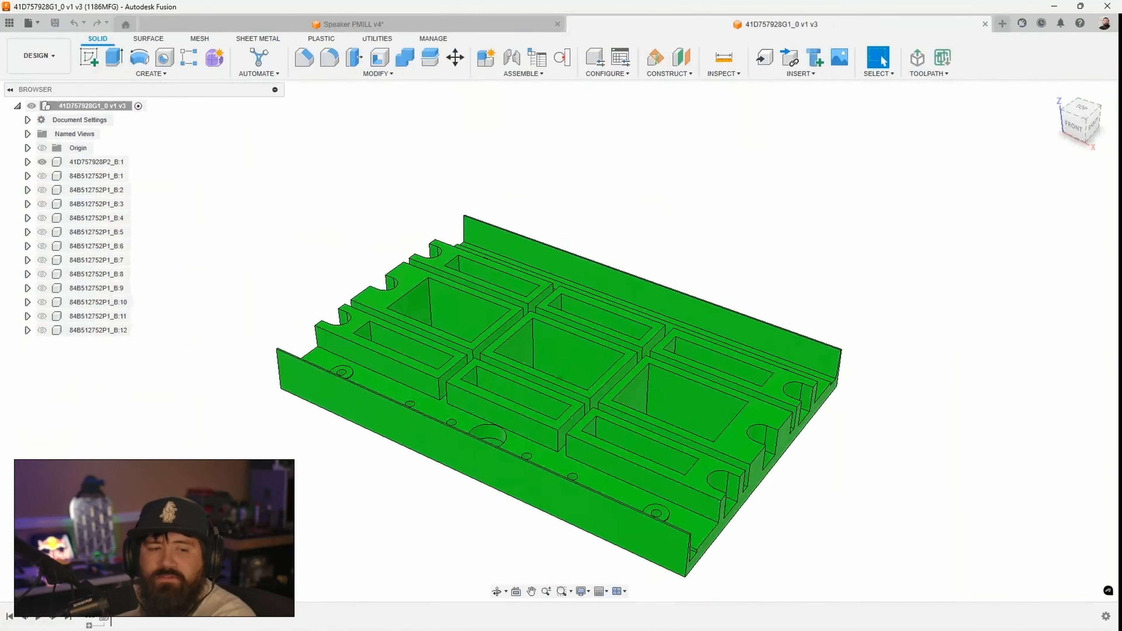
pyautogui.click(377, 74)
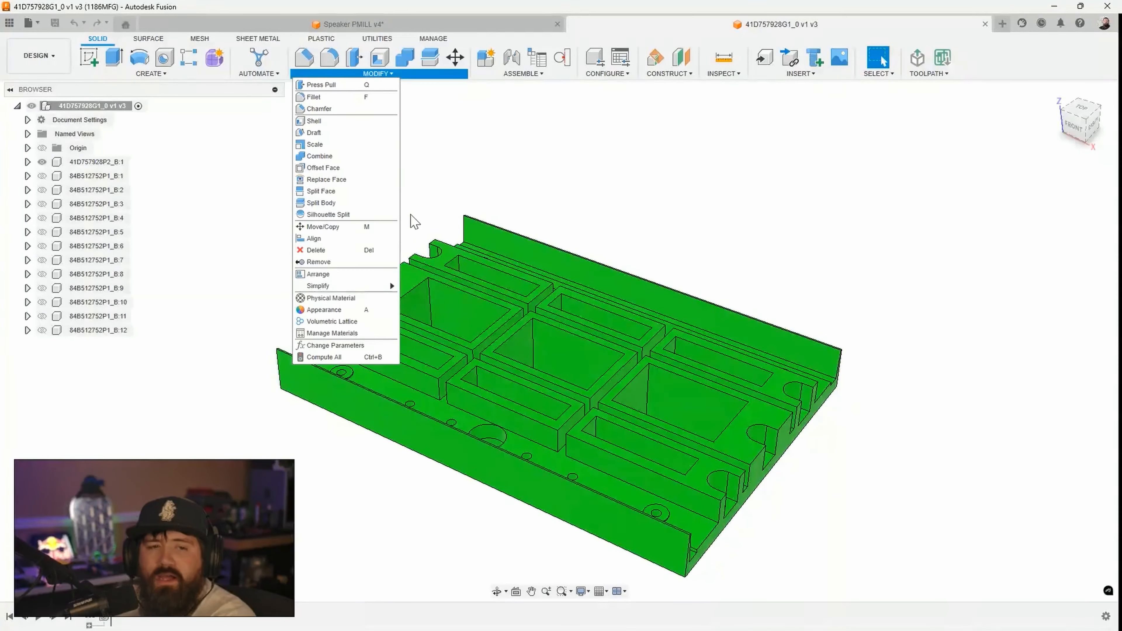
pyautogui.click(192, 207)
pyautogui.rightClick(91, 162)
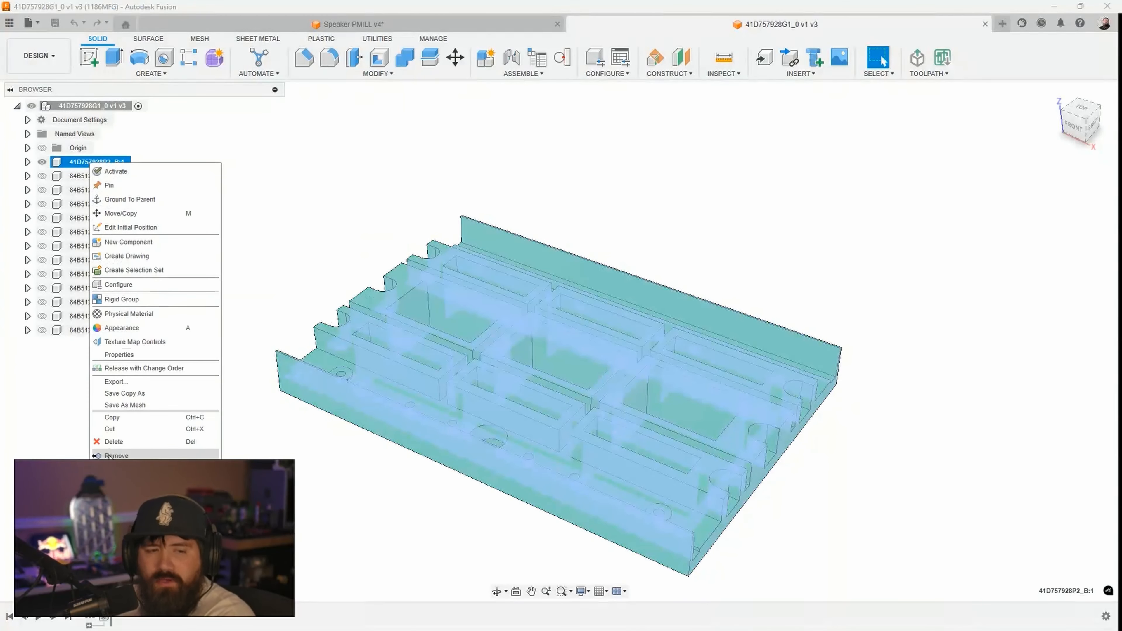
pyautogui.click(329, 178)
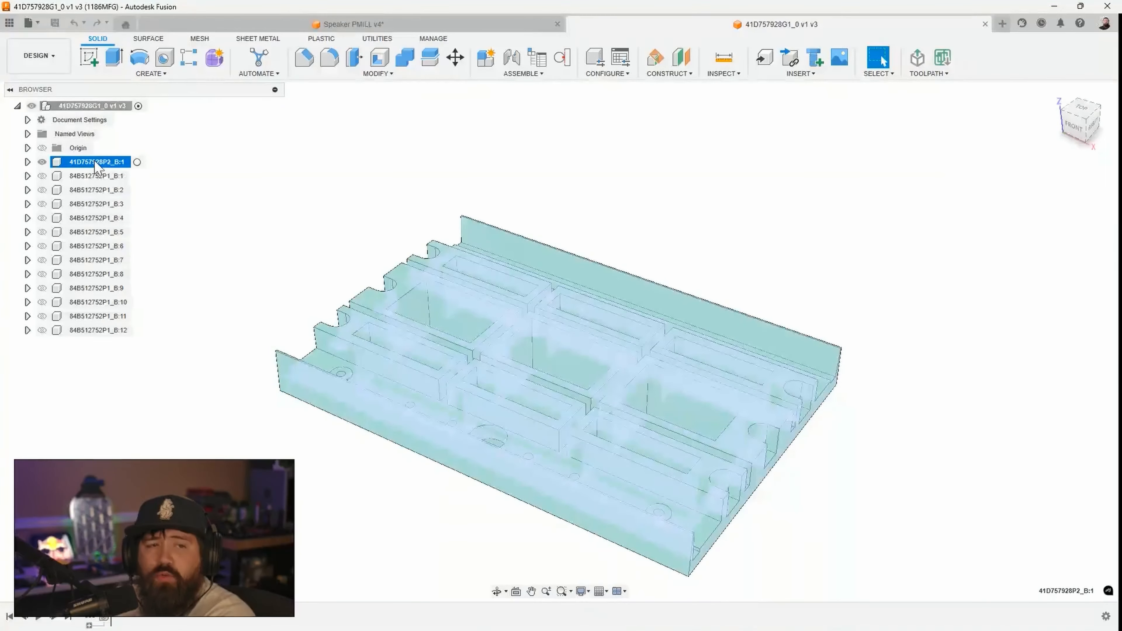
# Step: Paste component 41D757928P2_B:1 as a new independent copy in the top-level component with no move offsets, and hide the original
pyautogui.rightClick(98, 167)
pyautogui.click(168, 417)
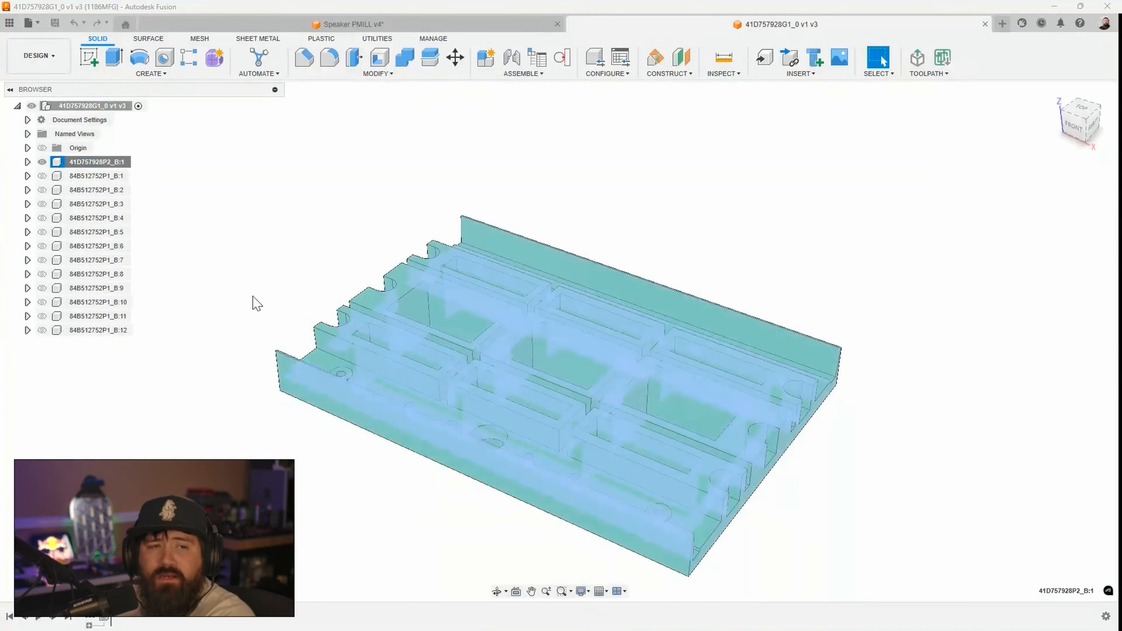
pyautogui.rightClick(97, 108)
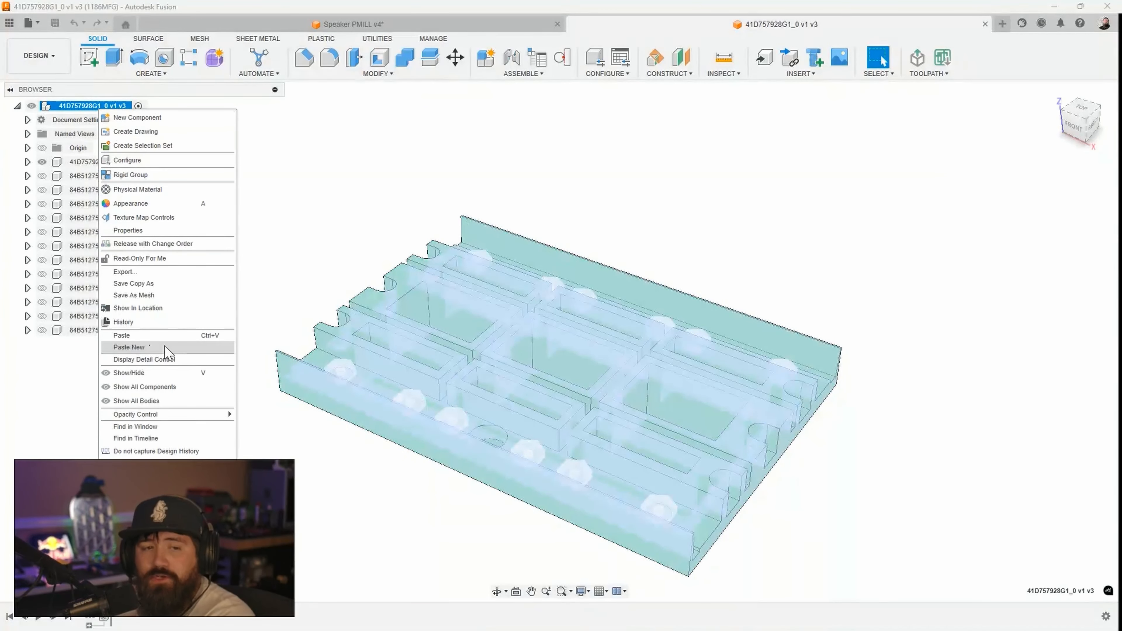
pyautogui.click(167, 352)
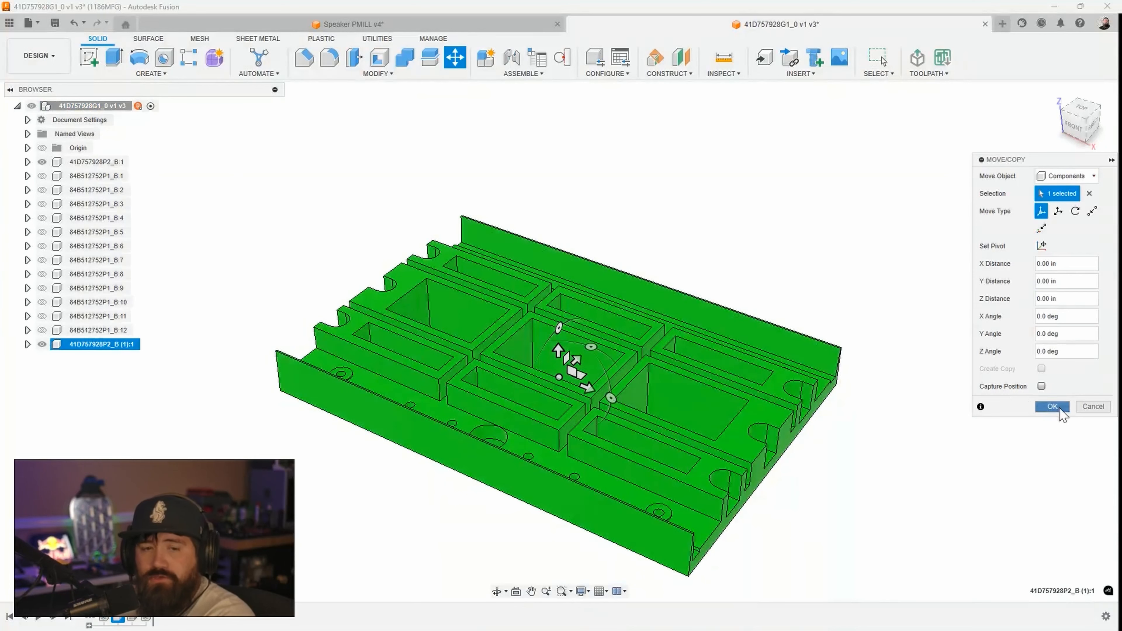
pyautogui.click(1053, 407)
pyautogui.click(42, 162)
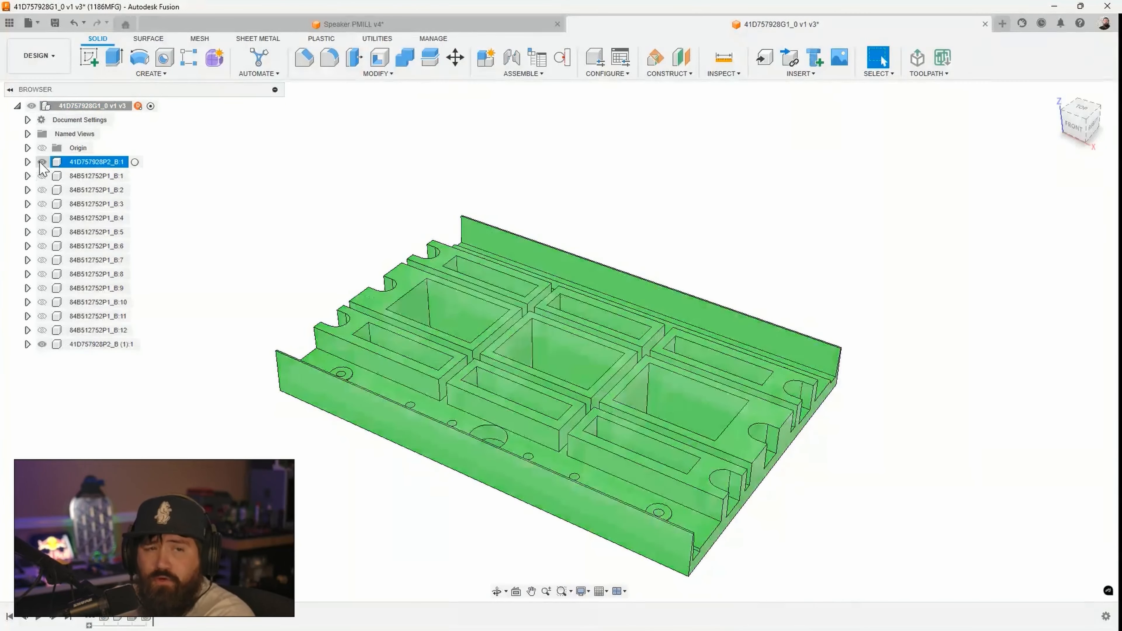
pyautogui.click(40, 163)
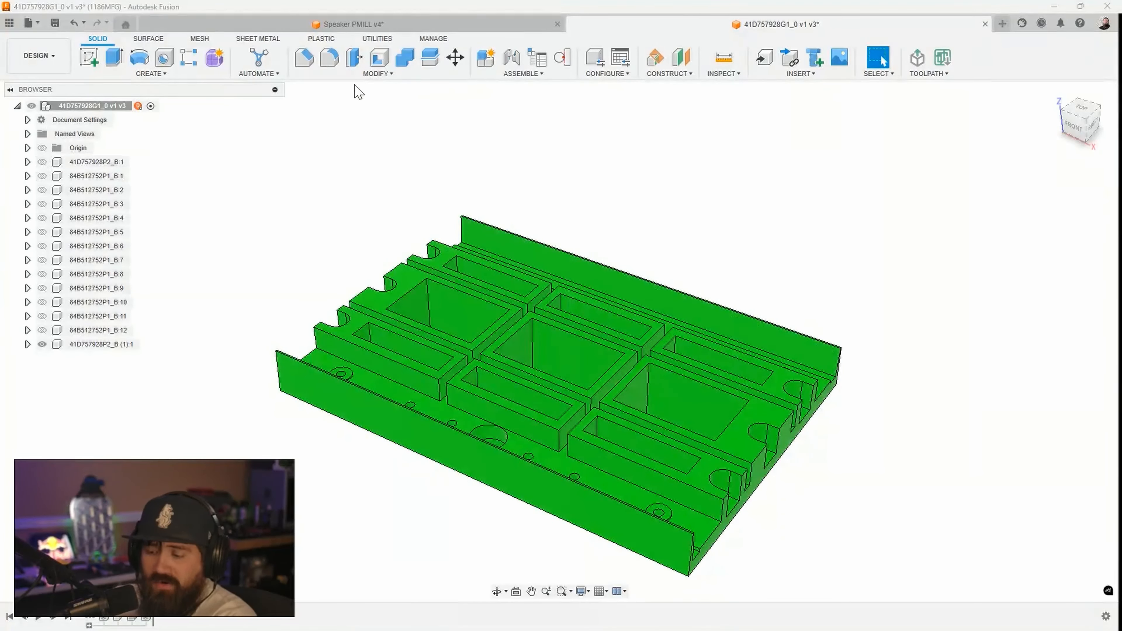
# Step: Apply the Opaque(0,255,255) appearance to the copied component
pyautogui.press('a')
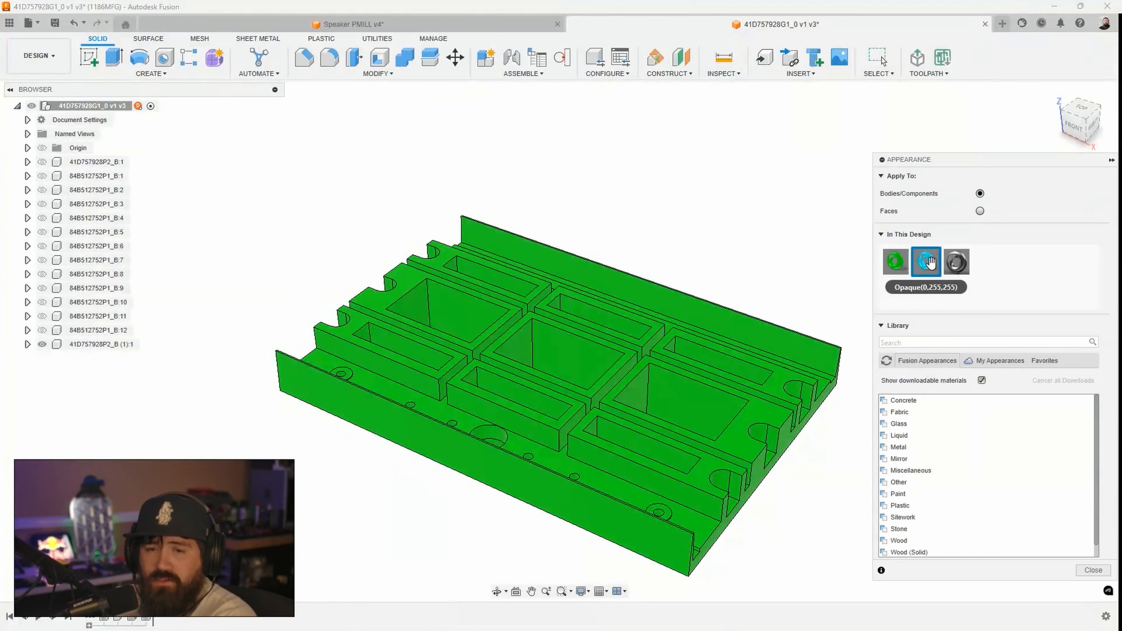
pyautogui.moveTo(926, 261); pyautogui.dragTo(680, 395)
pyautogui.click(1093, 570)
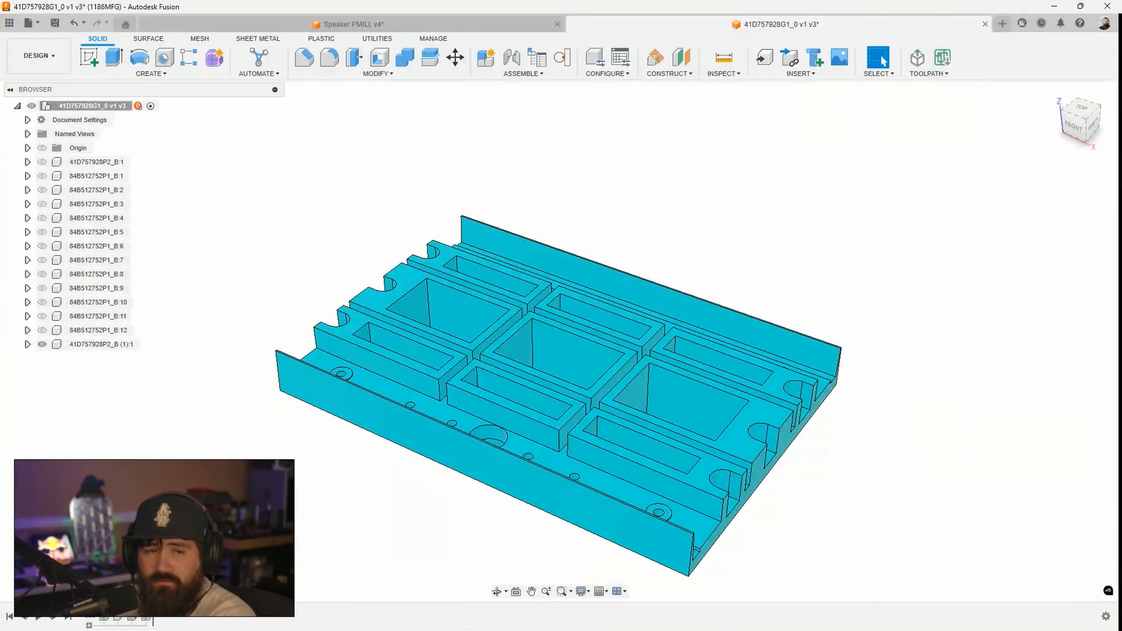
# Step: Compare the original plate with the recolored copy by switching their visibility, ending with only the copy shown
pyautogui.click(42, 344)
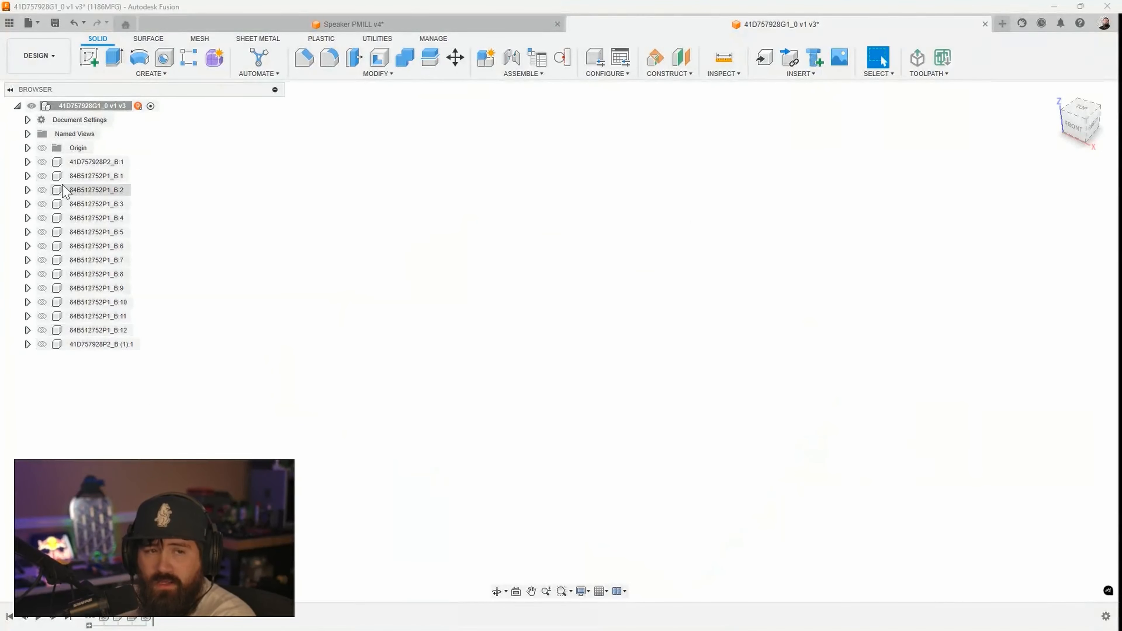
pyautogui.click(42, 162)
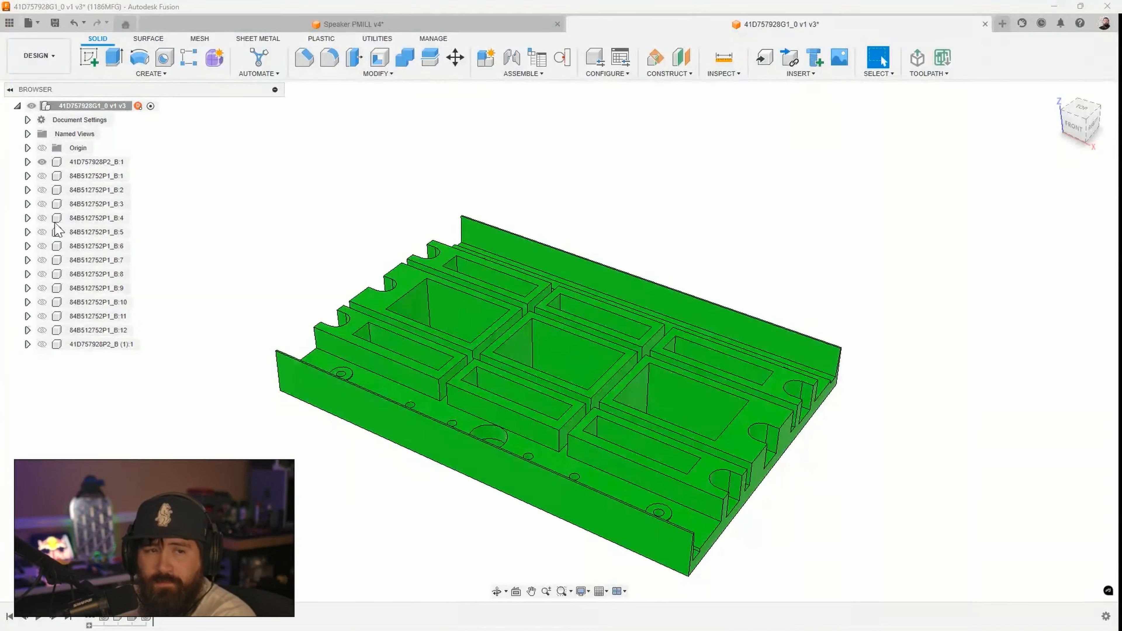
pyautogui.click(42, 162)
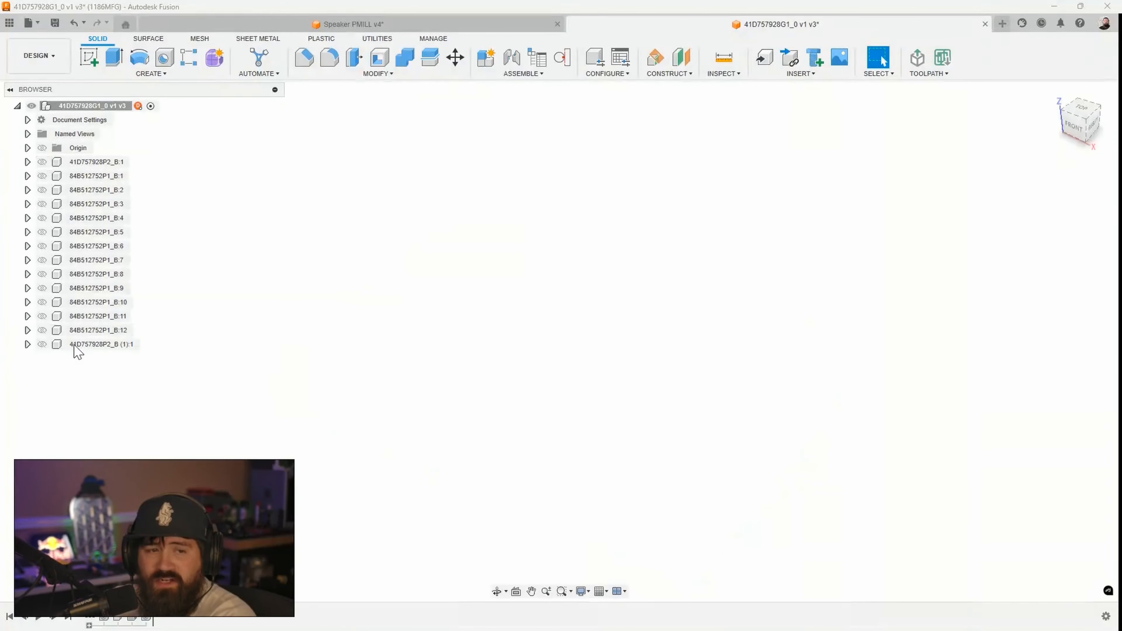
pyautogui.click(42, 344)
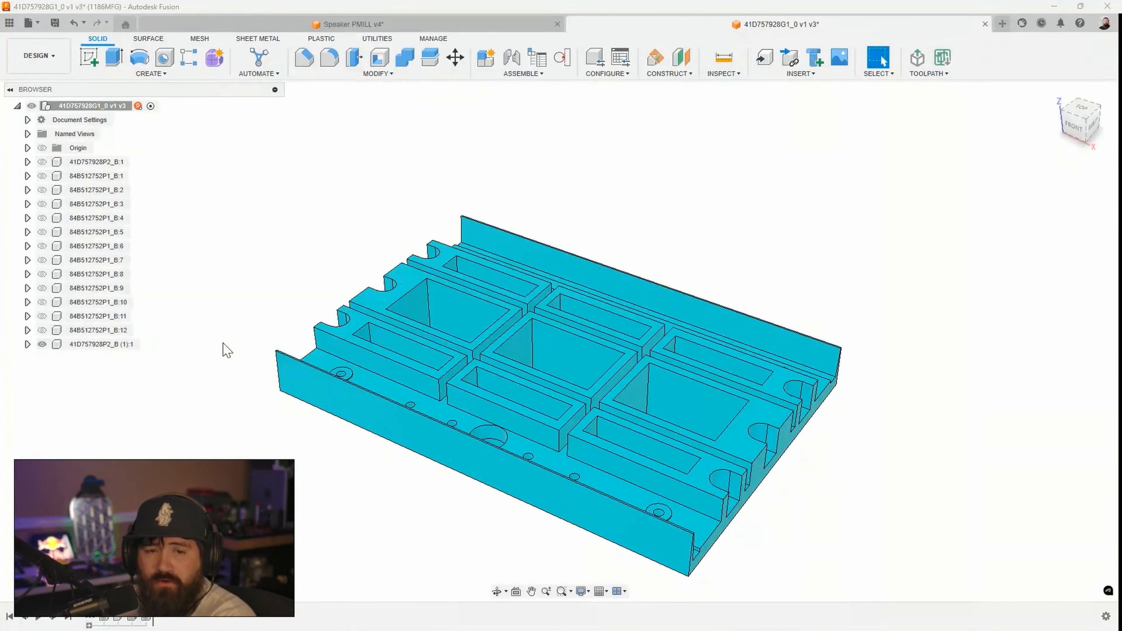
# Step: Use Remove Features on the copied plate to delete all its Hole features, with the feature size at its maximum
pyautogui.click(386, 76)
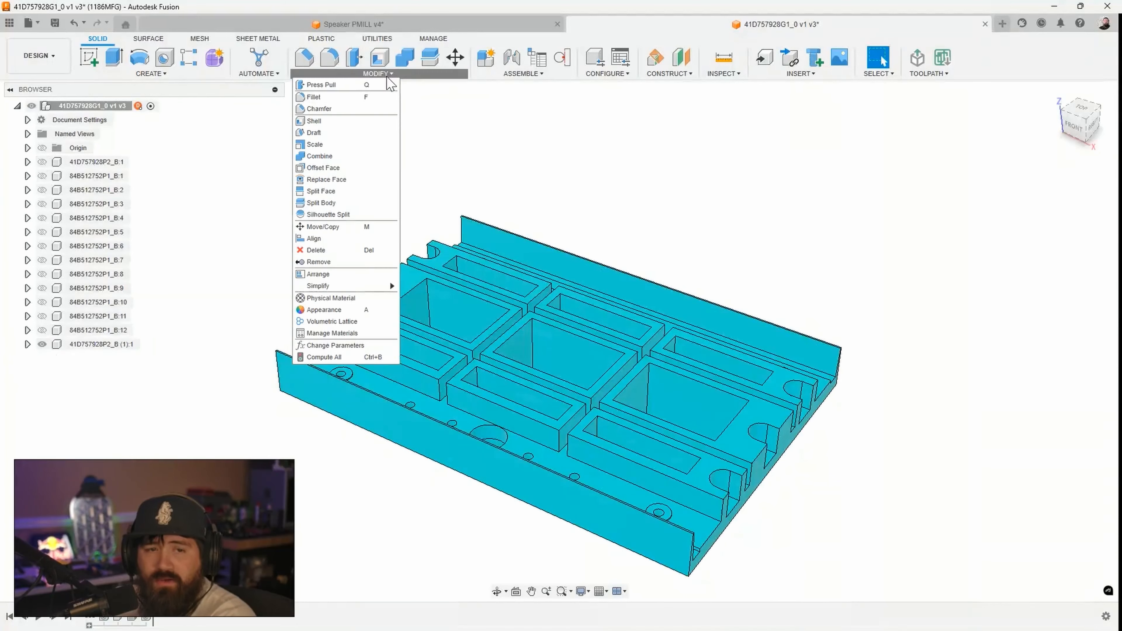
pyautogui.moveTo(353, 286)
pyautogui.click(424, 287)
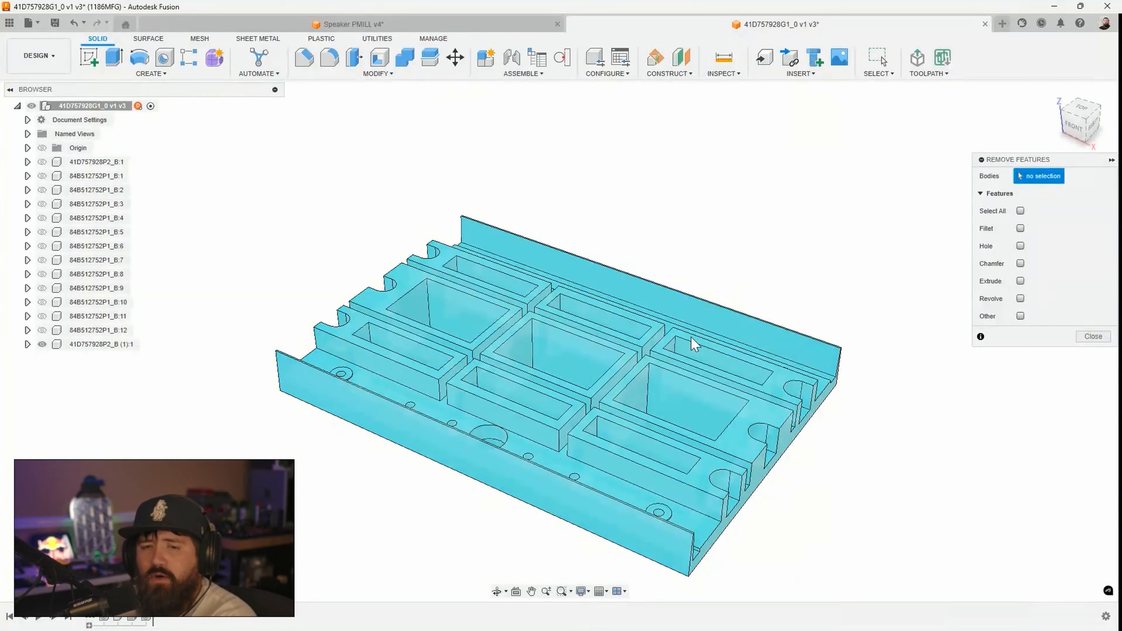
pyautogui.click(668, 336)
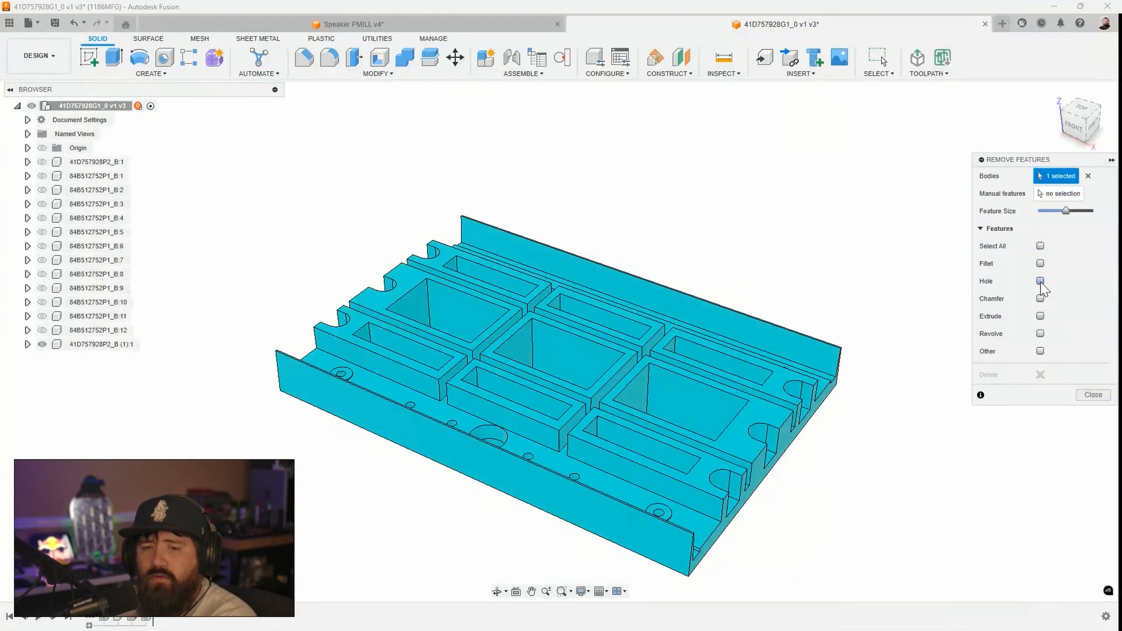
pyautogui.click(1040, 281)
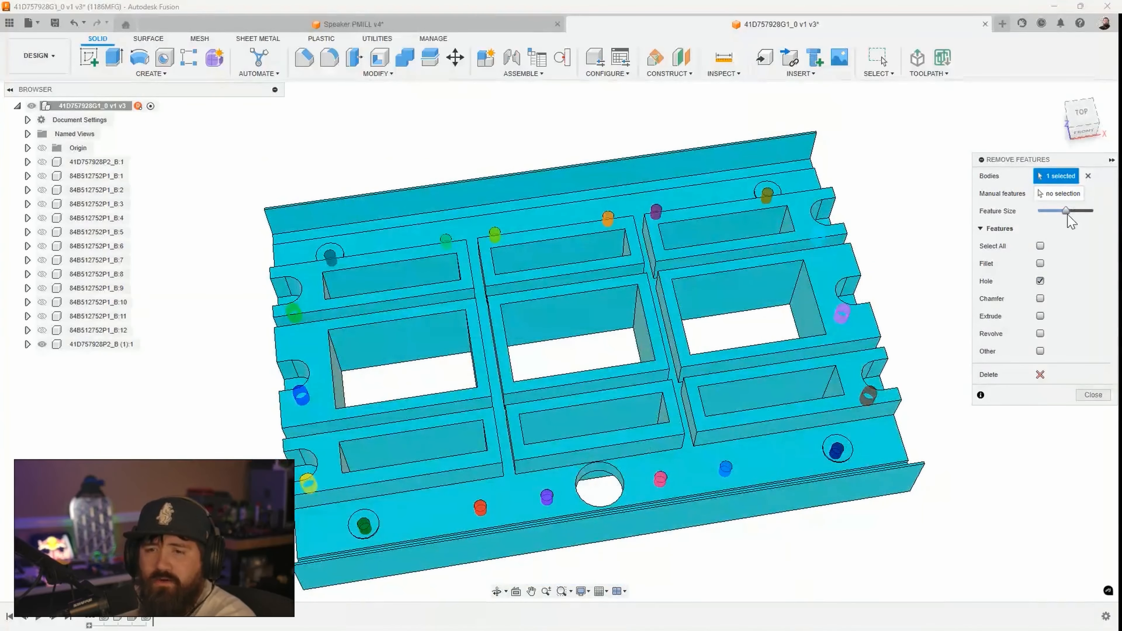
pyautogui.moveTo(1082, 217)
pyautogui.mouseDown()
pyautogui.moveTo(1018, 228)
pyautogui.moveTo(1076, 227)
pyautogui.mouseUp()
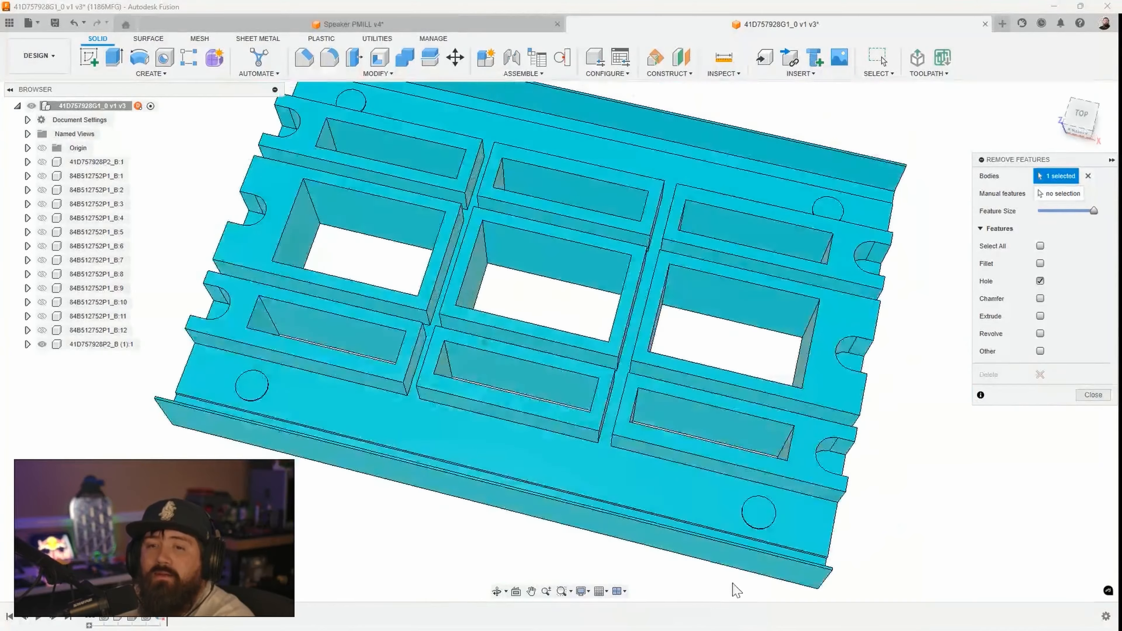
# Step: Manually select and delete the four shallow circular recesses on the side ledges of the copied plate
pyautogui.click(1058, 194)
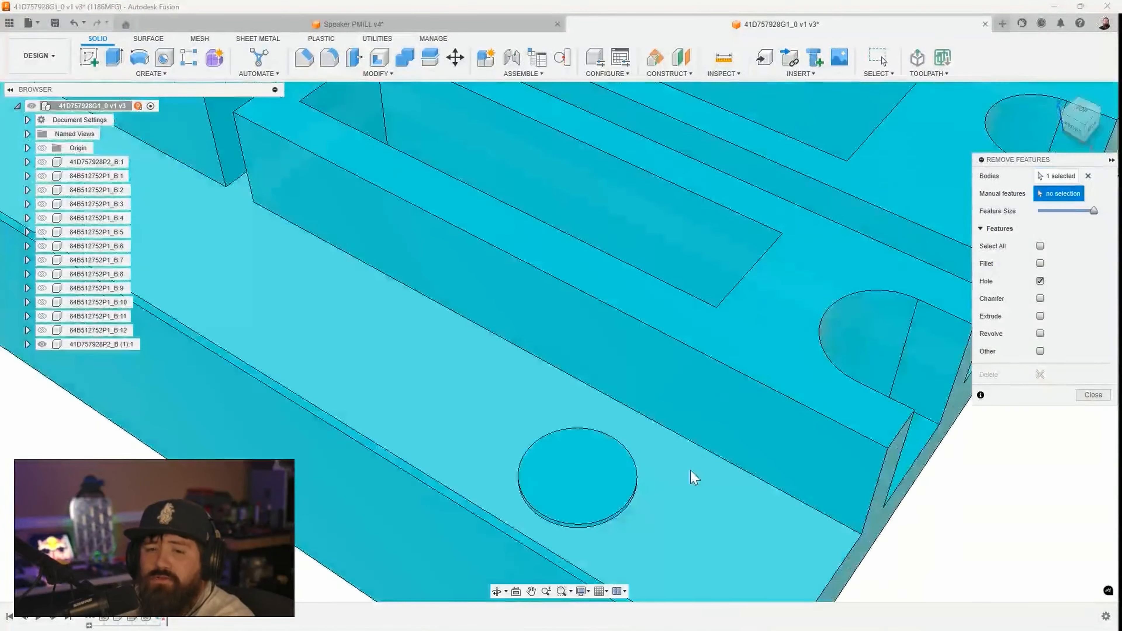
pyautogui.click(547, 496)
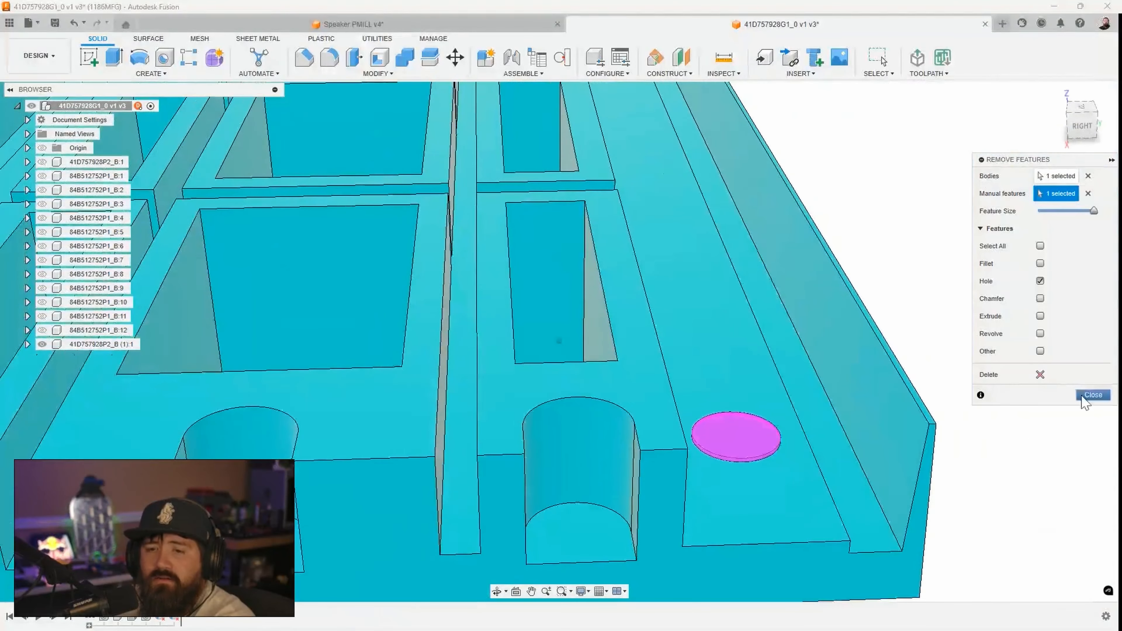
pyautogui.click(1035, 377)
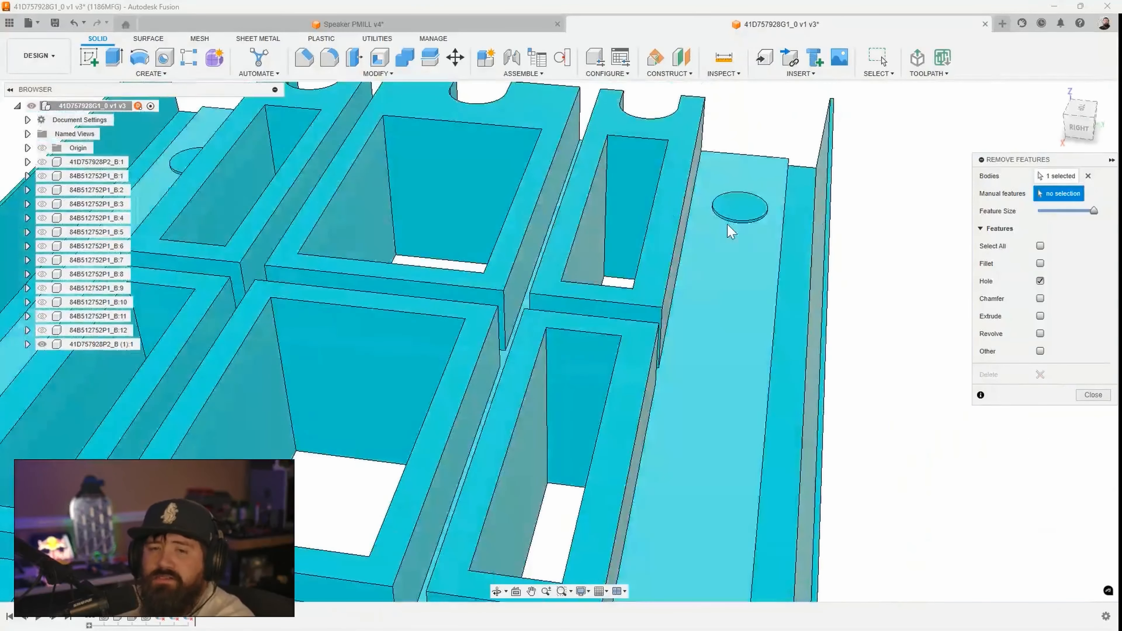
pyautogui.click(736, 214)
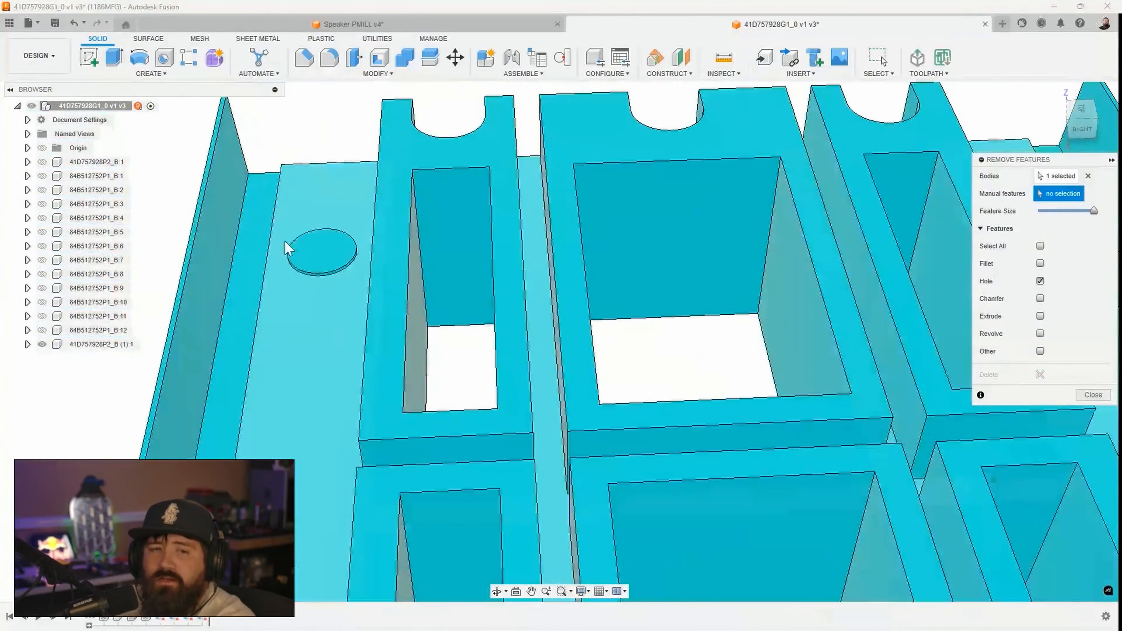
pyautogui.click(347, 256)
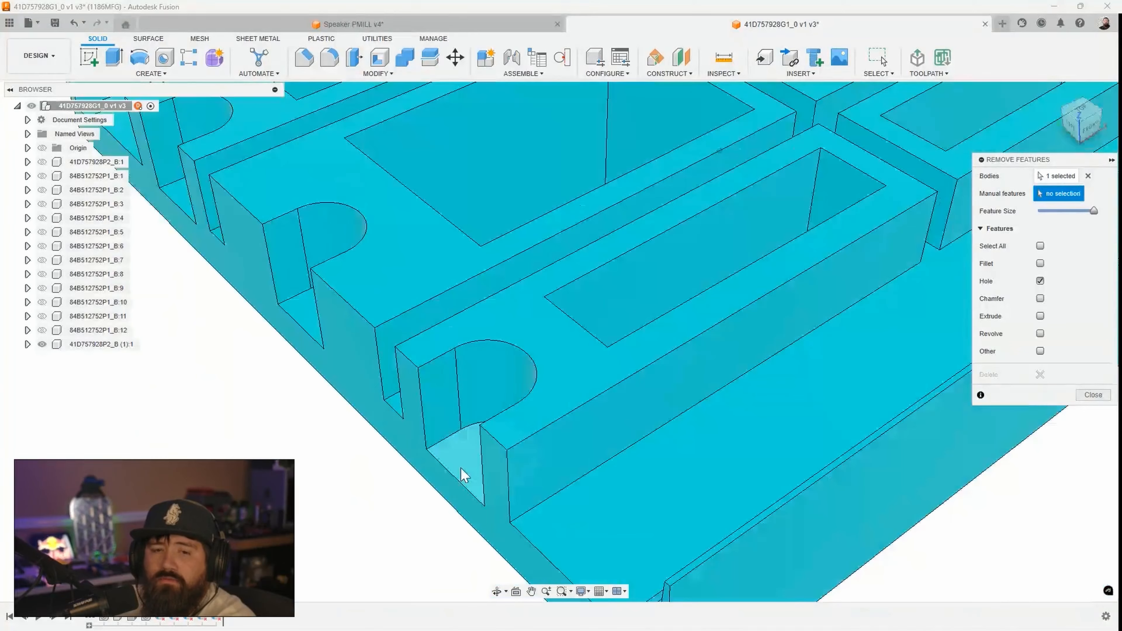
# Step: Delete the round-ended notch in the outer block at the plate's left end as a manual feature
pyautogui.click(464, 475)
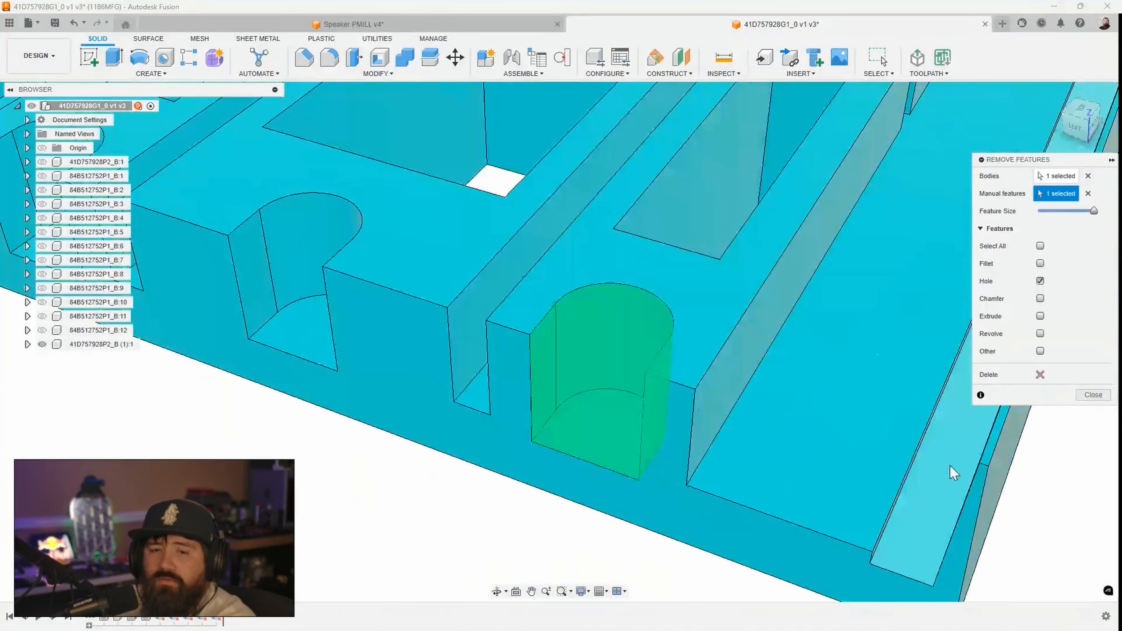
pyautogui.keyDown('shift'); pyautogui.moveTo(509, 352); pyautogui.dragTo(601, 388, button='middle'); pyautogui.keyUp('shift')
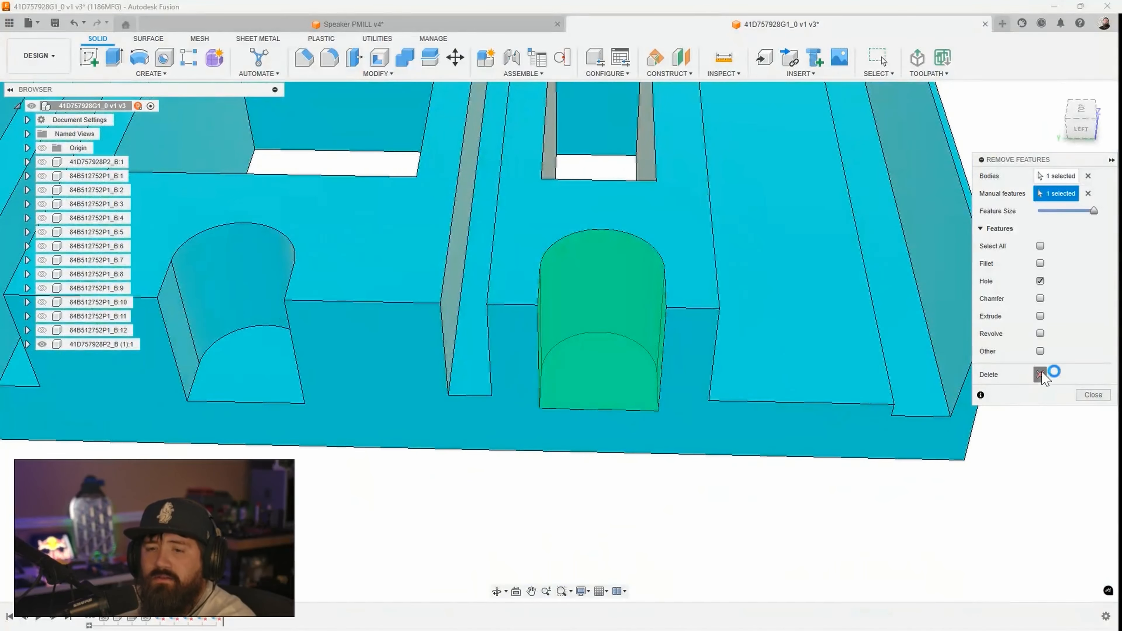
pyautogui.keyDown('shift'); pyautogui.moveTo(874, 516); pyautogui.dragTo(564, 303, button='middle'); pyautogui.keyUp('shift')
pyautogui.click(564, 305)
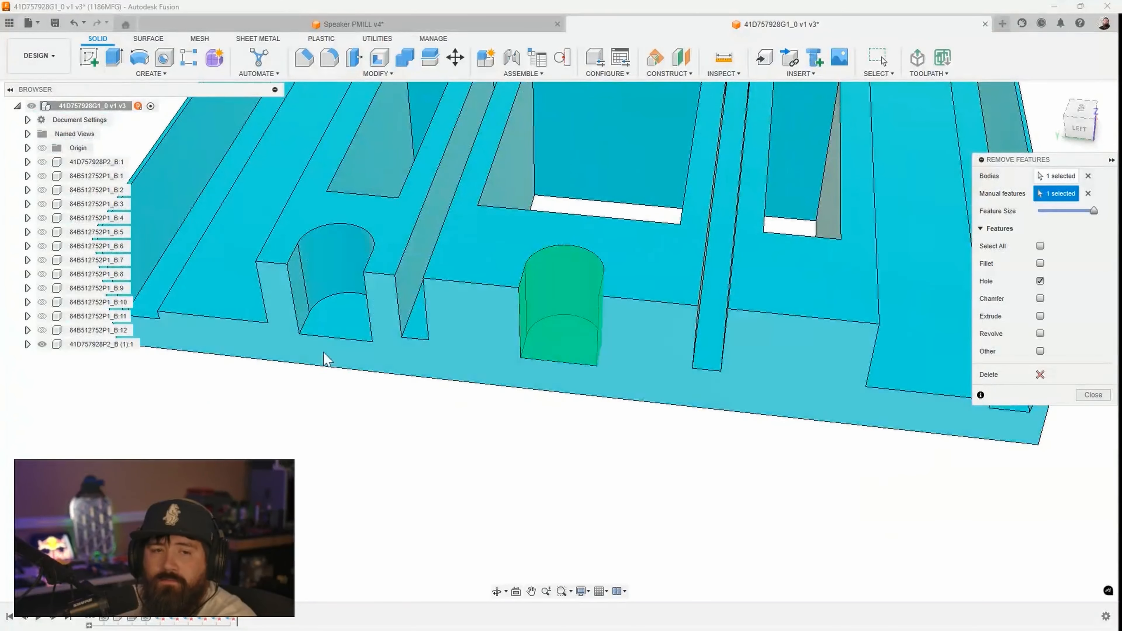
pyautogui.click(345, 269)
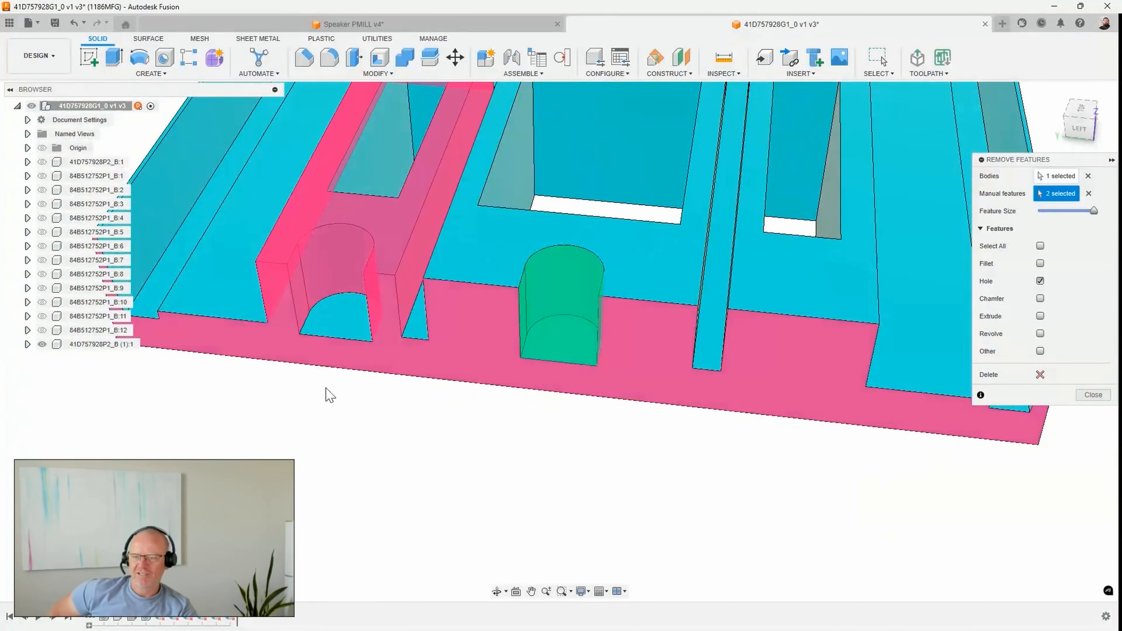
pyautogui.press('Escape')
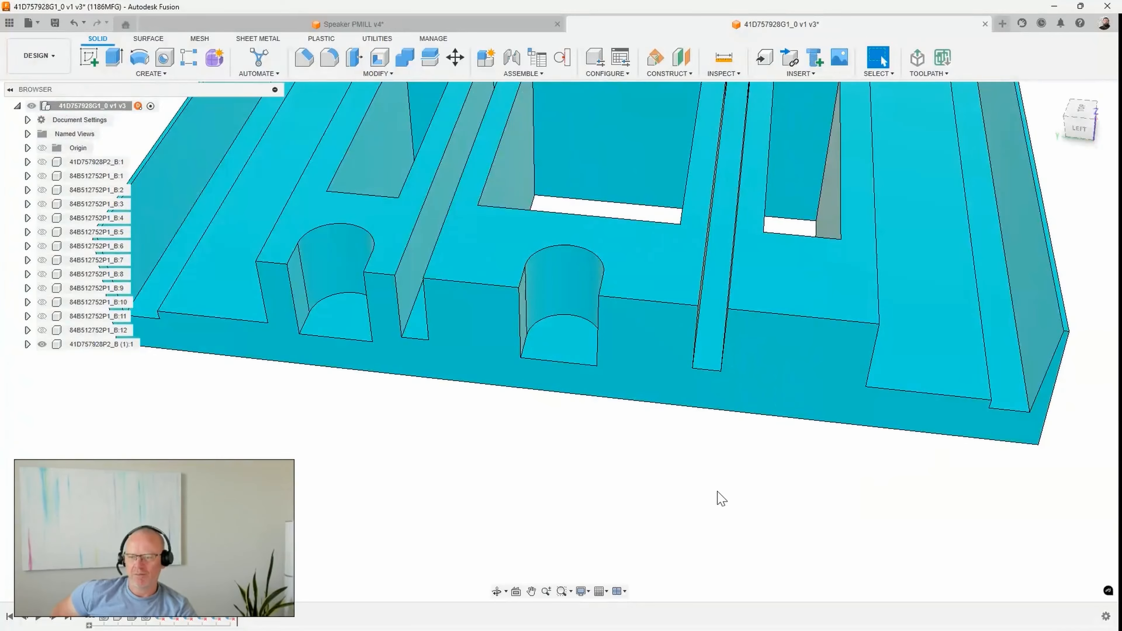
# Step: Try to window-select the pocket region of the plate from the top view
pyautogui.keyDown('shift'); pyautogui.moveTo(718, 492); pyautogui.dragTo(682, 508, button='middle'); pyautogui.keyUp('shift')
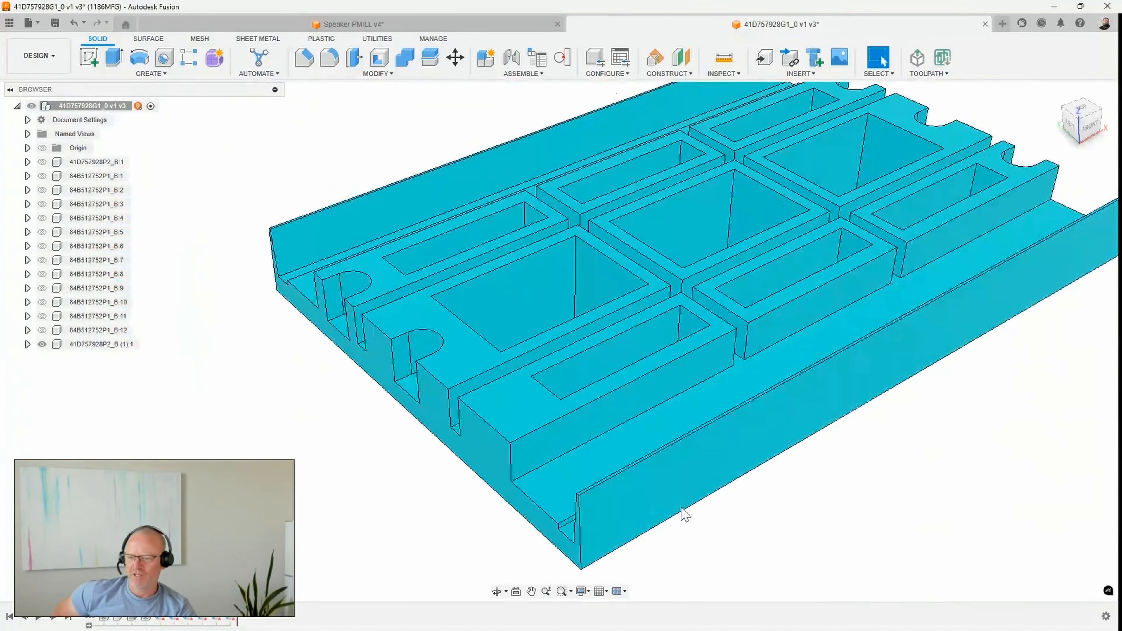
pyautogui.scroll(-1, 675, 506)
pyautogui.moveTo(663, 497); pyautogui.dragTo(604, 489, button='middle')
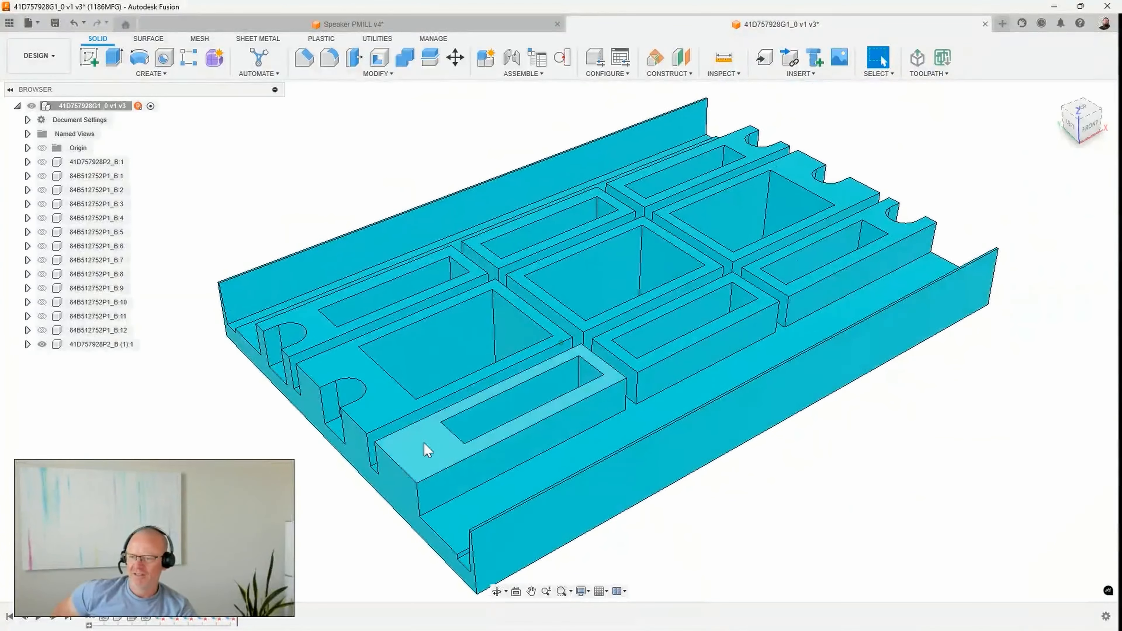
pyautogui.keyDown('shift'); pyautogui.moveTo(427, 449); pyautogui.dragTo(345, 469, button='middle'); pyautogui.keyUp('shift')
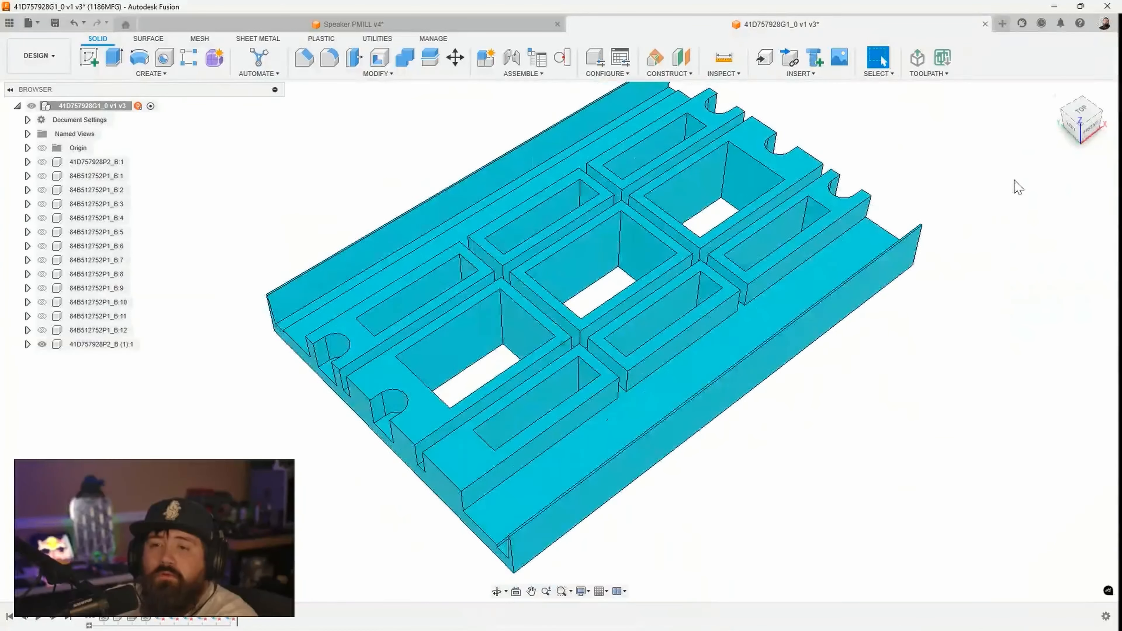
pyautogui.click(1080, 111)
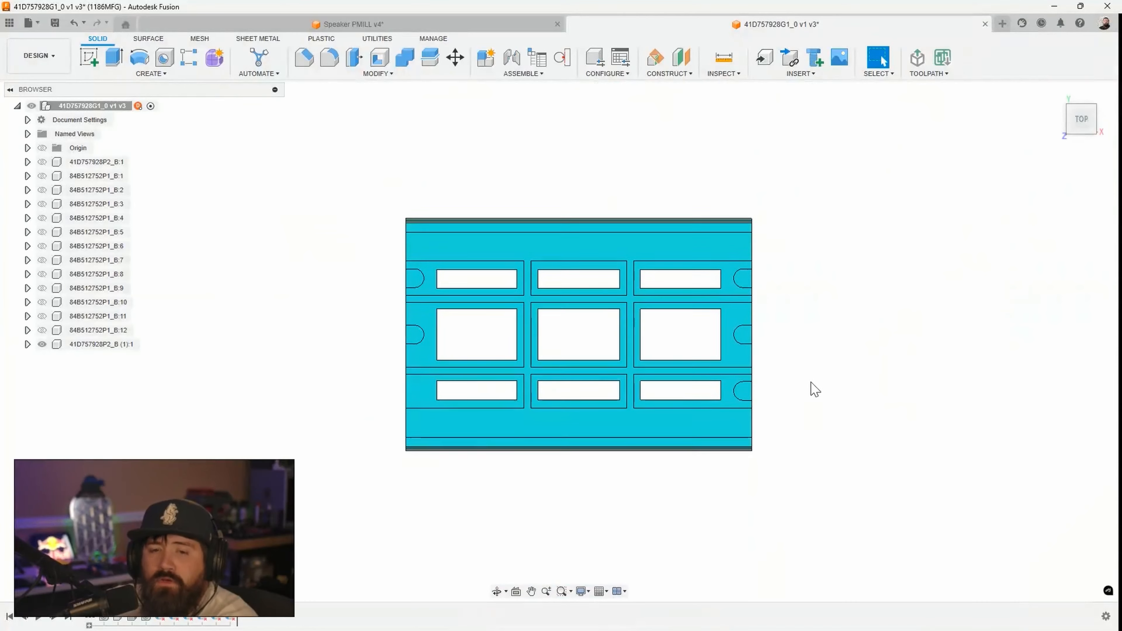
pyautogui.scroll(2, 812, 382)
pyautogui.moveTo(838, 325); pyautogui.dragTo(871, 348, button='middle')
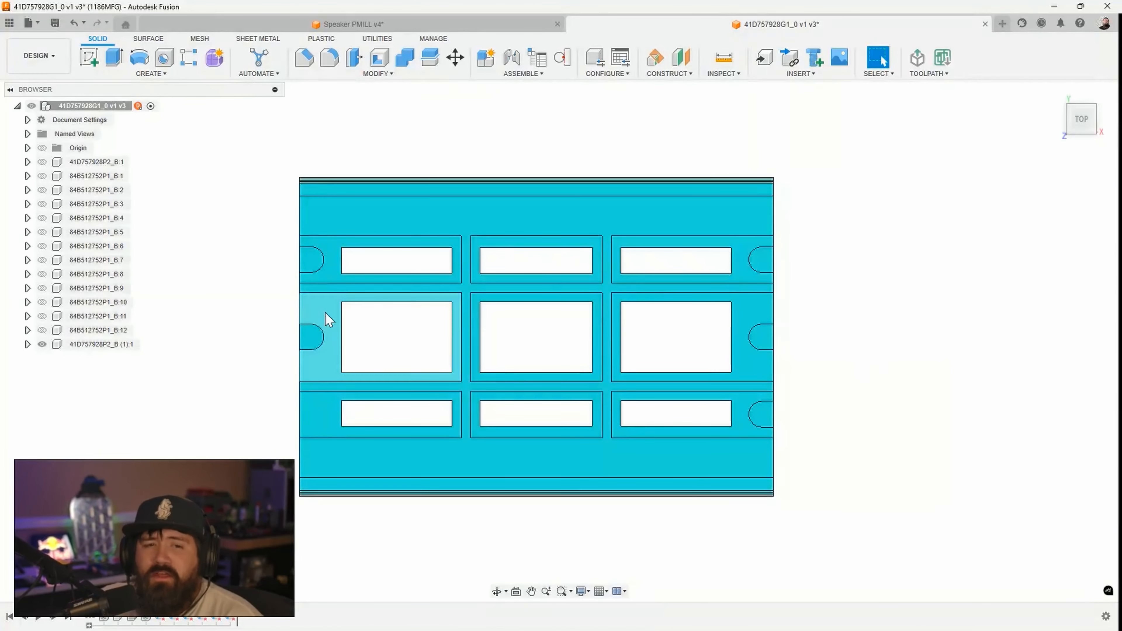
pyautogui.scroll(1, 325, 317)
pyautogui.moveTo(269, 226); pyautogui.dragTo(844, 485)
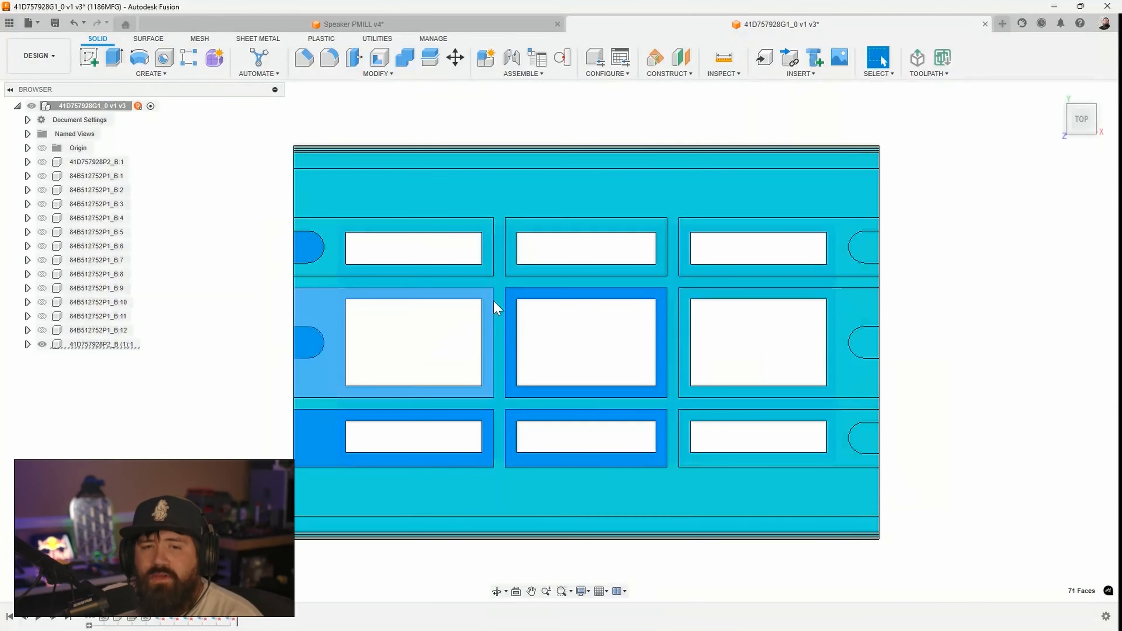
pyautogui.press('Escape')
# Step: Examine the through pockets from the plate's bottom and top sides
pyautogui.scroll(2, 463, 285)
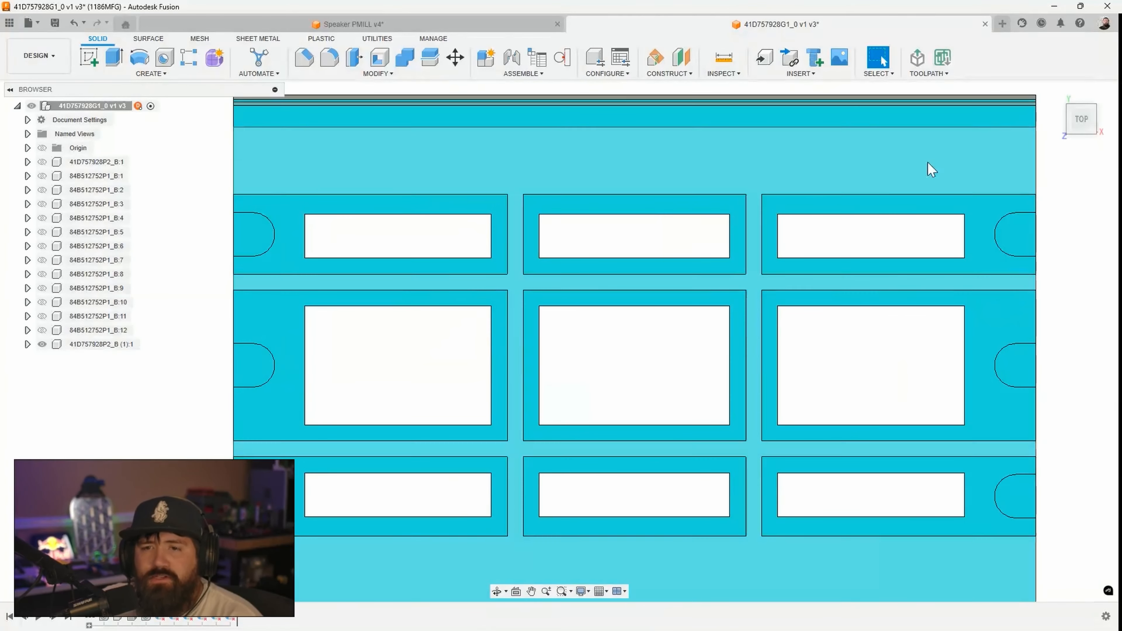
pyautogui.click(1059, 119)
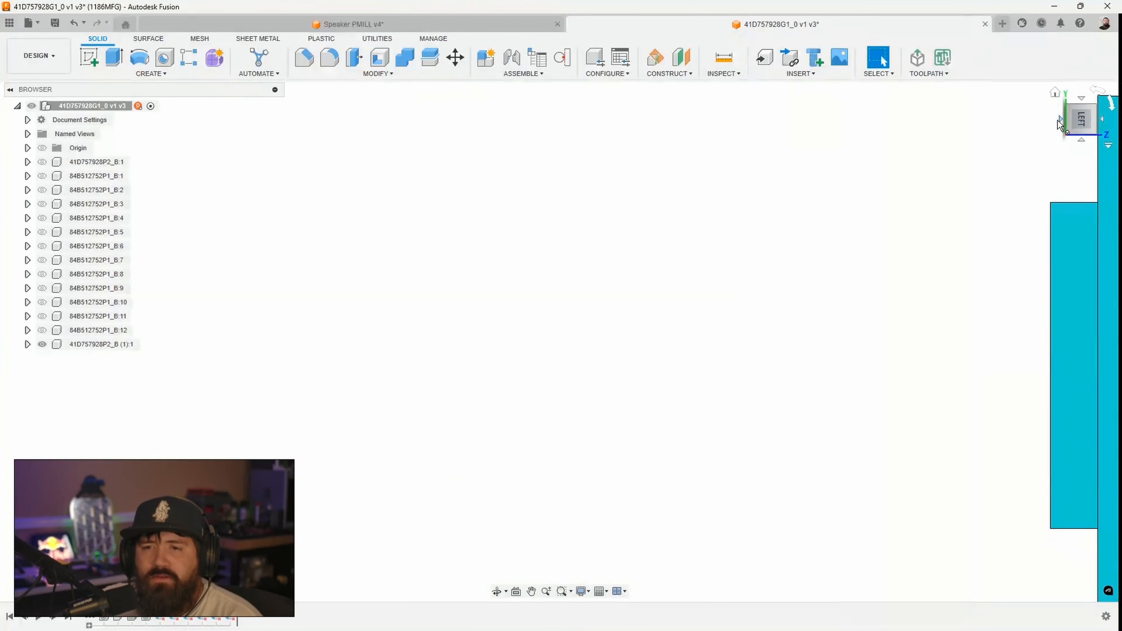
pyautogui.click(1060, 120)
pyautogui.scroll(-3, 763, 290)
pyautogui.scroll(2, 649, 327)
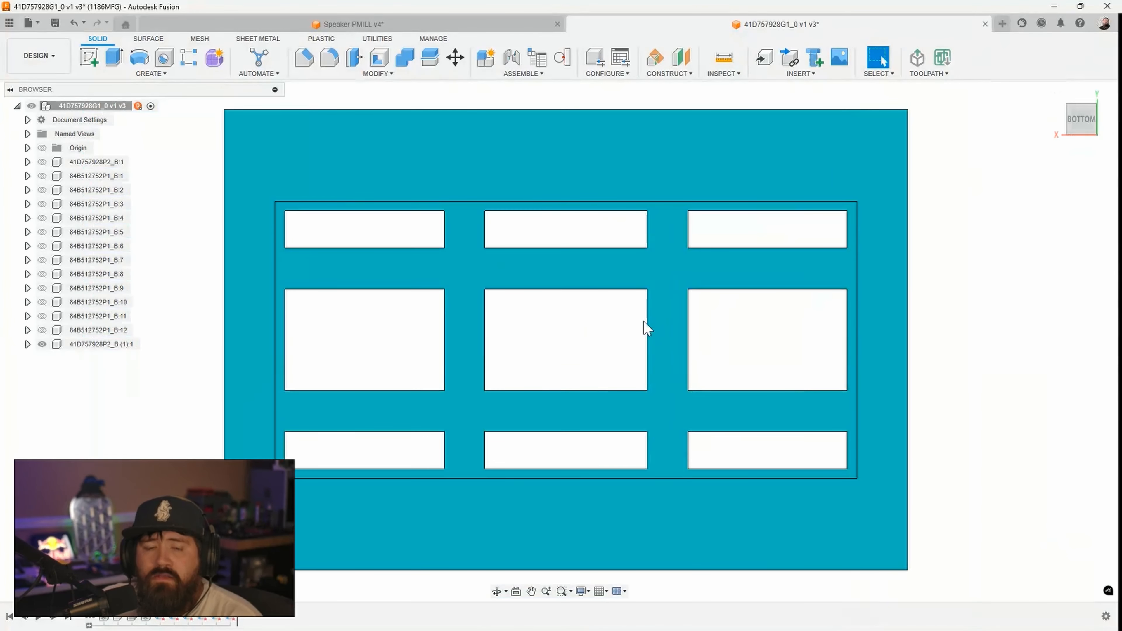
pyautogui.click(1060, 119)
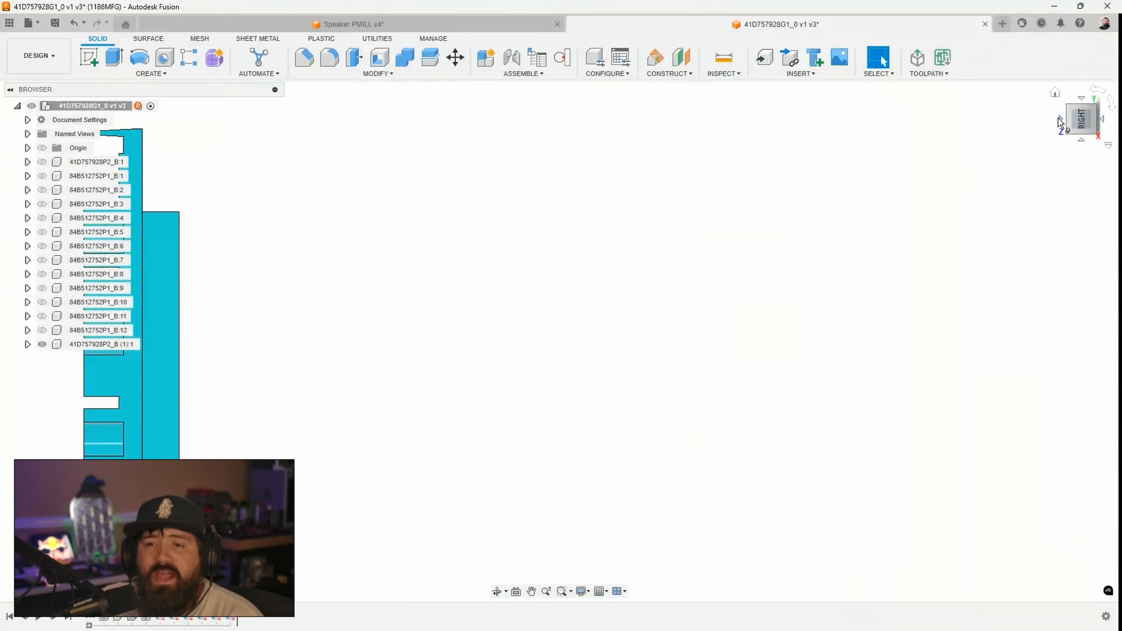
pyautogui.click(1060, 120)
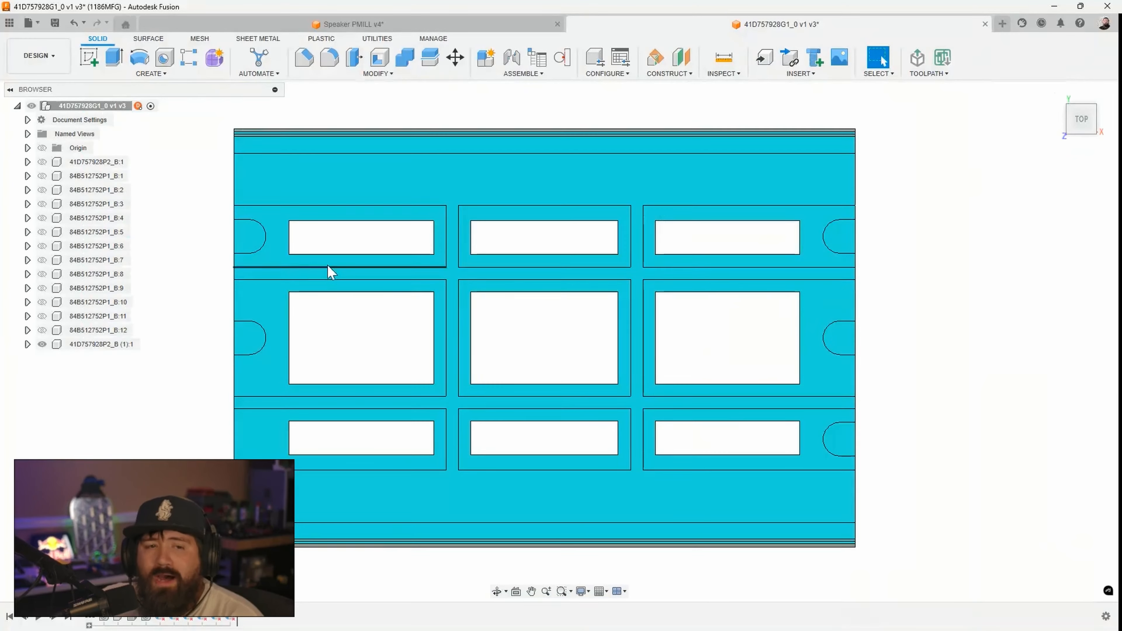
# Step: Turn off Component Drag in the selection options
pyautogui.scroll(2, 304, 265)
pyautogui.moveTo(287, 199); pyautogui.dragTo(343, 247)
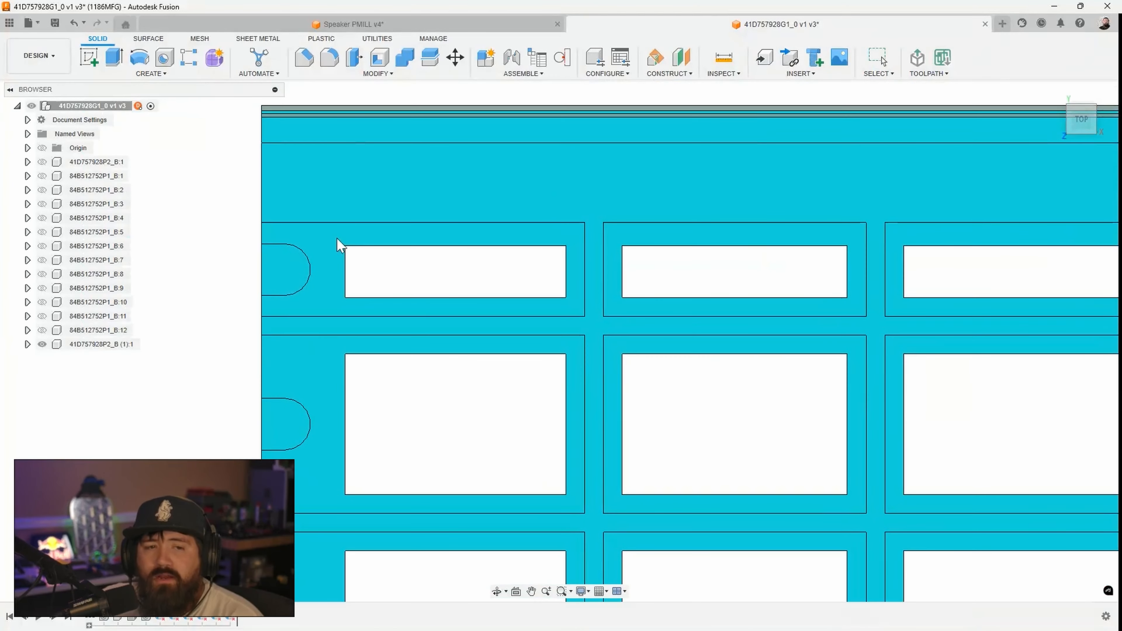
pyautogui.click(942, 57)
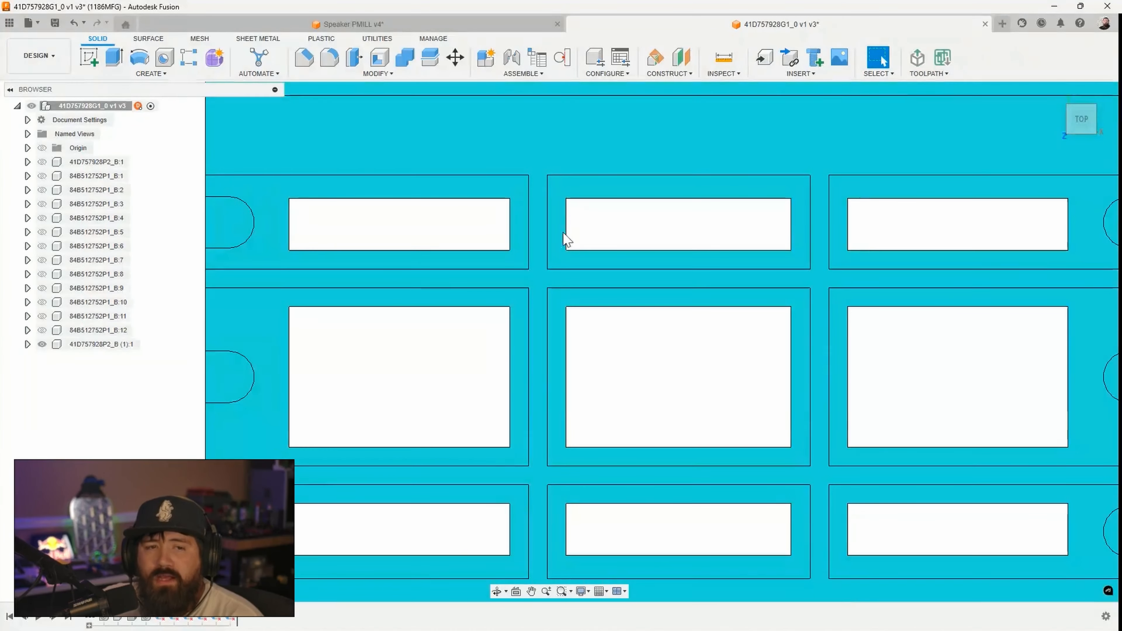
pyautogui.click(888, 78)
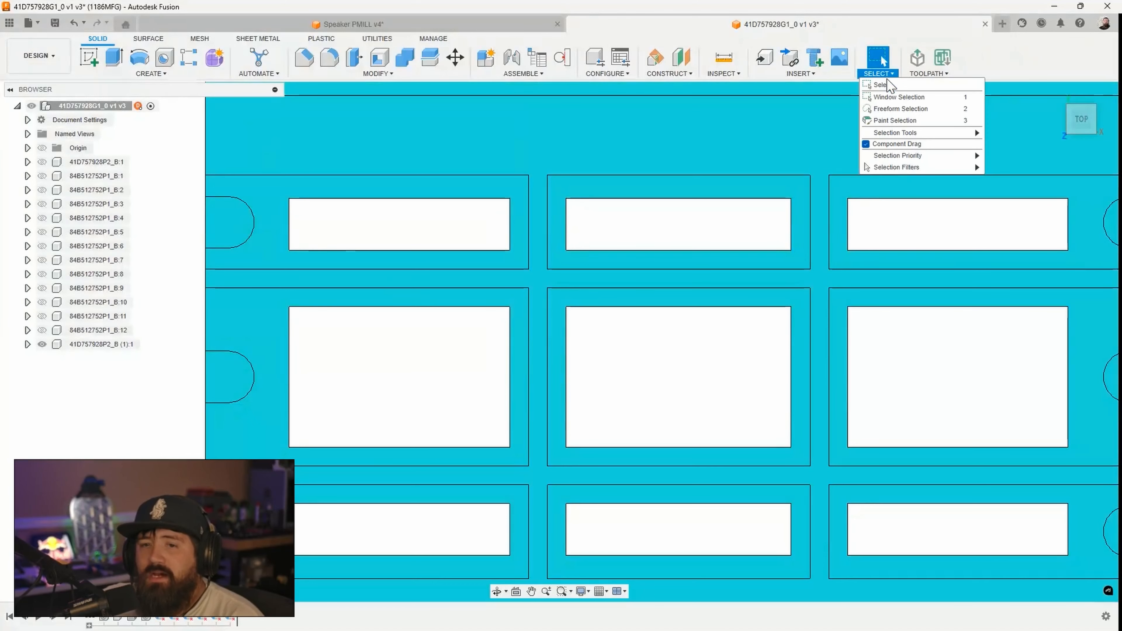
pyautogui.click(869, 145)
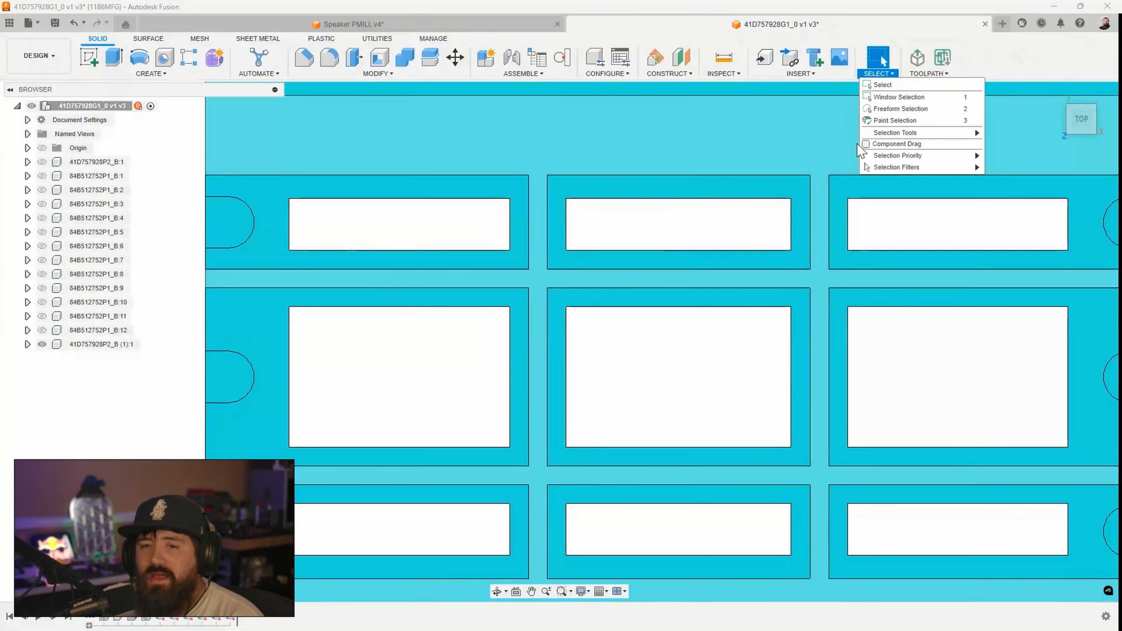
pyautogui.click(682, 240)
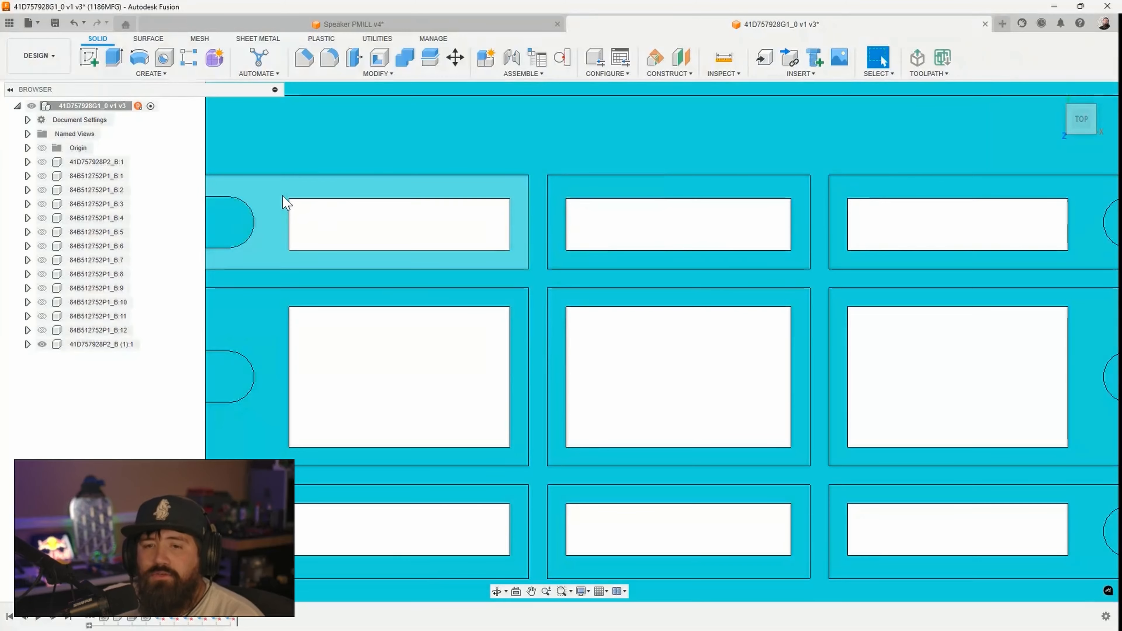
# Step: Window-select the nine rectangular pockets together with the central frame and delete their faces
pyautogui.scroll(-1, 246, 202)
pyautogui.moveTo(272, 195)
pyautogui.mouseDown()
pyautogui.moveTo(679, 431)
pyautogui.moveTo(890, 505)
pyautogui.moveTo(934, 501)
pyautogui.mouseUp()
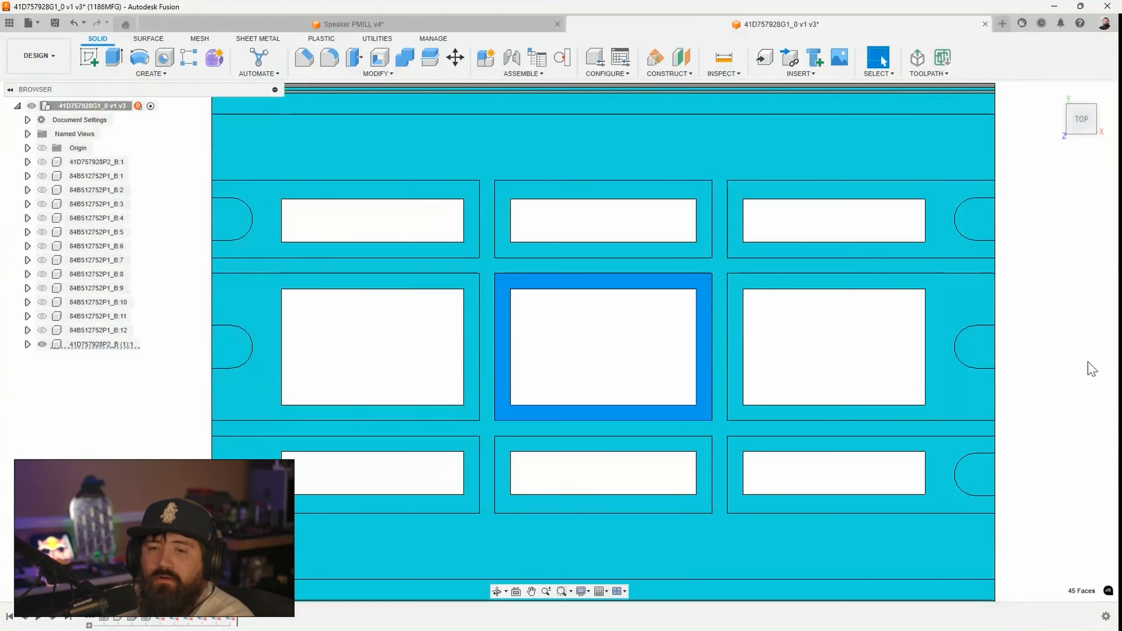
pyautogui.keyDown('shift'); pyautogui.moveTo(1088, 361); pyautogui.dragTo(966, 406, button='middle'); pyautogui.keyUp('shift')
pyautogui.scroll(-2, 1049, 386)
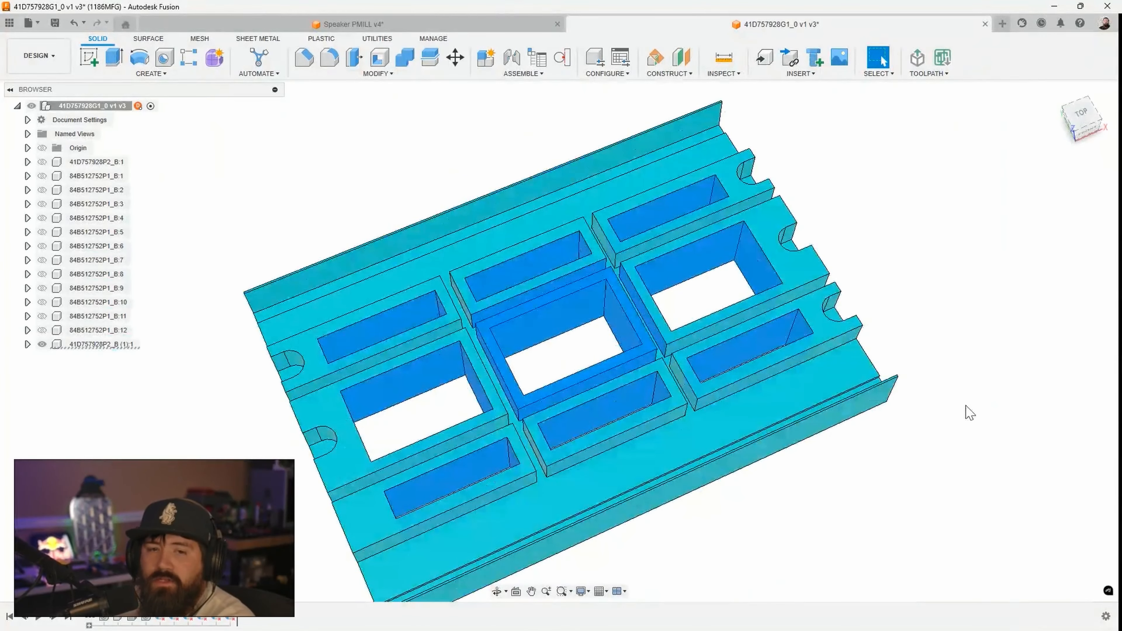
pyautogui.press('Delete')
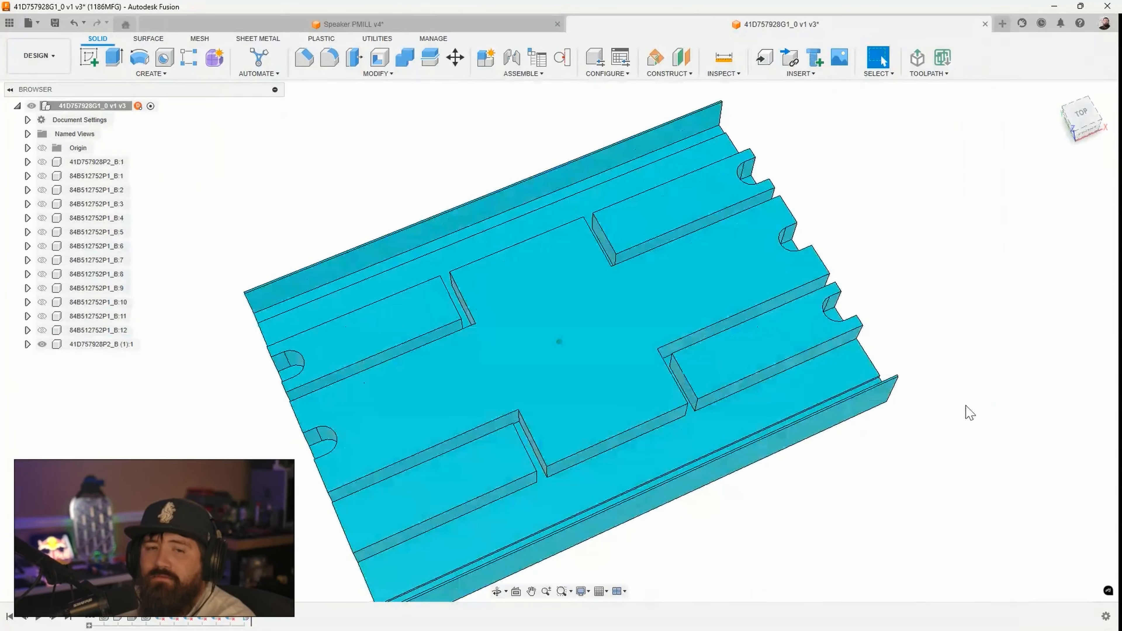
# Step: Delete the remaining round-ended end notches and lengthwise slots, keeping the two crosswise slots between the three blocks
pyautogui.keyDown('shift'); pyautogui.moveTo(966, 407); pyautogui.dragTo(585, 355, button='middle'); pyautogui.keyUp('shift')
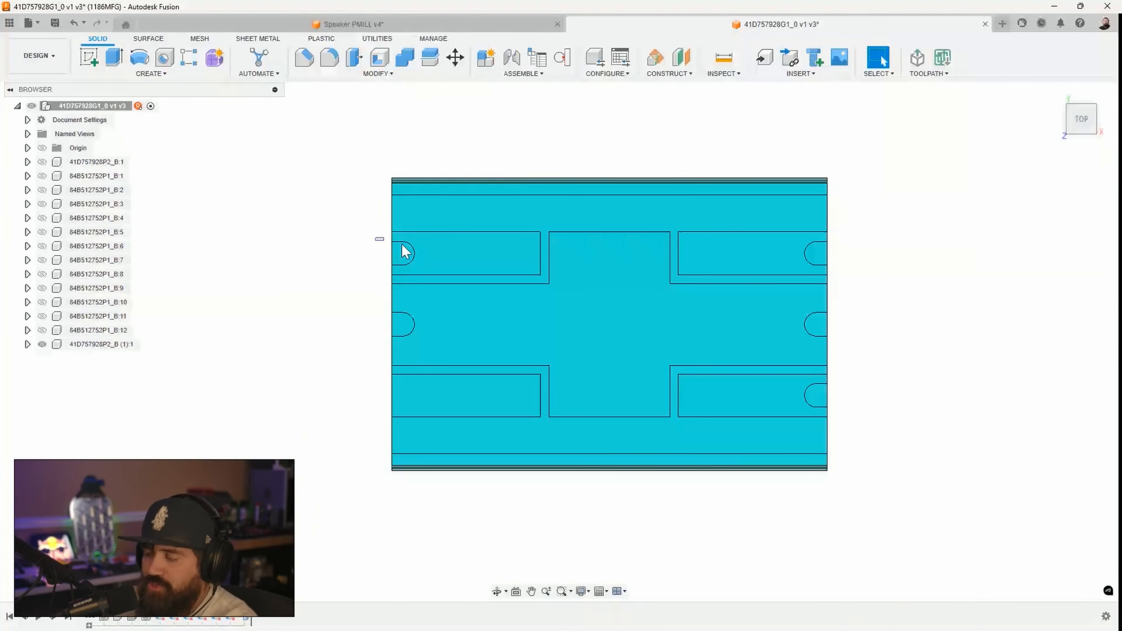
pyautogui.keyDown('shift'); pyautogui.moveTo(406, 251); pyautogui.dragTo(989, 414, button='middle'); pyautogui.keyUp('shift')
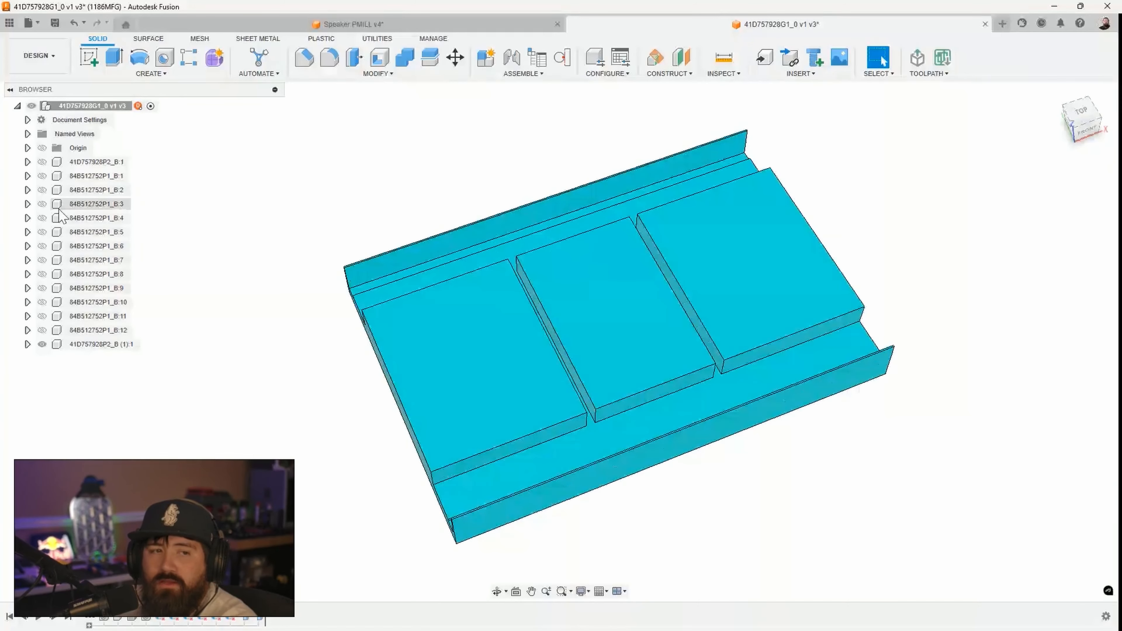
# Step: Show the original plate 41D757928P2_B:1 over the simplified copy, compare them, and review the selection options
pyautogui.click(42, 162)
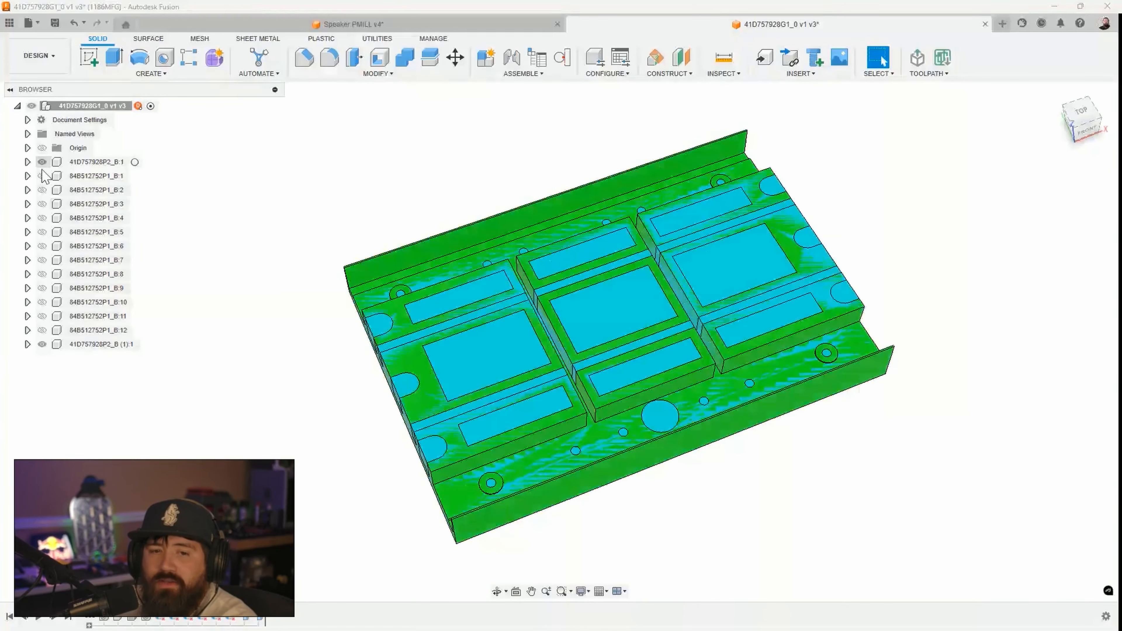
pyautogui.keyDown('shift'); pyautogui.moveTo(181, 435); pyautogui.dragTo(290, 438, button='middle'); pyautogui.keyUp('shift')
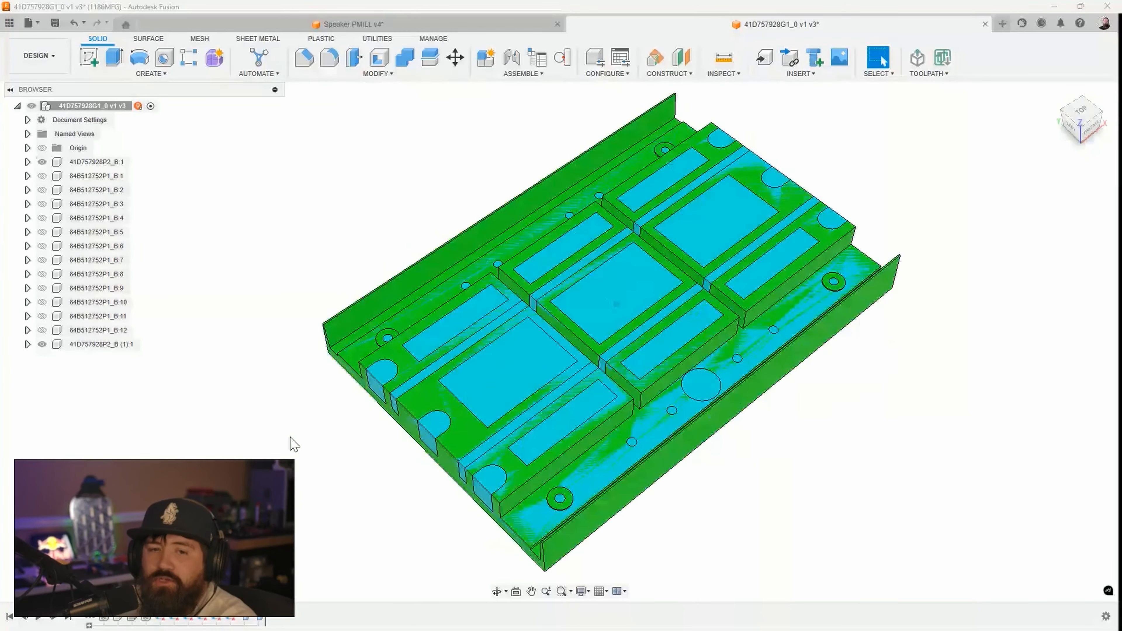
pyautogui.keyDown('shift'); pyautogui.moveTo(290, 438); pyautogui.dragTo(390, 279, button='middle'); pyautogui.keyUp('shift')
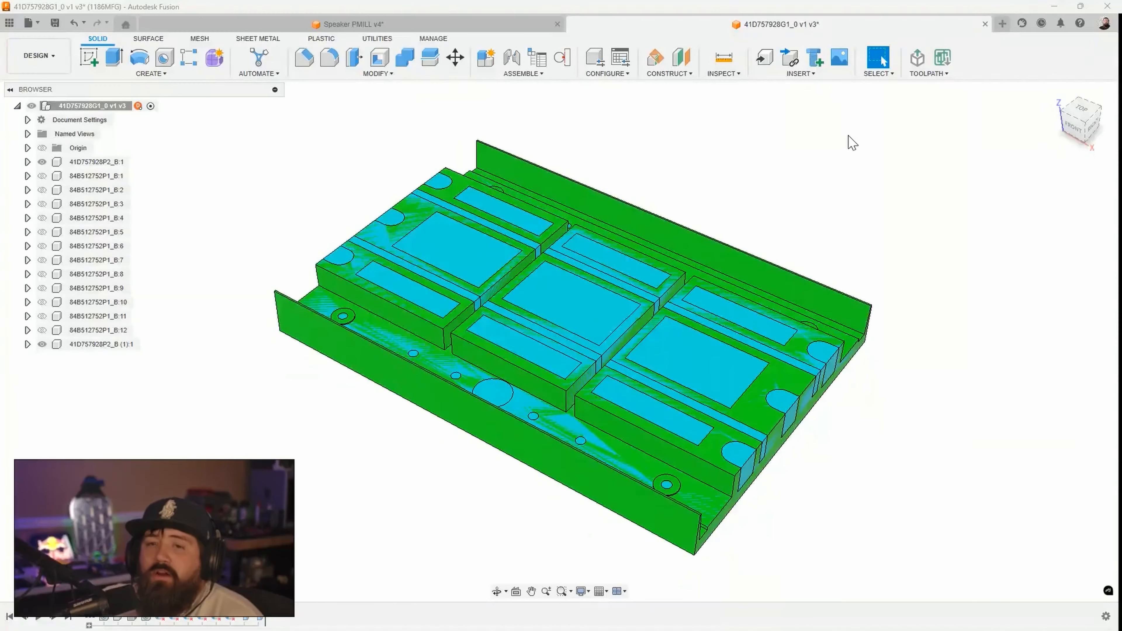
pyautogui.click(882, 77)
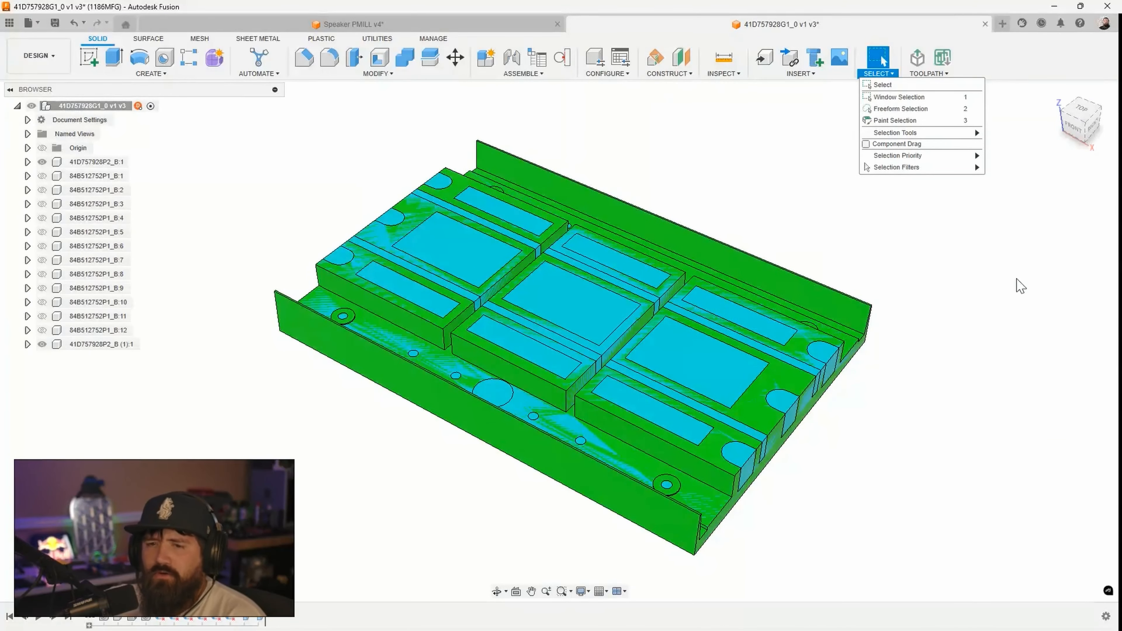
pyautogui.click(1020, 286)
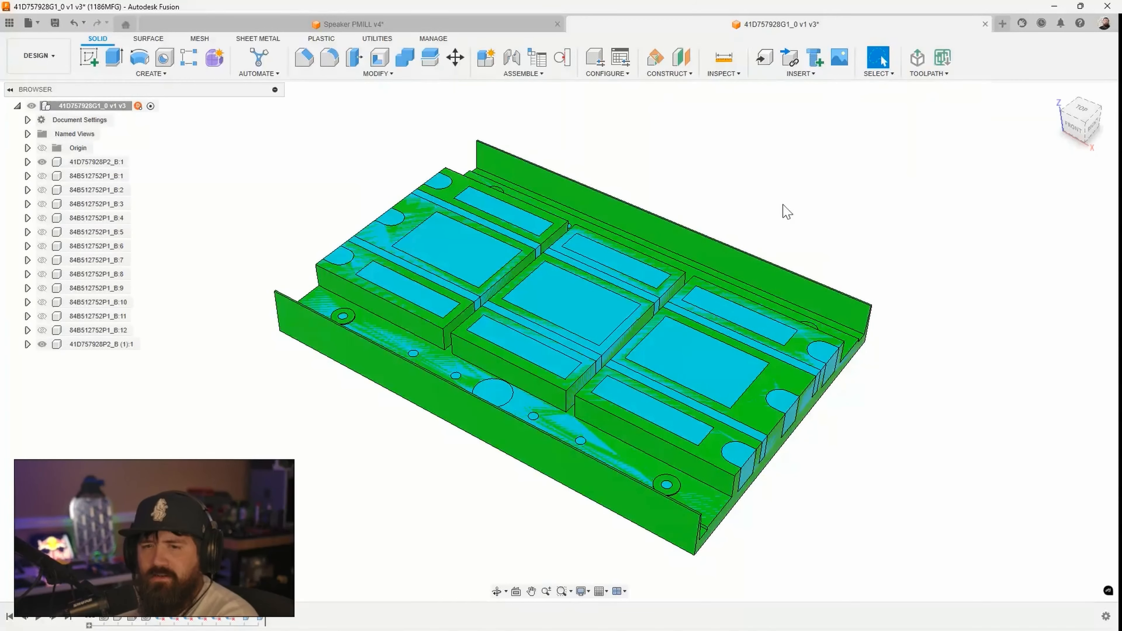
pyautogui.moveTo(787, 211)
pyautogui.mouseDown()
pyautogui.moveTo(922, 263)
pyautogui.moveTo(697, 326)
pyautogui.moveTo(802, 230)
pyautogui.moveTo(790, 224)
pyautogui.mouseUp()
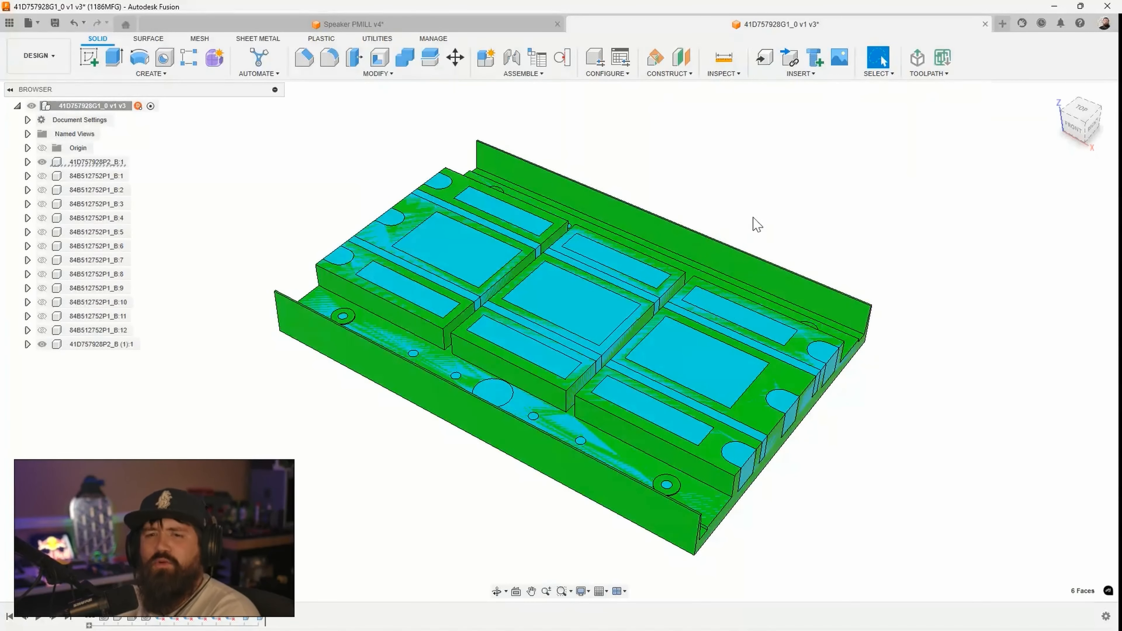
pyautogui.click(879, 75)
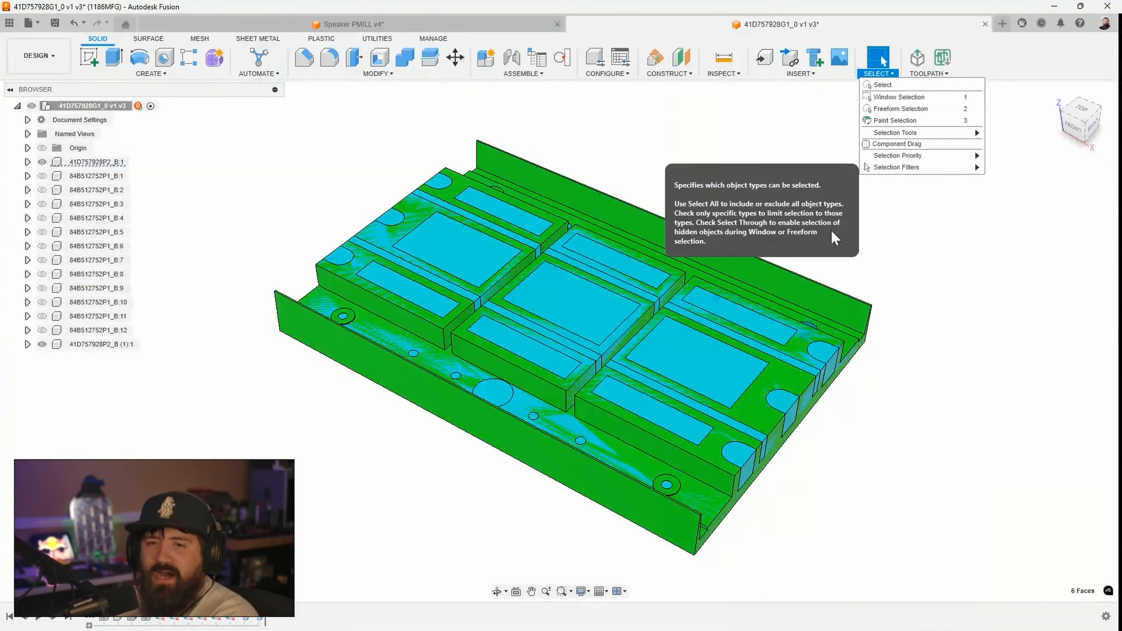
pyautogui.click(632, 133)
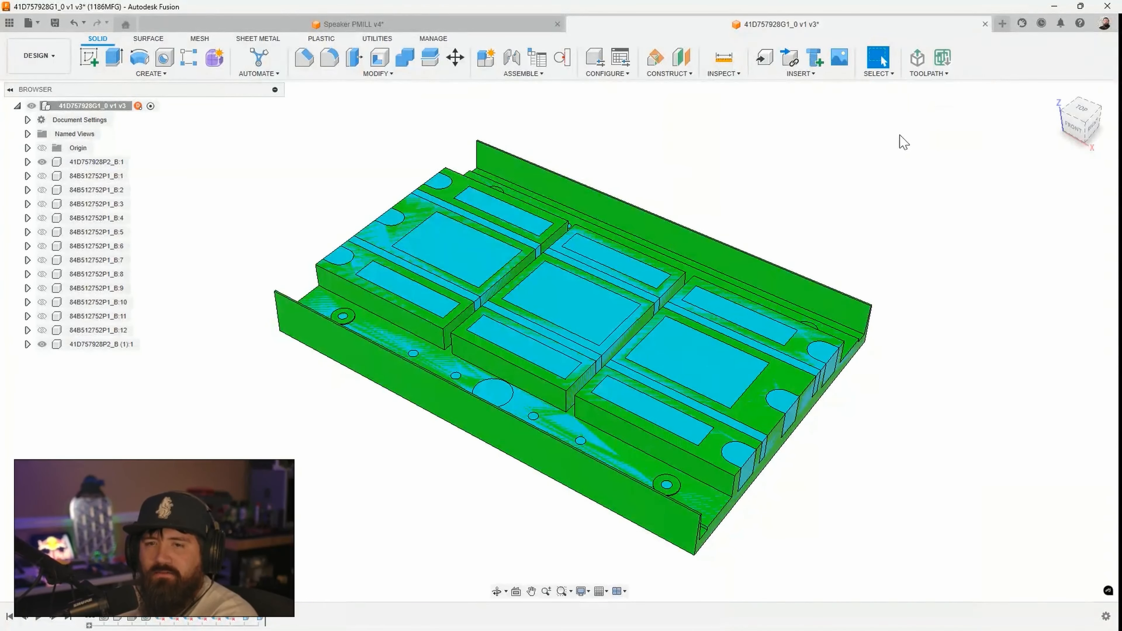
# Step: Hide the simplified copy 41D757928P2_B (1):1 and display only the original plate 41D757928P2_B:1
pyautogui.scroll(-2, 731, 246)
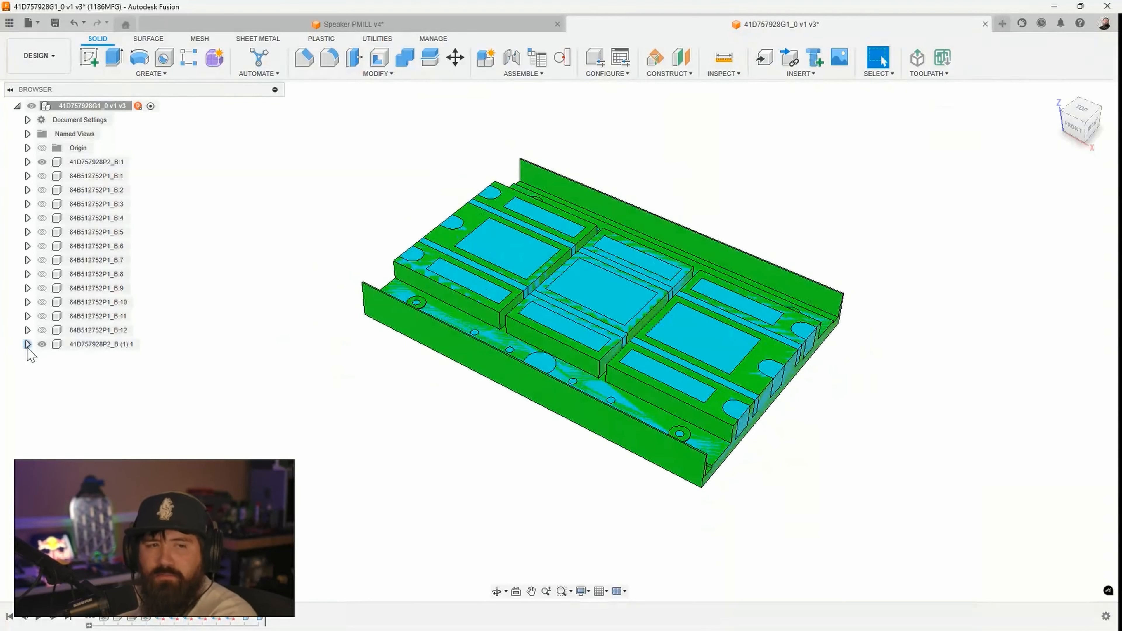
pyautogui.click(42, 162)
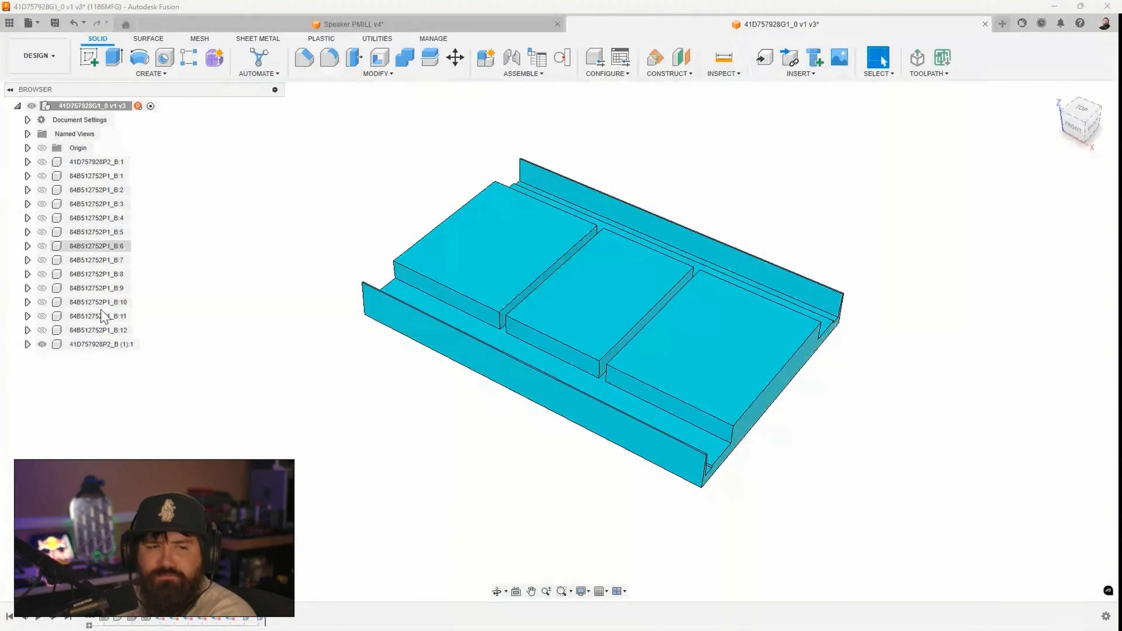
pyautogui.click(42, 344)
pyautogui.click(42, 162)
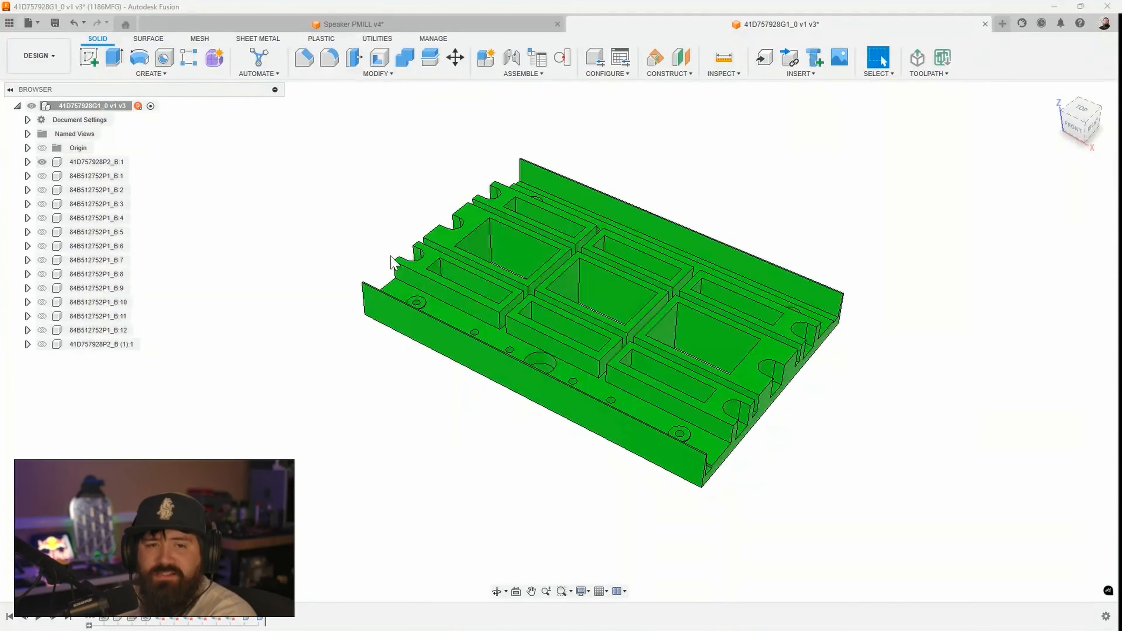
# Step: Try an enclosing window selection and crossing window selections on the original plate, clearing the selections
pyautogui.moveTo(289, 217); pyautogui.dragTo(542, 405)
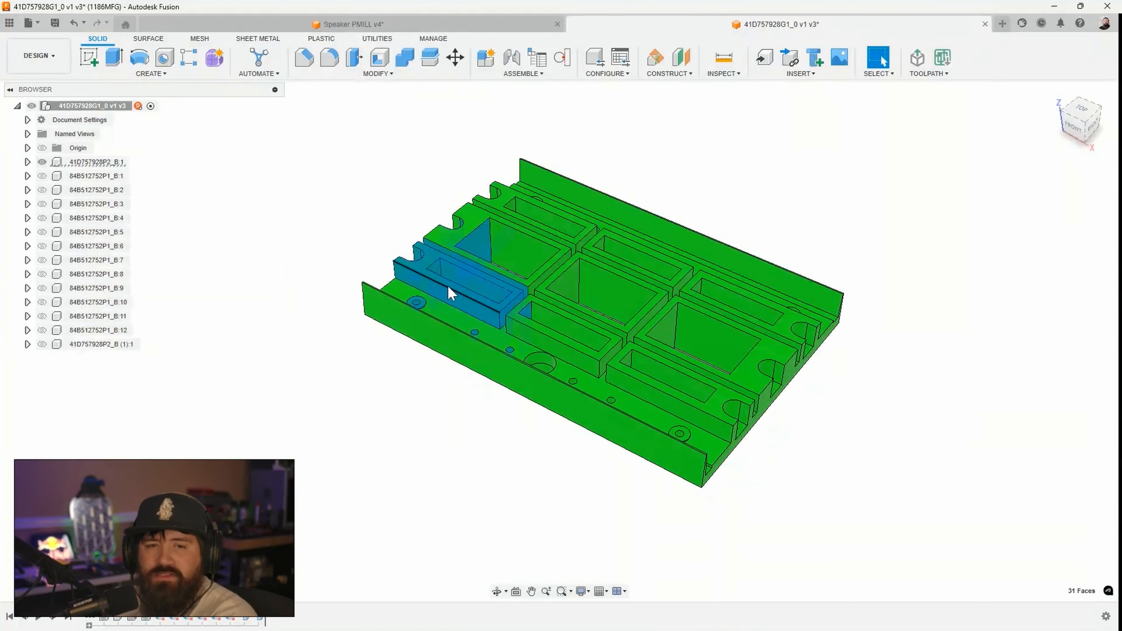
pyautogui.click(767, 166)
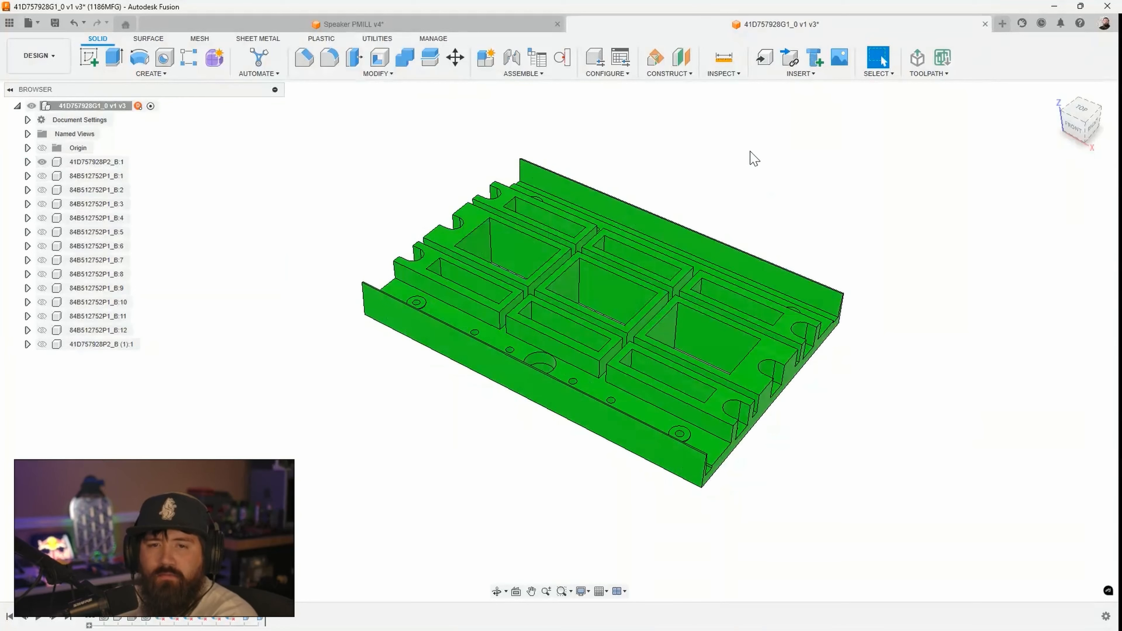
pyautogui.moveTo(748, 153); pyautogui.dragTo(600, 314)
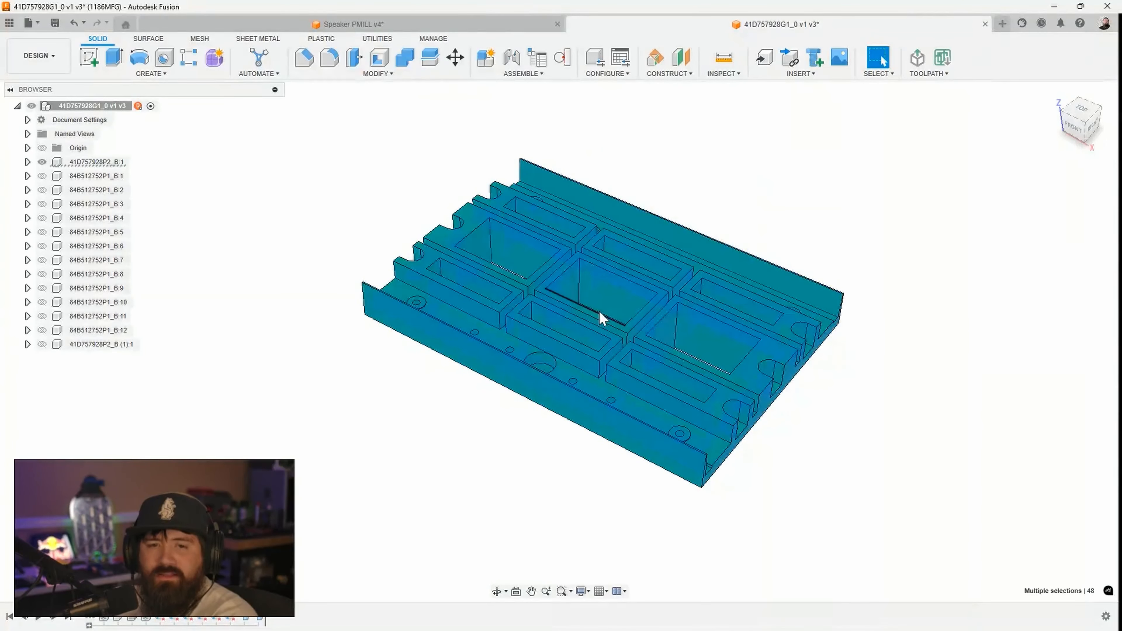
pyautogui.moveTo(784, 150); pyautogui.dragTo(659, 251)
pyautogui.keyDown('shift'); pyautogui.moveTo(678, 279); pyautogui.dragTo(662, 260, button='middle'); pyautogui.keyUp('shift')
pyautogui.click(825, 151)
# Step: Set the selection priority to Select Face Priority and check which selection filters are active
pyautogui.click(884, 76)
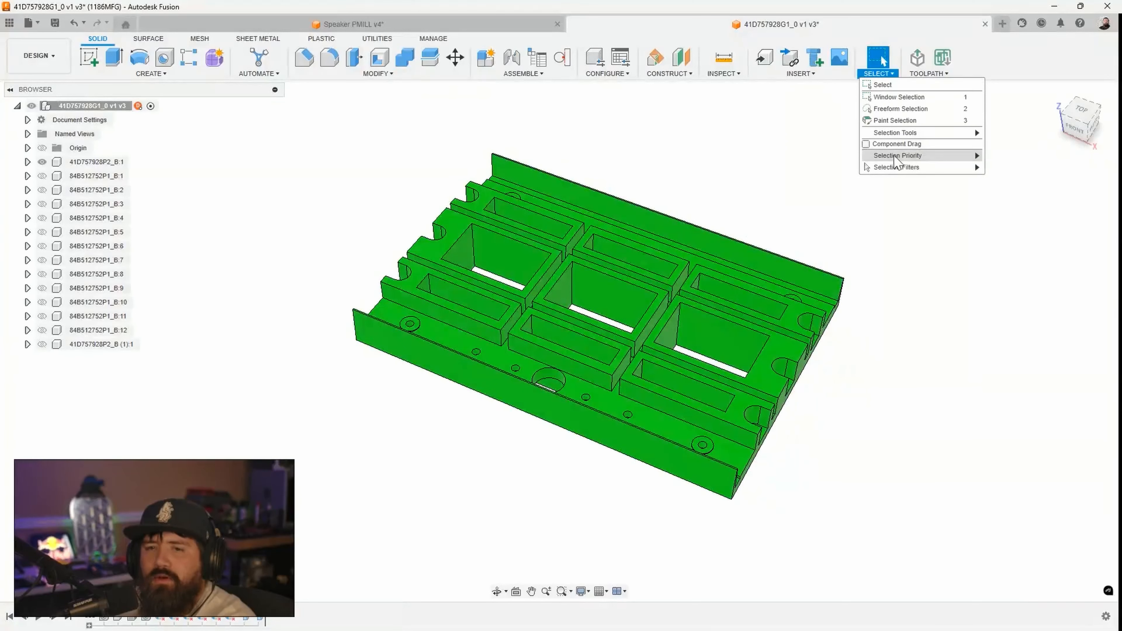
pyautogui.moveTo(896, 157)
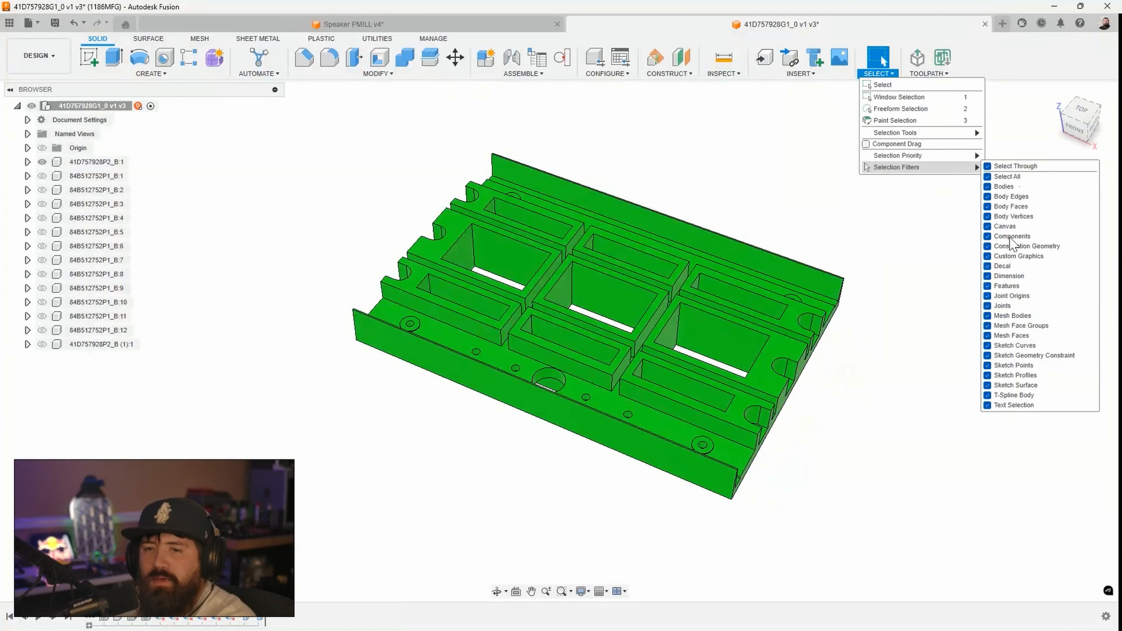
pyautogui.moveTo(954, 157)
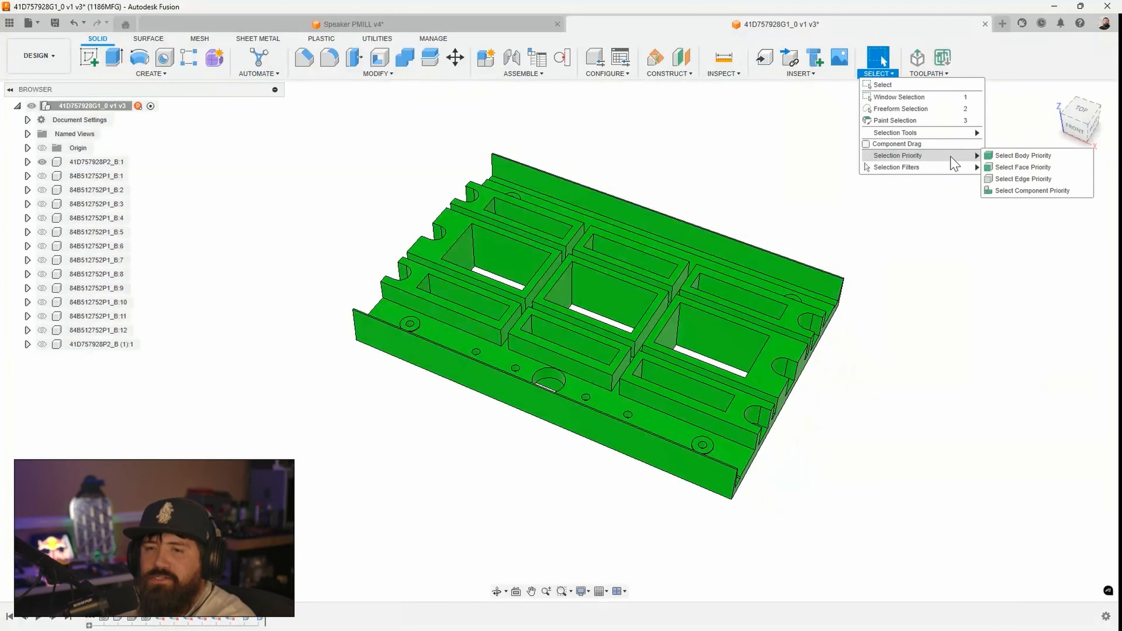
pyautogui.click(1021, 170)
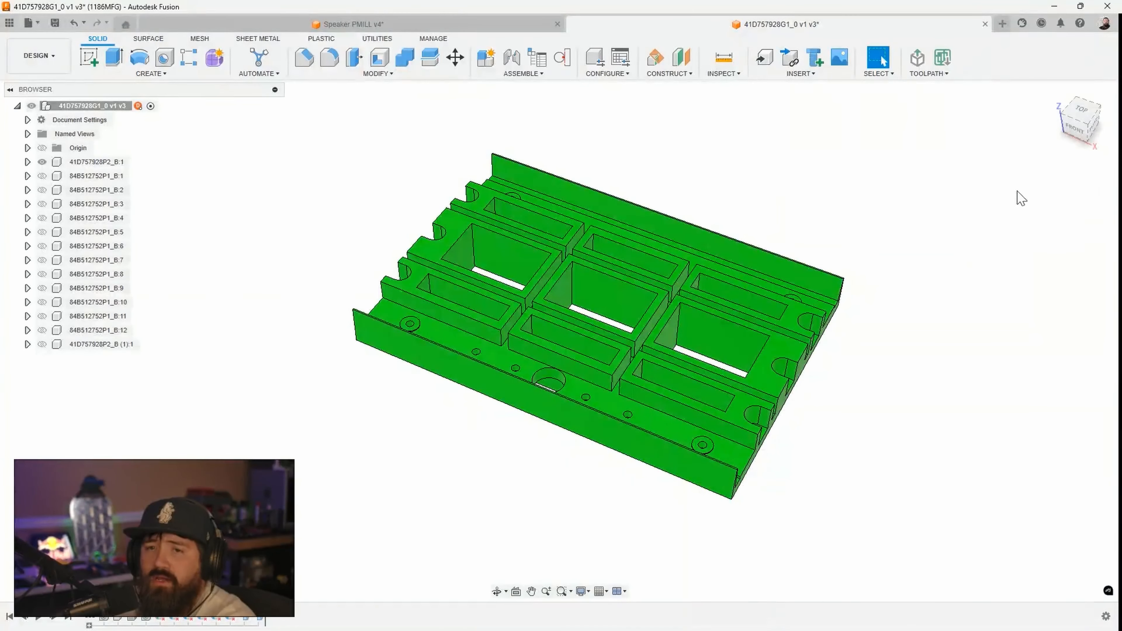
pyautogui.click(882, 78)
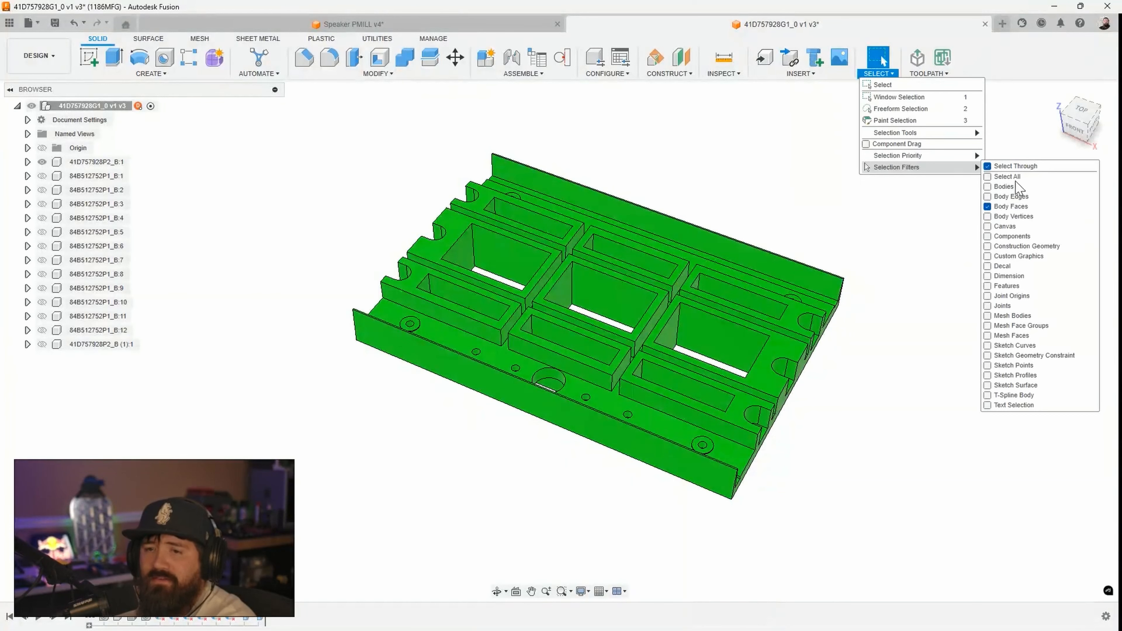
pyautogui.click(821, 210)
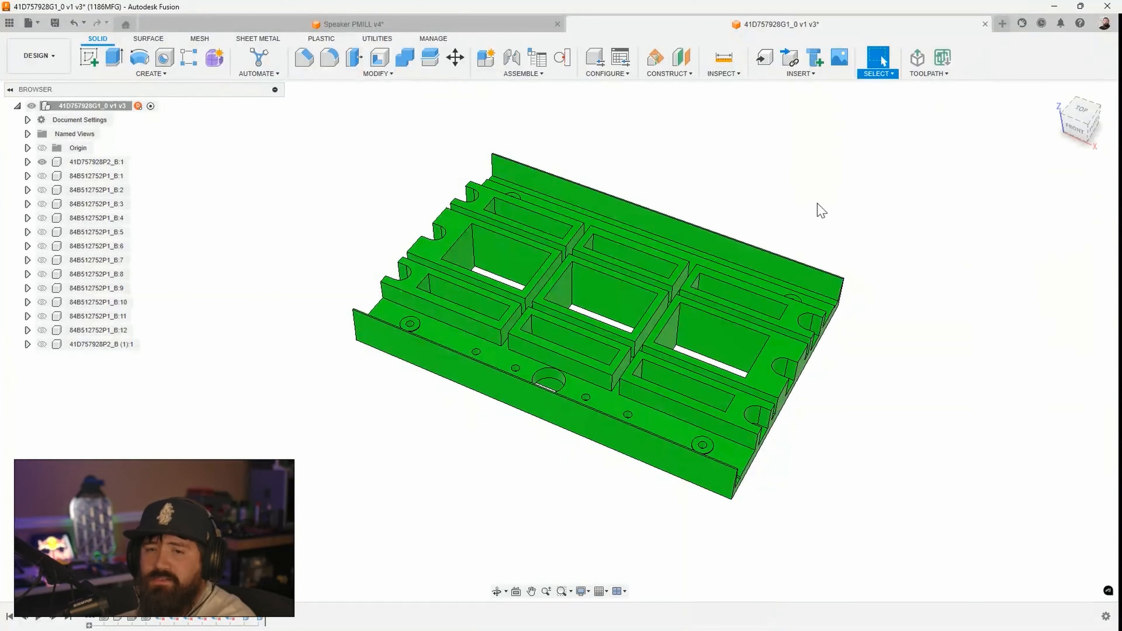
# Step: Try selecting only faces with a crossing window and with an enclosing window around one end block's pockets
pyautogui.moveTo(778, 176); pyautogui.dragTo(649, 304)
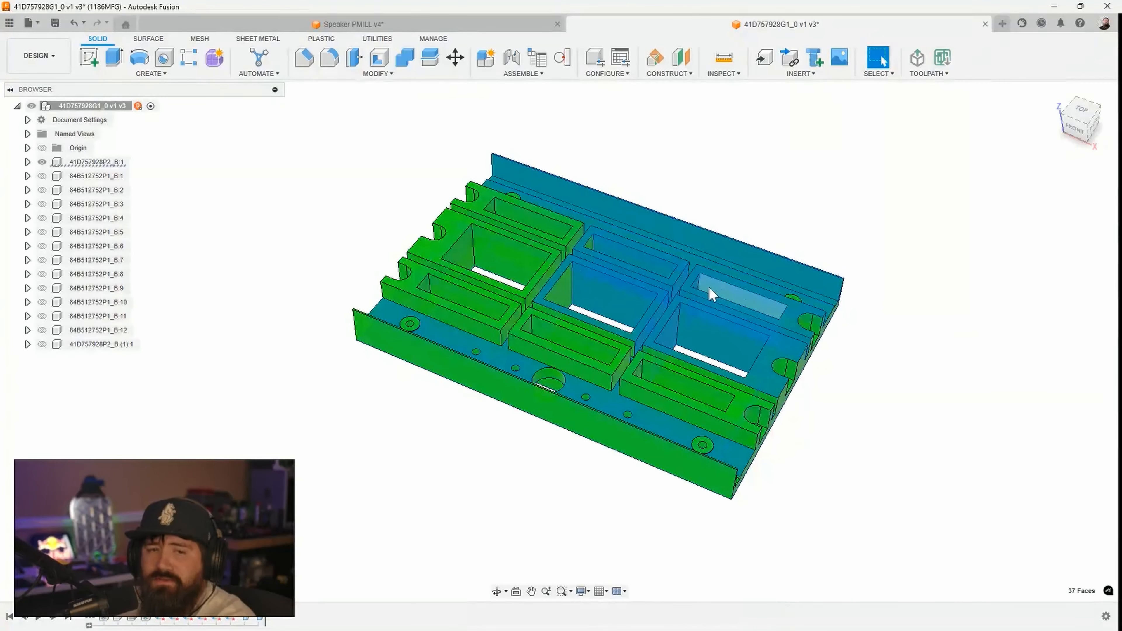
pyautogui.click(842, 225)
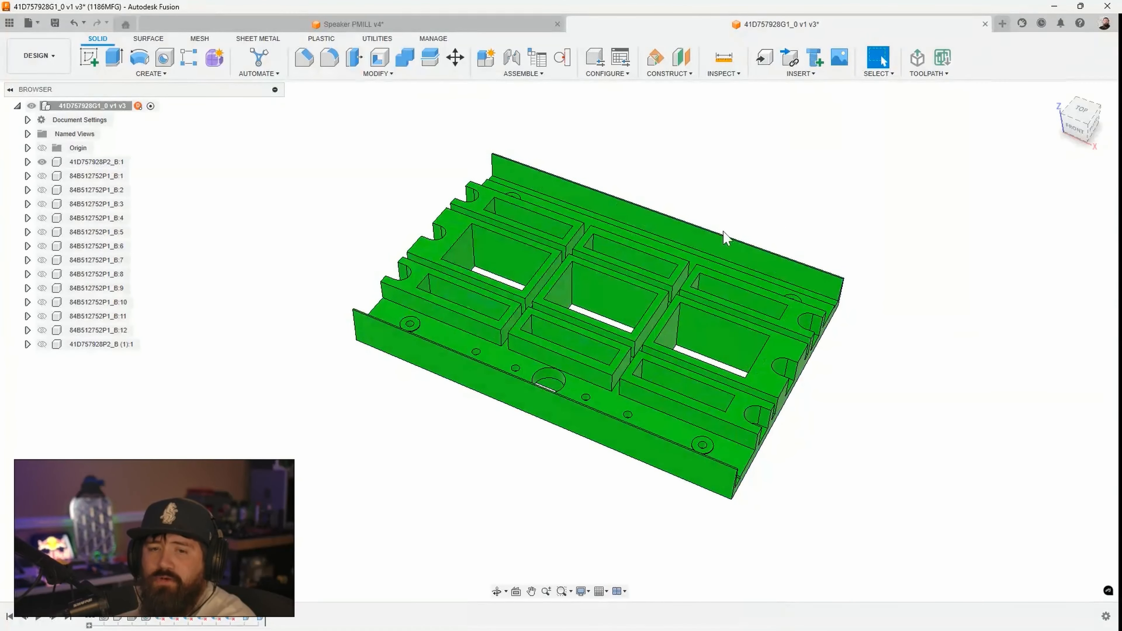
pyautogui.moveTo(626, 182); pyautogui.dragTo(871, 406)
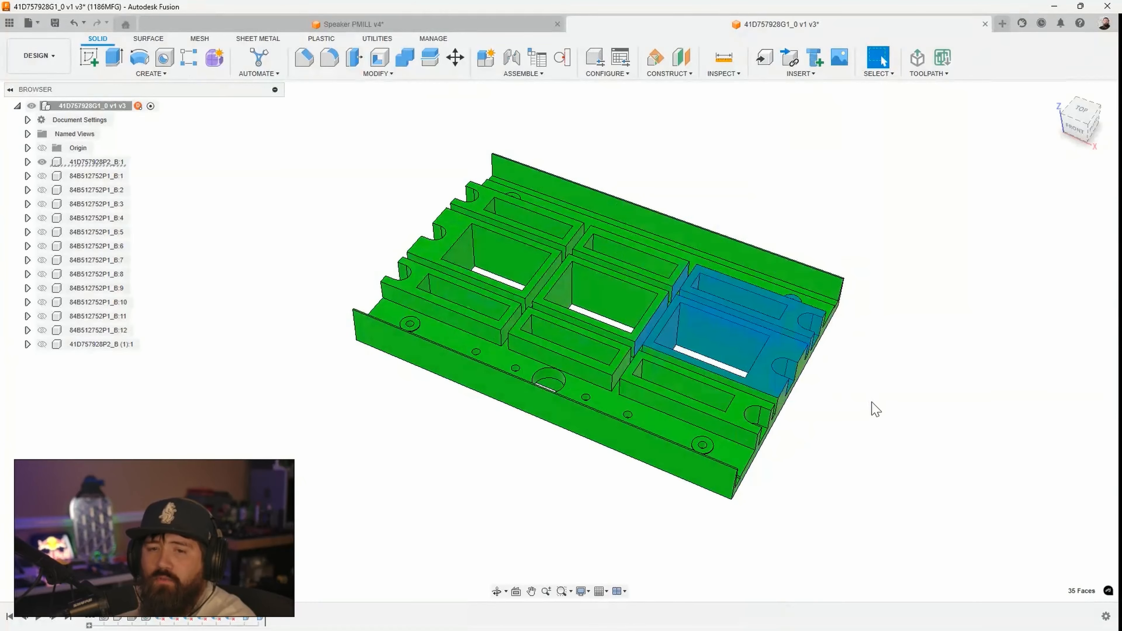
pyautogui.keyDown('shift'); pyautogui.moveTo(756, 435); pyautogui.dragTo(824, 207, button='middle'); pyautogui.keyUp('shift')
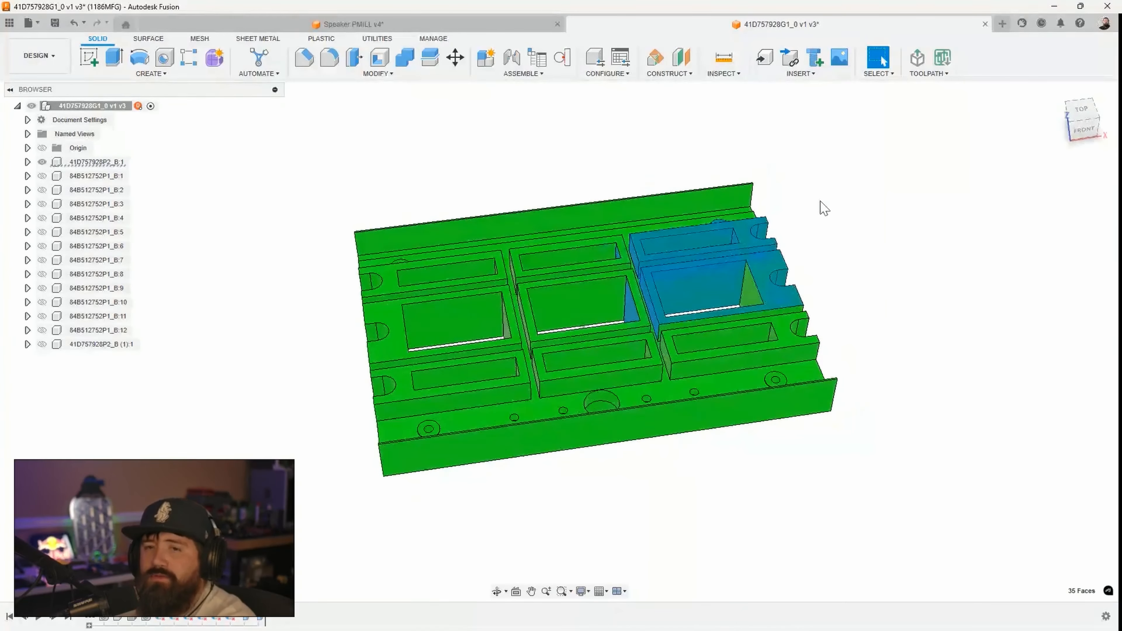
# Step: From the top view, lasso the walls of the middle block's rear narrow rectangular pocket with Freeform Selection and delete them
pyautogui.click(880, 74)
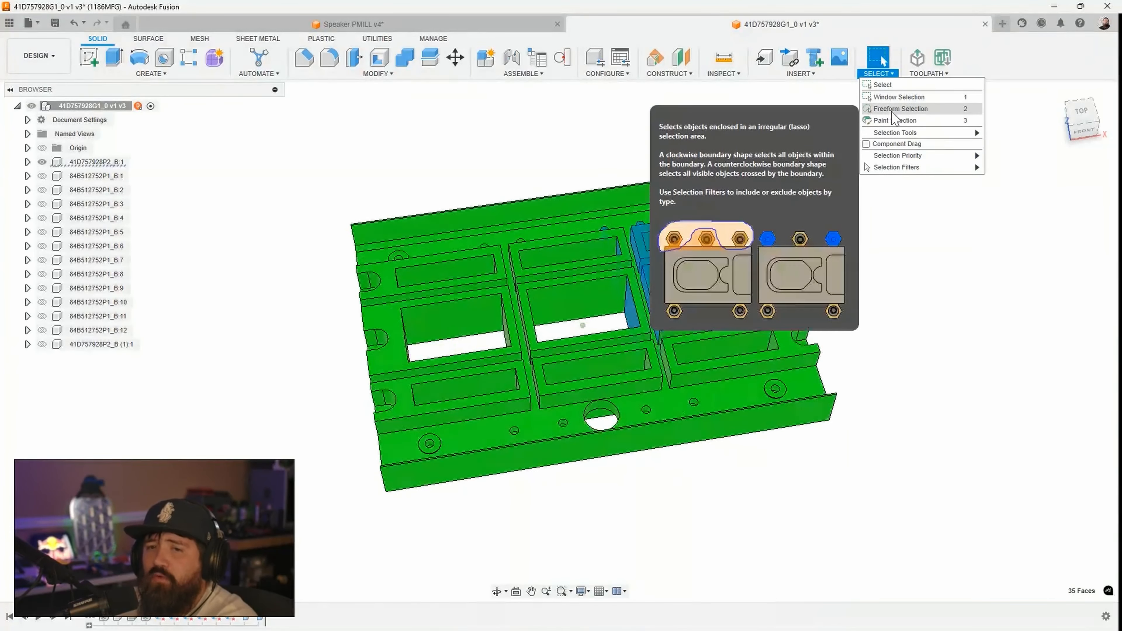
pyautogui.click(1080, 118)
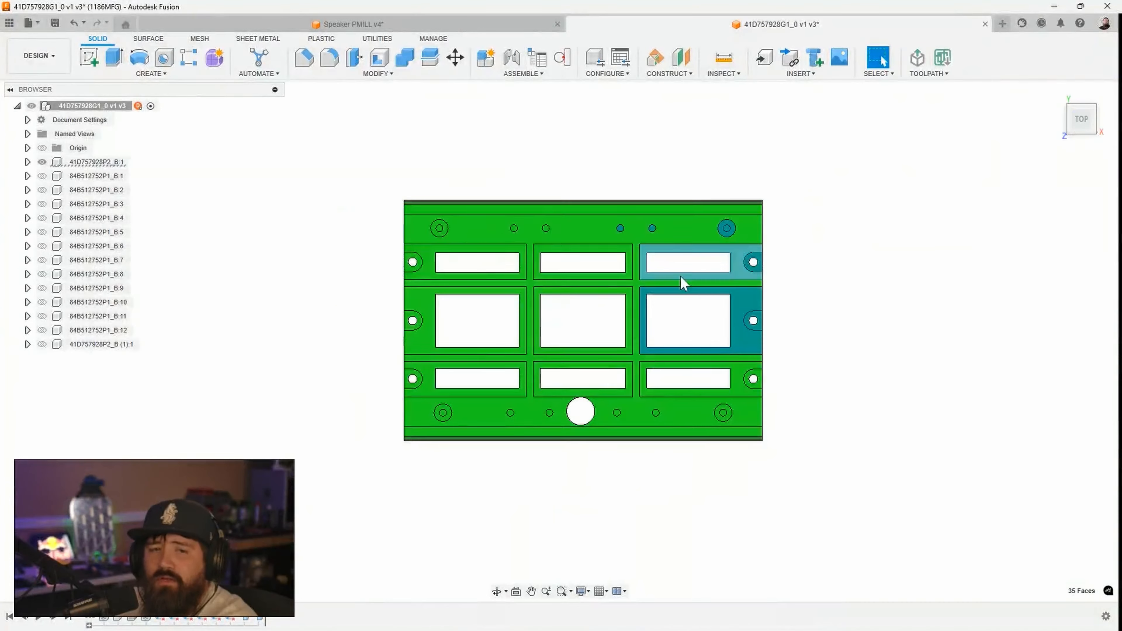
pyautogui.scroll(4, 508, 300)
pyautogui.scroll(2, 444, 282)
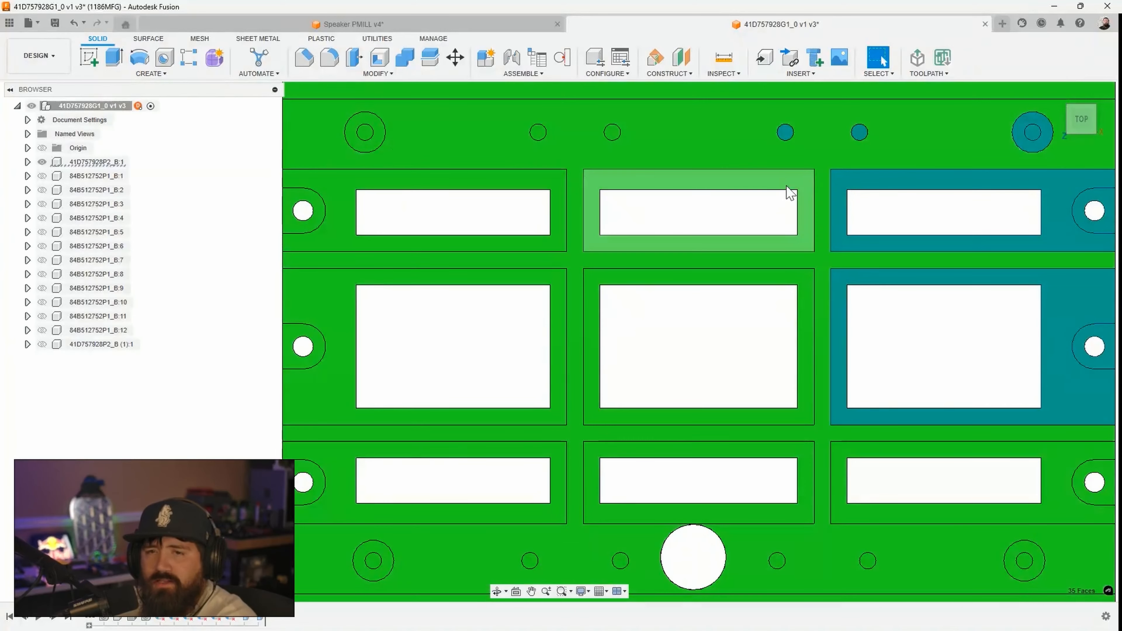
pyautogui.click(879, 74)
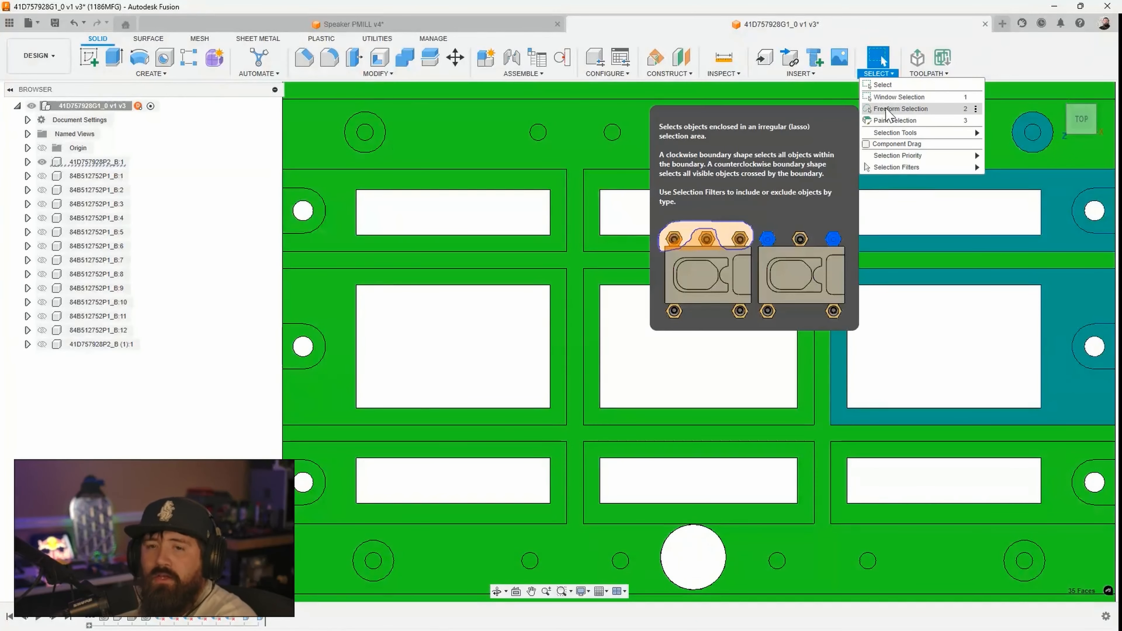
pyautogui.click(885, 110)
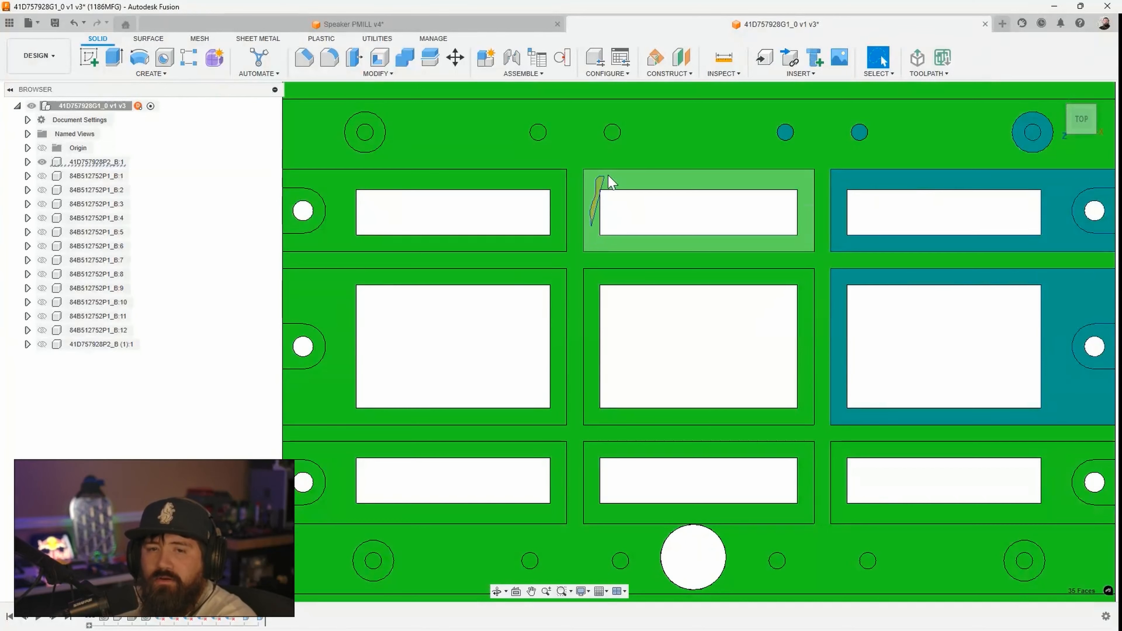
pyautogui.moveTo(610, 181)
pyautogui.mouseDown()
pyautogui.moveTo(801, 190)
pyautogui.moveTo(809, 231)
pyautogui.moveTo(795, 245)
pyautogui.moveTo(732, 252)
pyautogui.mouseUp()
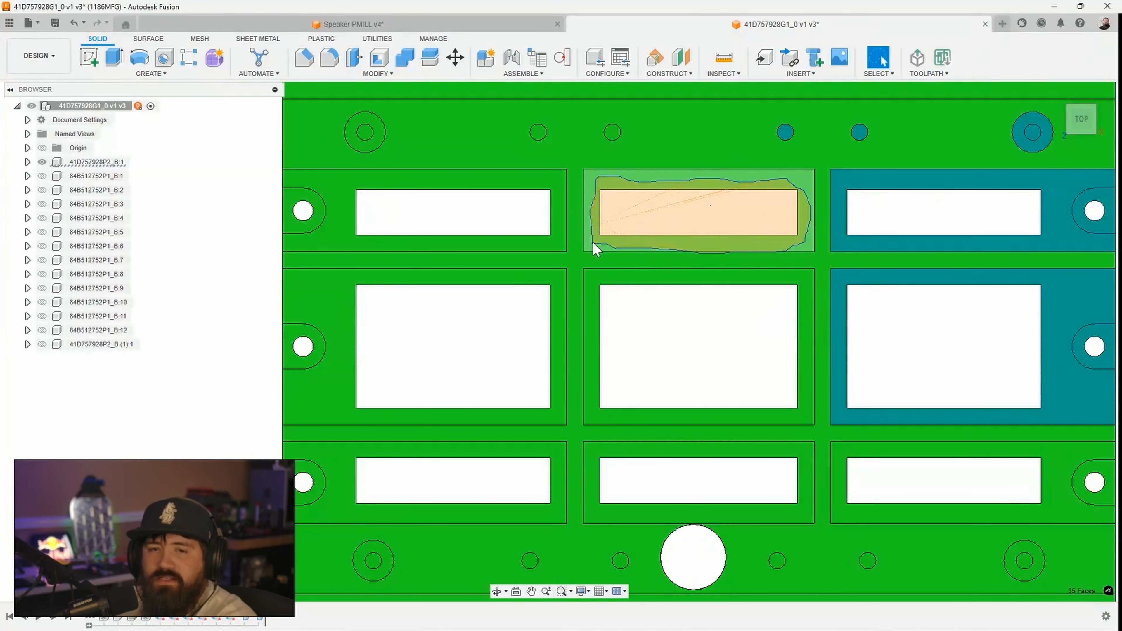
pyautogui.moveTo(592, 243); pyautogui.dragTo(593, 242)
pyautogui.moveTo(671, 303)
pyautogui.keyDown('shift'); pyautogui.mouseDown(button='middle')
pyautogui.moveTo(676, 285)
pyautogui.moveTo(656, 248)
pyautogui.mouseUp(button='middle'); pyautogui.keyUp('shift')
pyautogui.scroll(3, 656, 248)
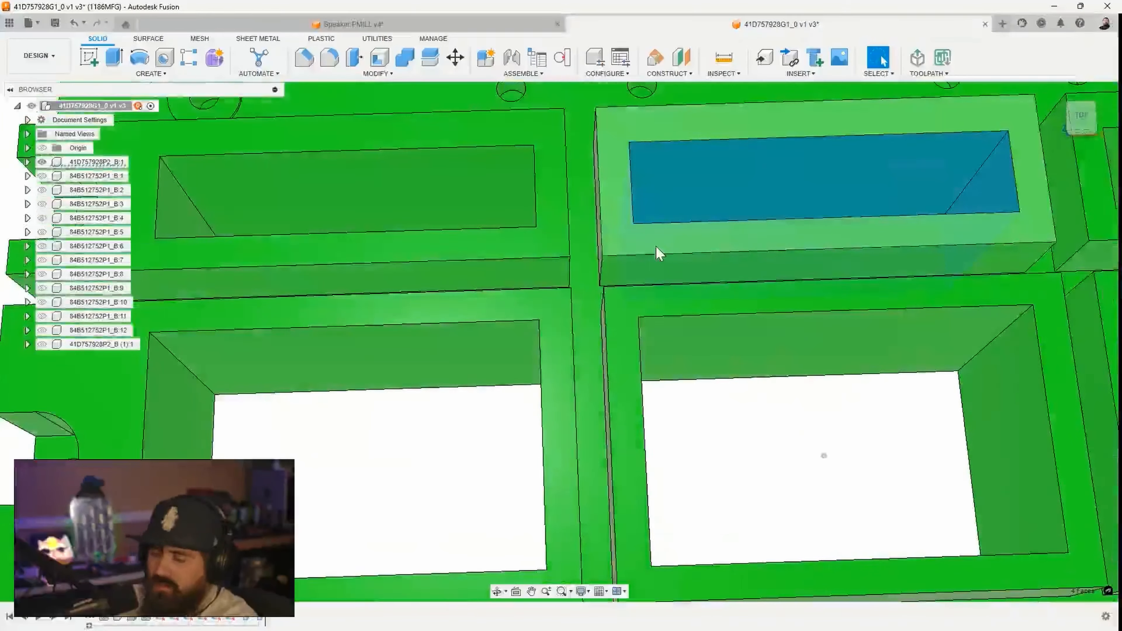
pyautogui.press('Escape')
pyautogui.scroll(-4, 686, 253)
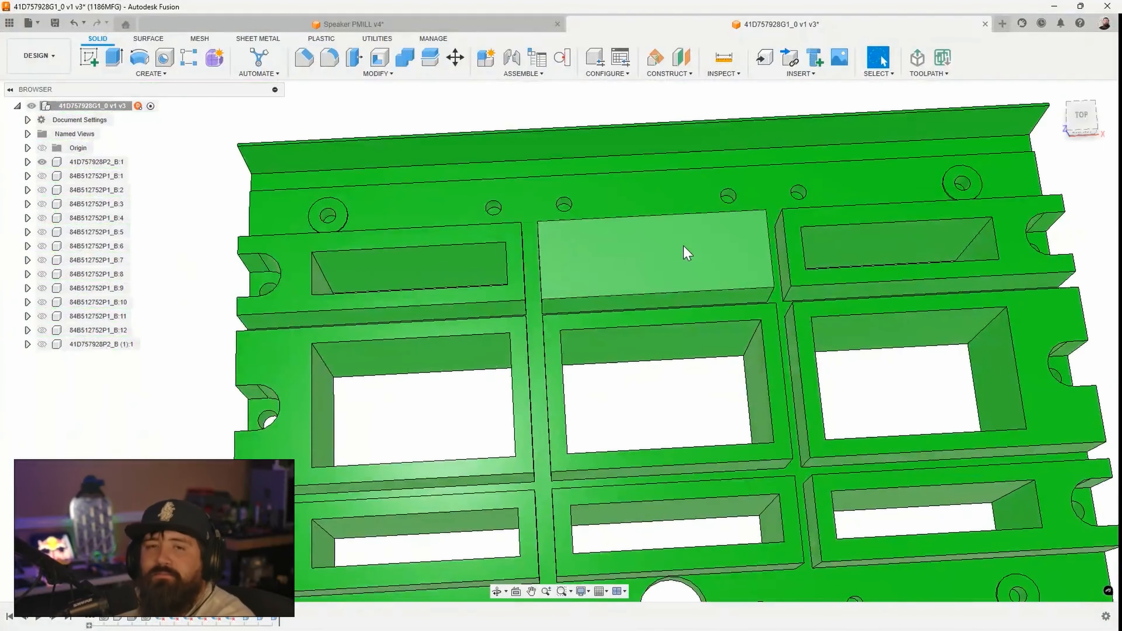
pyautogui.scroll(-3, 686, 253)
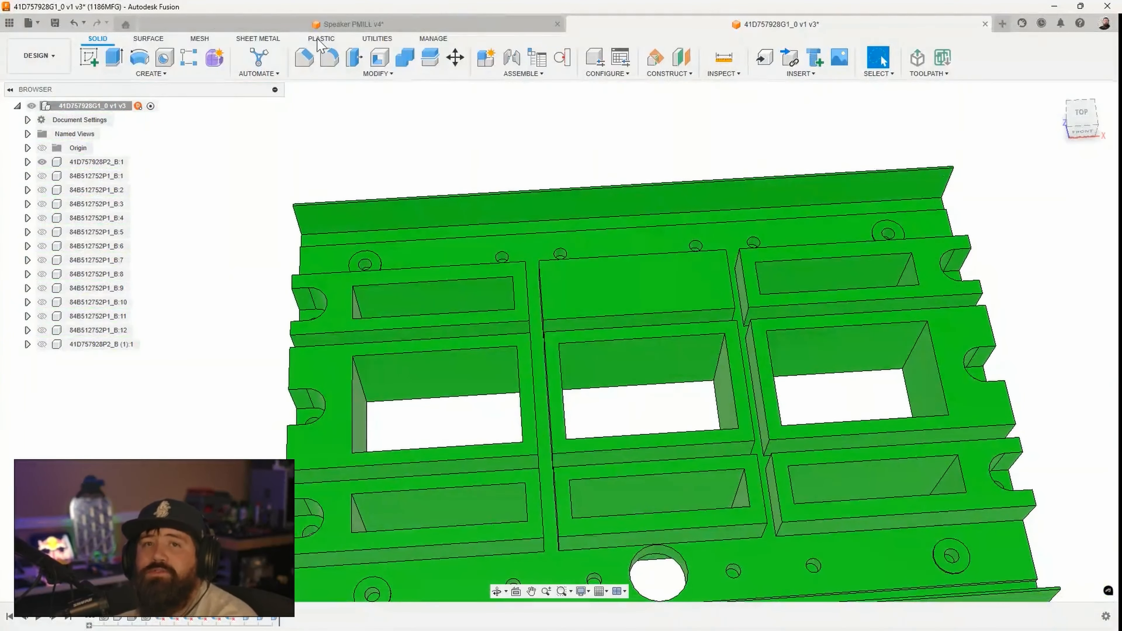